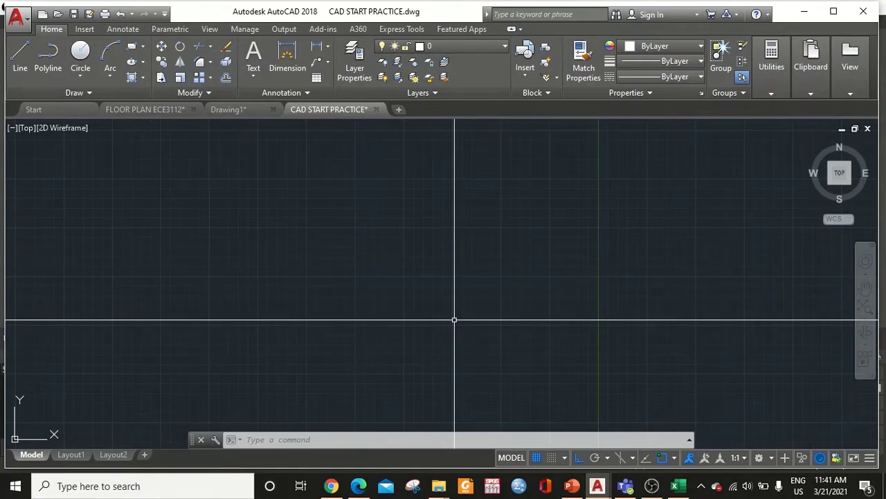
# Step: Add a new layer named 'grid lines' in the Layer Properties Manager and set its colour to red
pyautogui.write('LA')
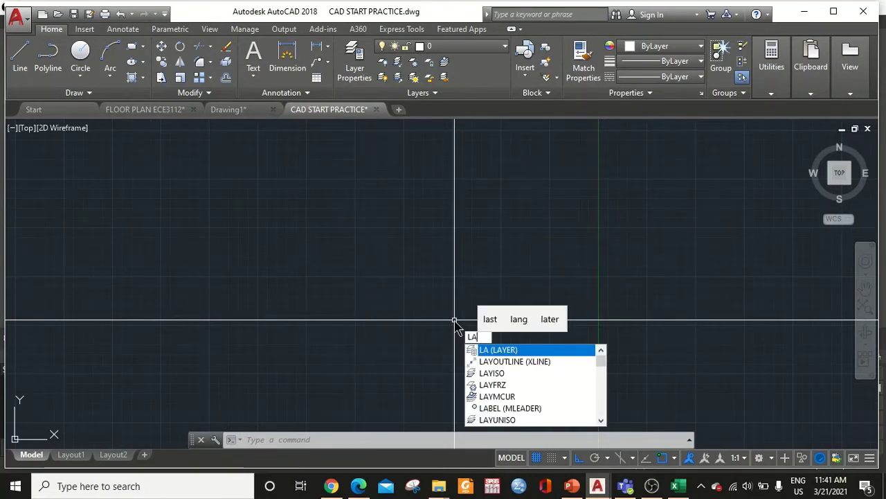
pyautogui.press('Return')
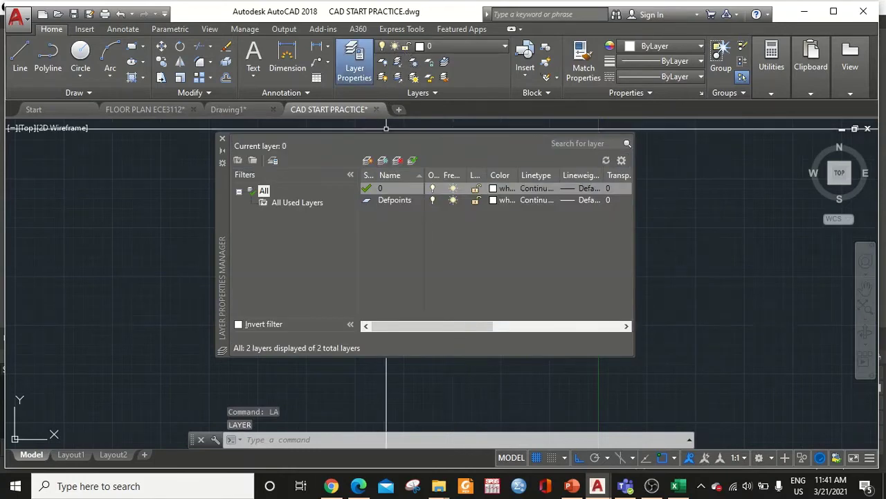
pyautogui.click(367, 160)
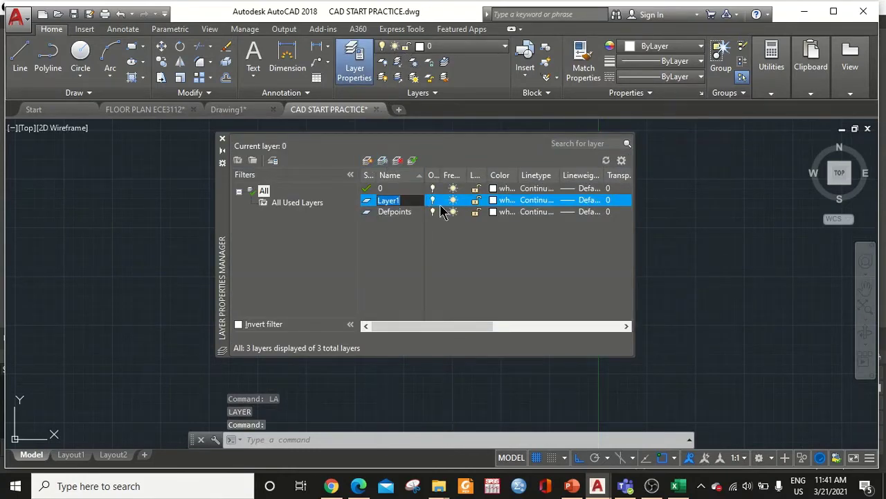
pyautogui.write('grid')
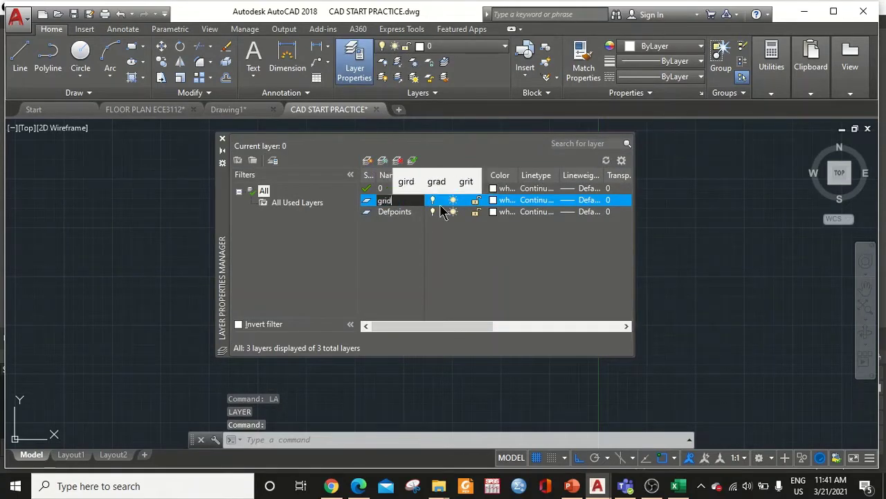
pyautogui.write(' lines')
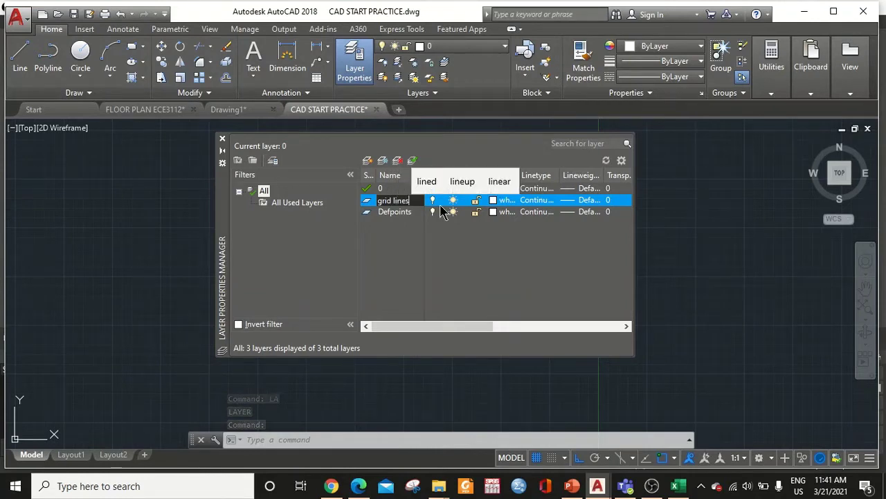
pyautogui.press('Return')
pyautogui.click(493, 201)
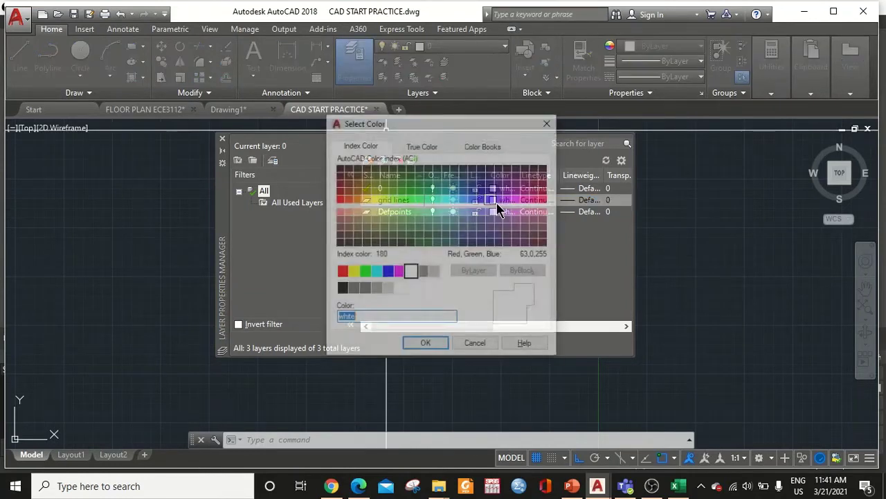
pyautogui.click(340, 272)
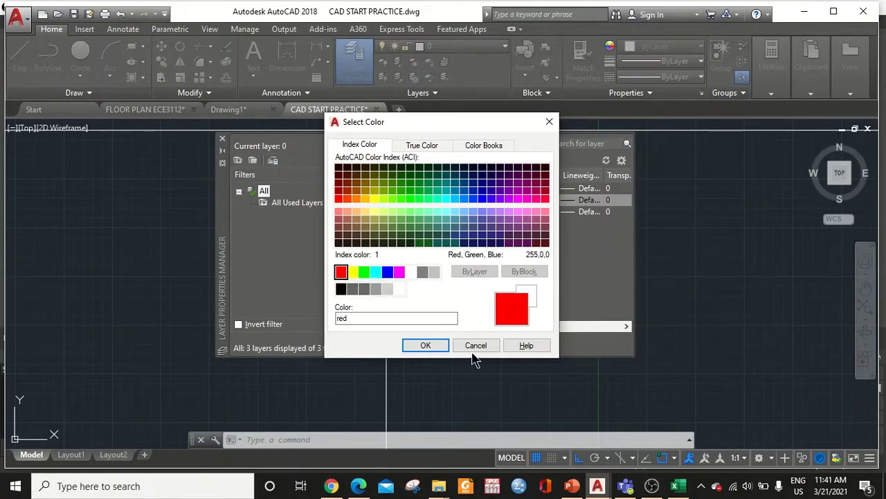
pyautogui.click(425, 345)
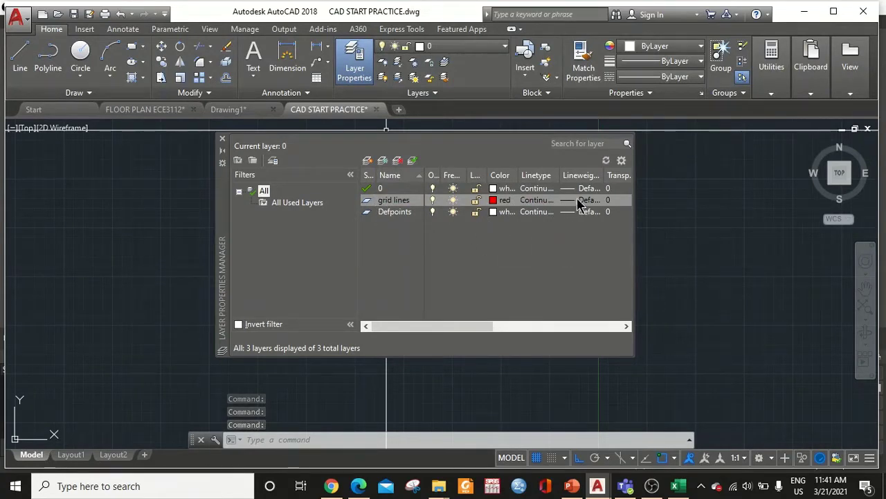
# Step: Load ACAD_ISO03W100, assign it to the grid lines layer, and add another new layer
pyautogui.click(545, 201)
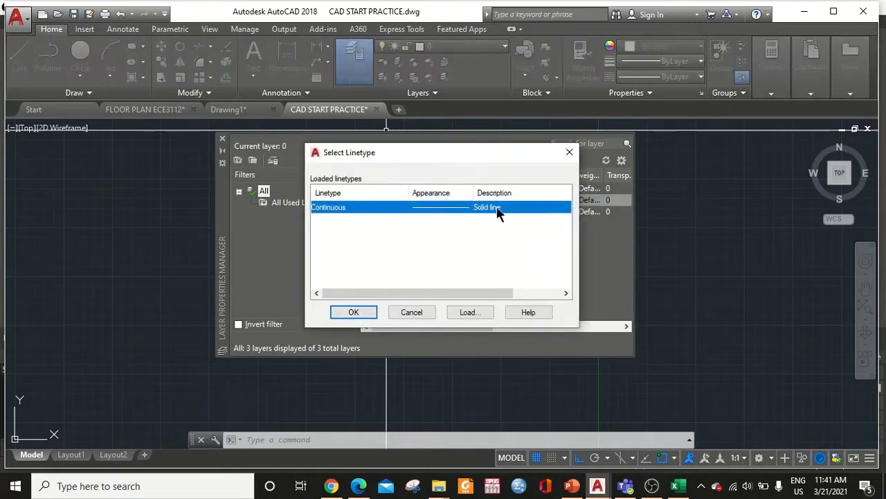
pyautogui.click(470, 312)
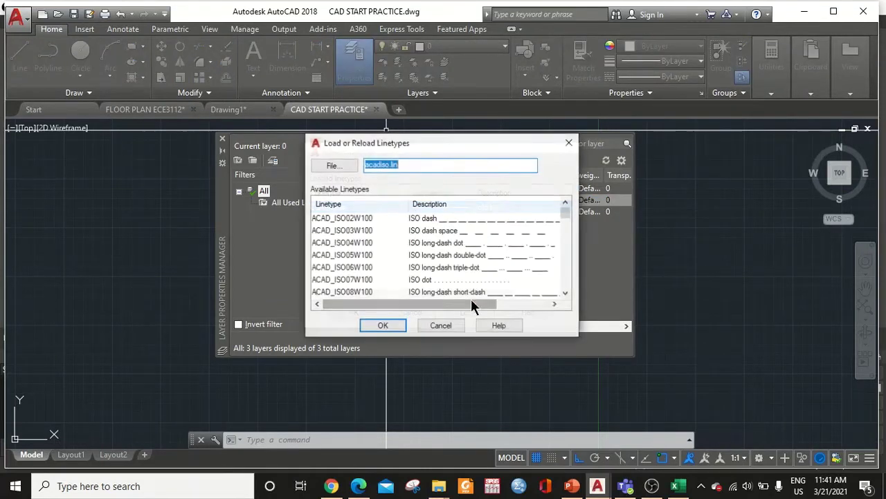
pyautogui.click(466, 231)
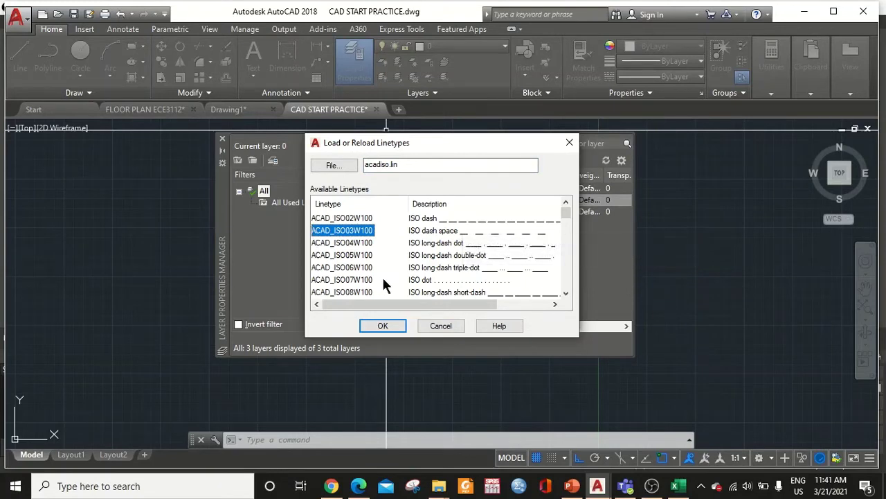
pyautogui.click(385, 323)
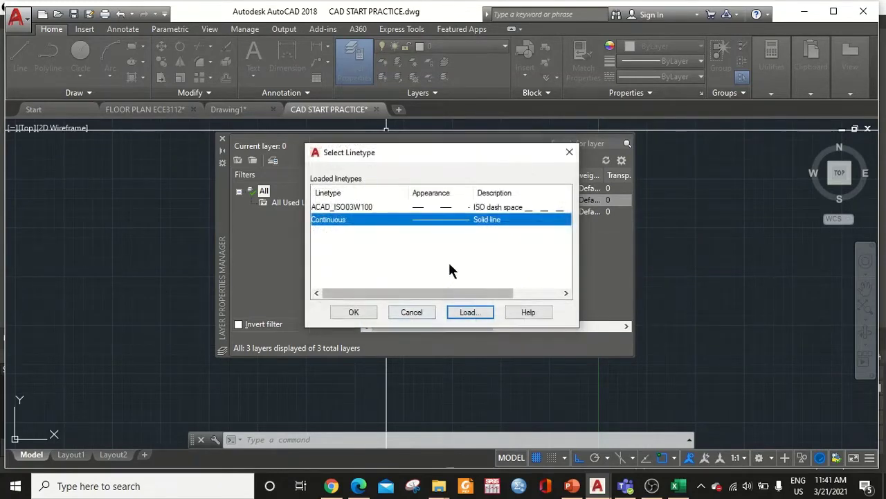
pyautogui.click(462, 208)
pyautogui.click(353, 312)
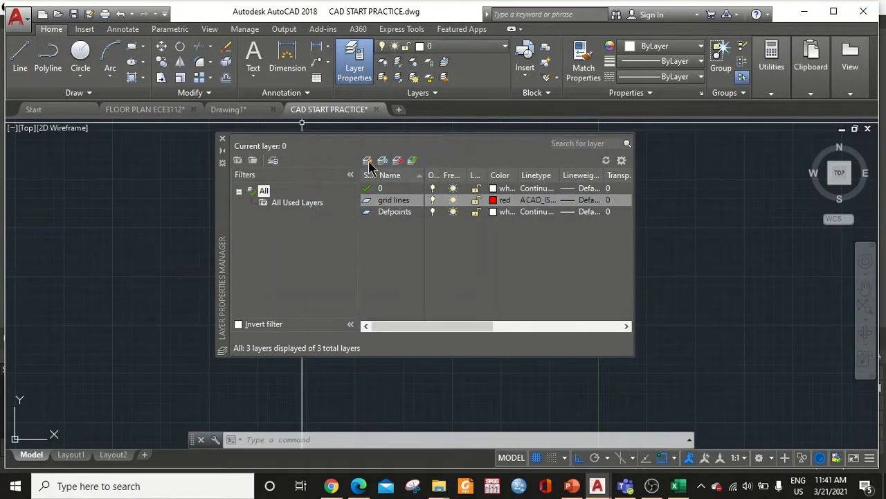
pyautogui.click(367, 160)
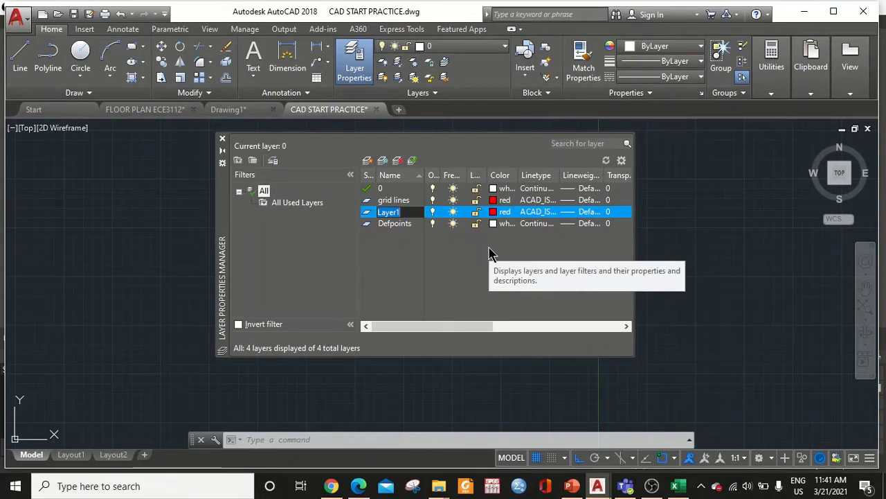
# Step: Rename the new layer COLUMN, colour it green and give it the Continuous linetype
pyautogui.write('G')
pyautogui.press('BackSpace')
pyautogui.write('COLUMN')
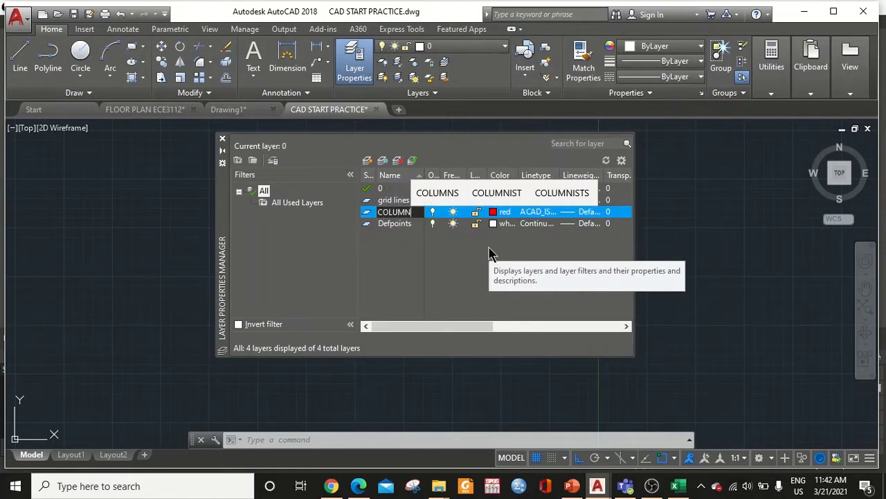
pyautogui.press('Return')
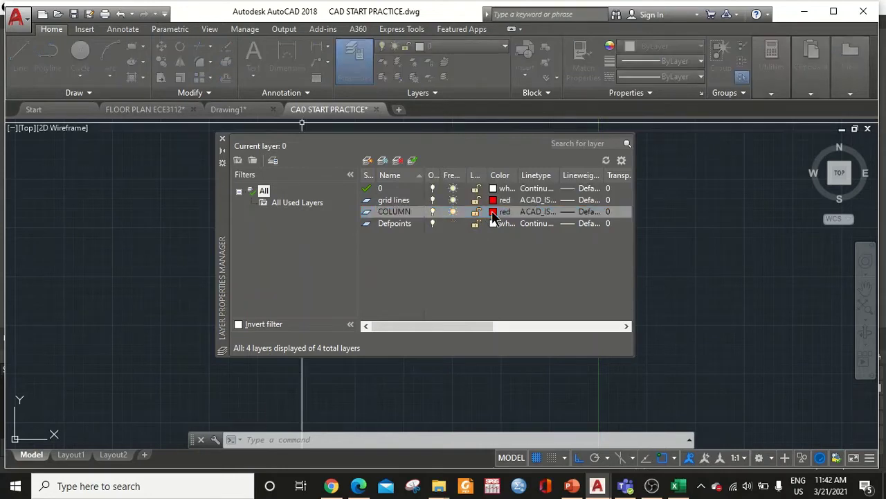
pyautogui.click(493, 212)
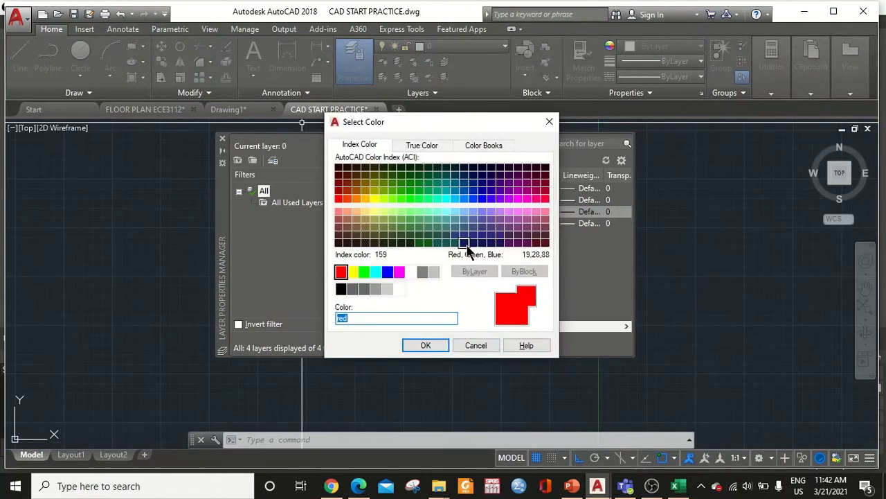
pyautogui.click(363, 272)
pyautogui.click(424, 346)
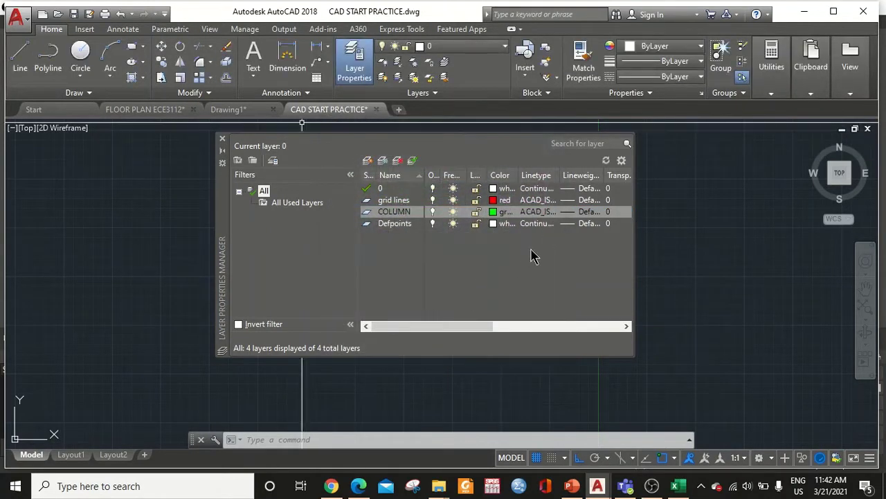
pyautogui.click(537, 212)
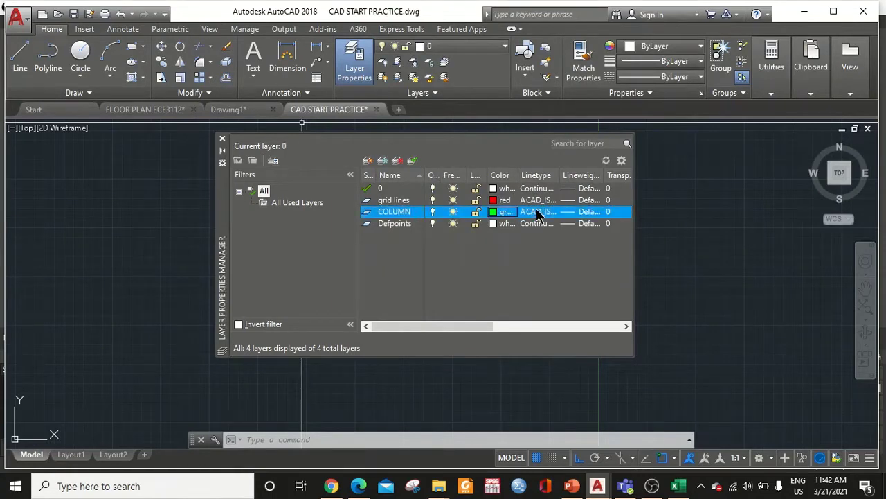
pyautogui.click(343, 220)
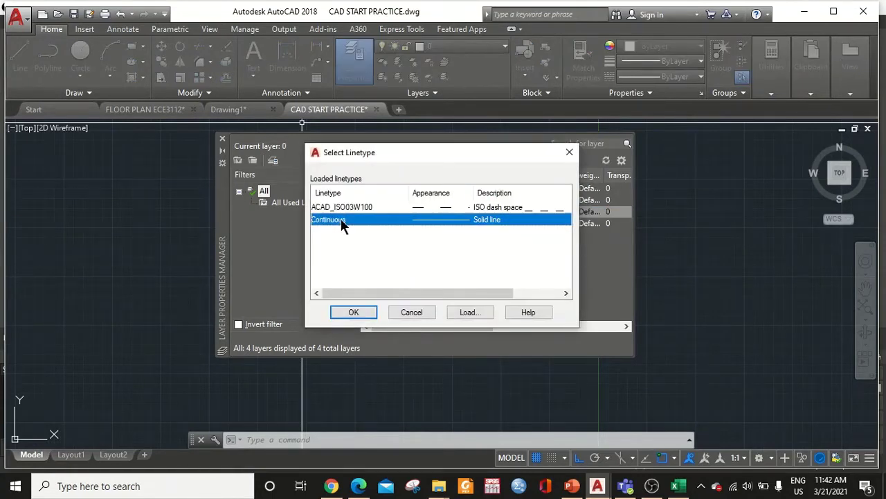
pyautogui.click(359, 313)
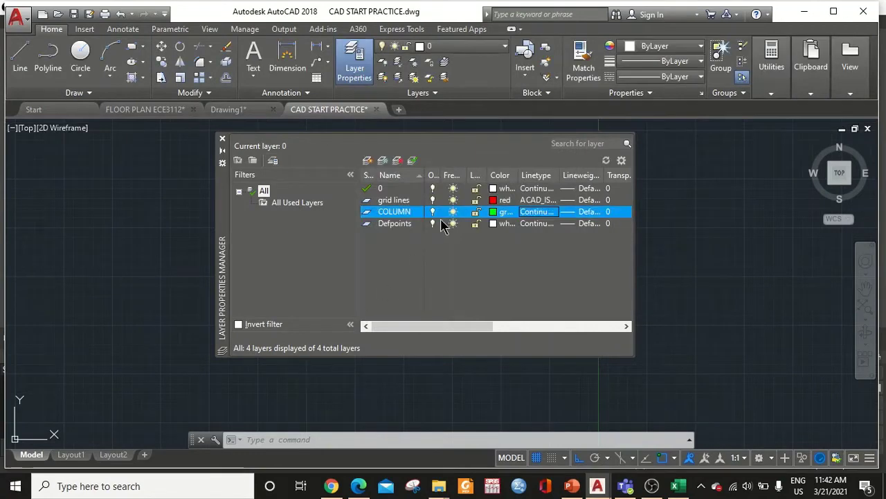
# Step: Add a green WALL layer, recolour COLUMN cyan, and select WALL
pyautogui.click(367, 161)
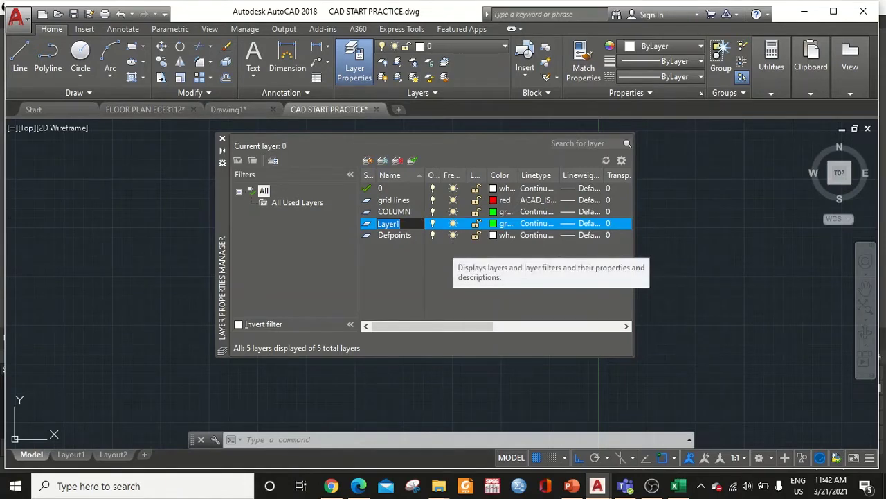
pyautogui.write('WALL')
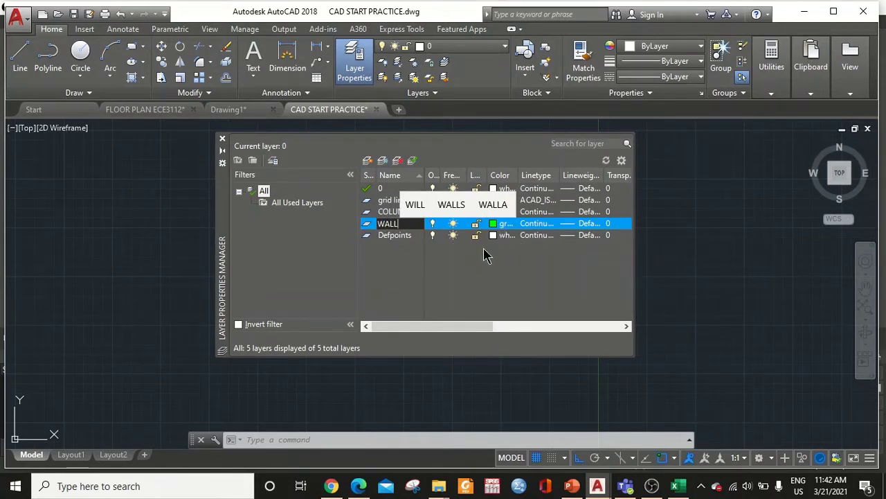
pyautogui.click(492, 225)
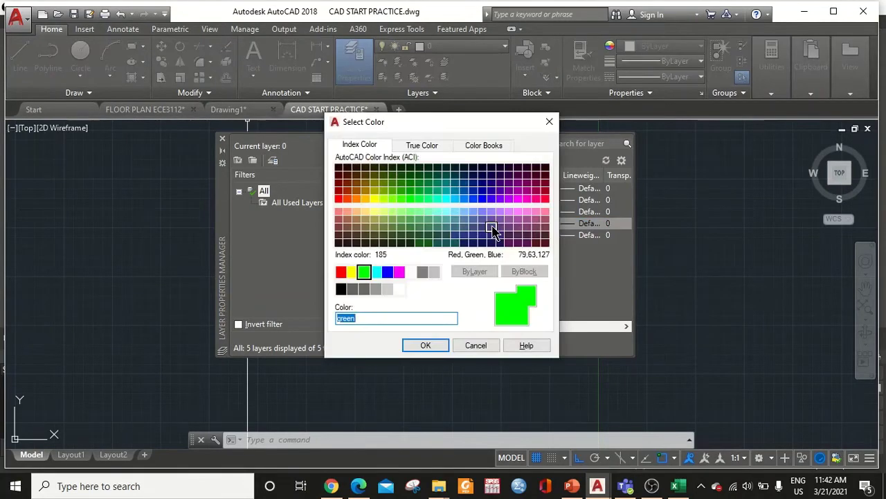
pyautogui.press('Return')
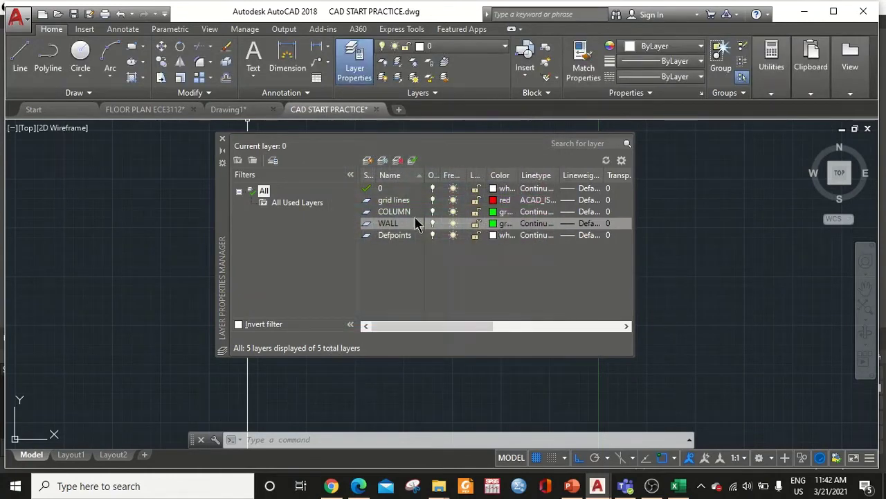
pyautogui.click(495, 213)
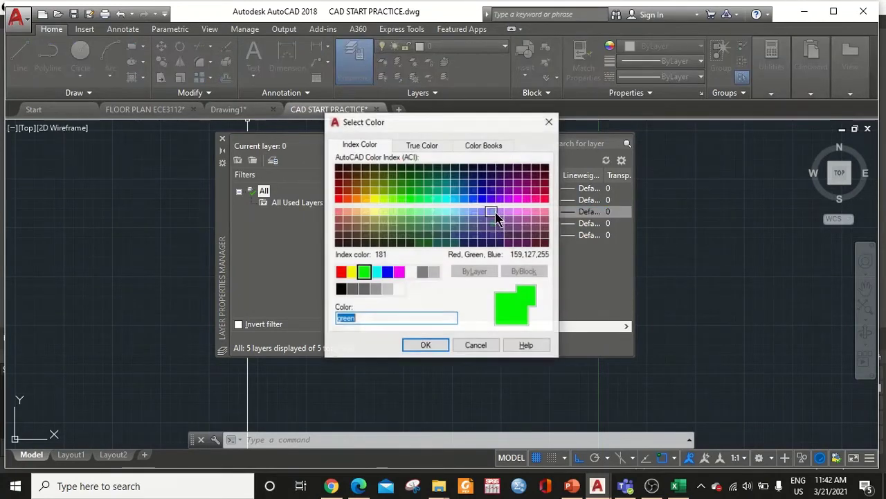
pyautogui.click(378, 272)
pyautogui.click(432, 346)
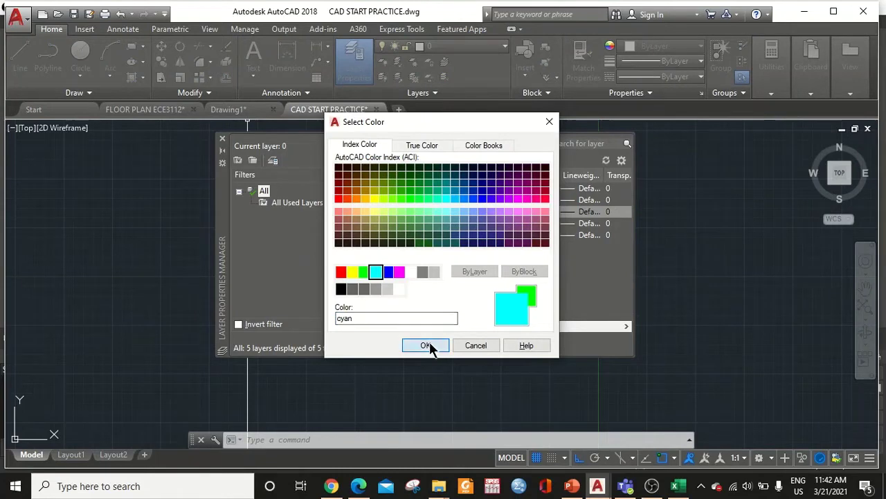
pyautogui.click(387, 225)
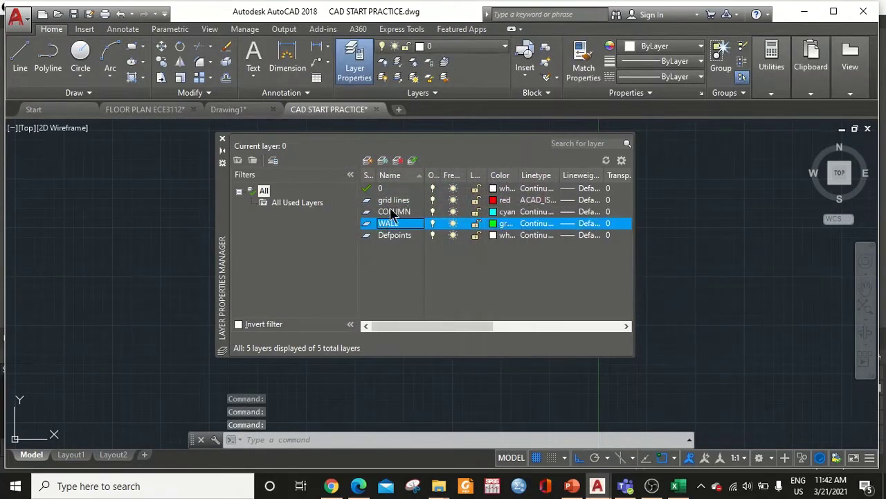
# Step: Add a new layer named DOORS WINDOWS and colour it red
pyautogui.click(367, 160)
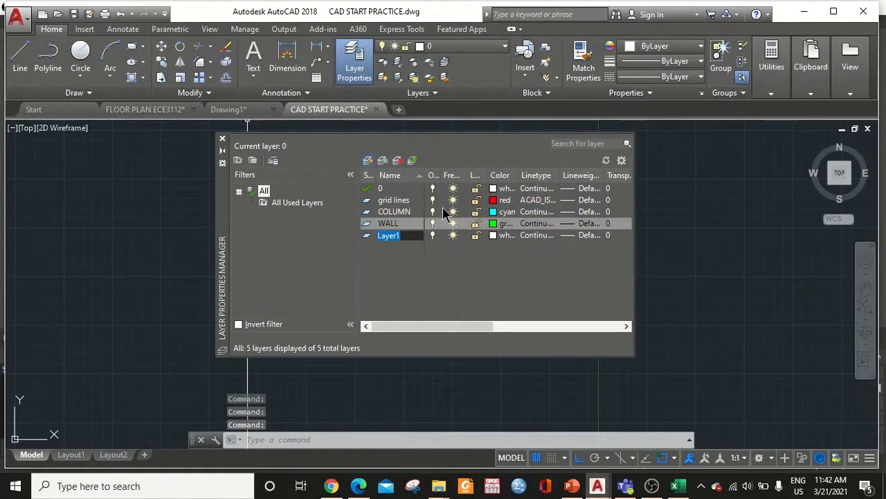
pyautogui.write('DOORS')
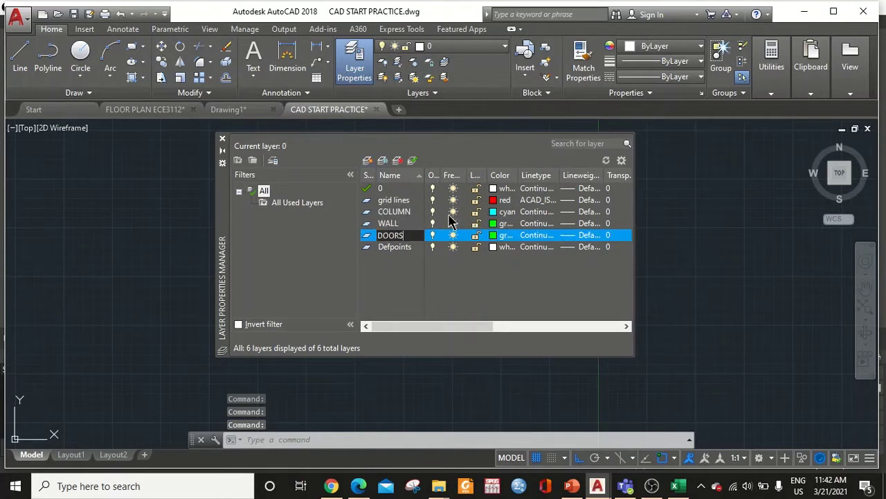
pyautogui.write(' WINDOWS')
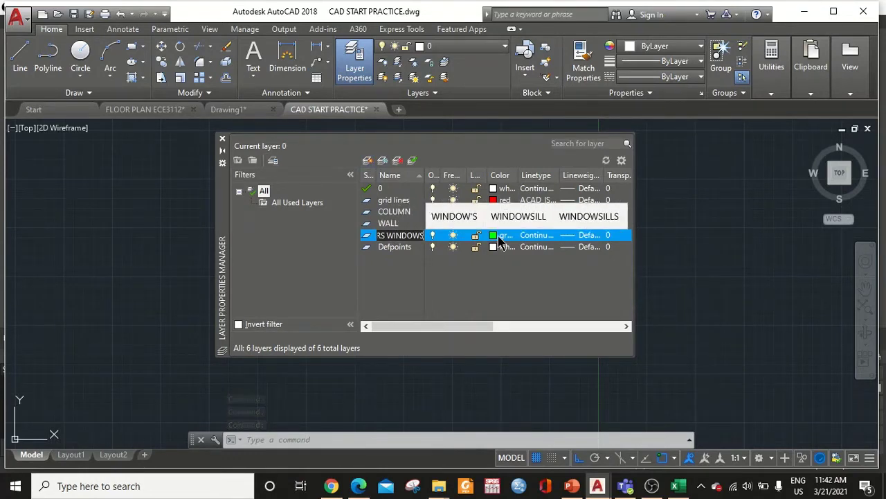
pyautogui.press('Return')
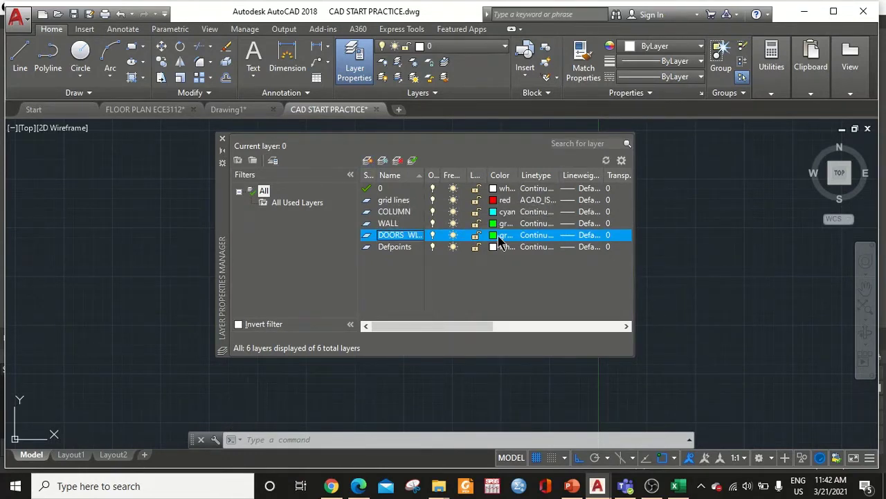
pyautogui.click(497, 236)
pyautogui.click(340, 272)
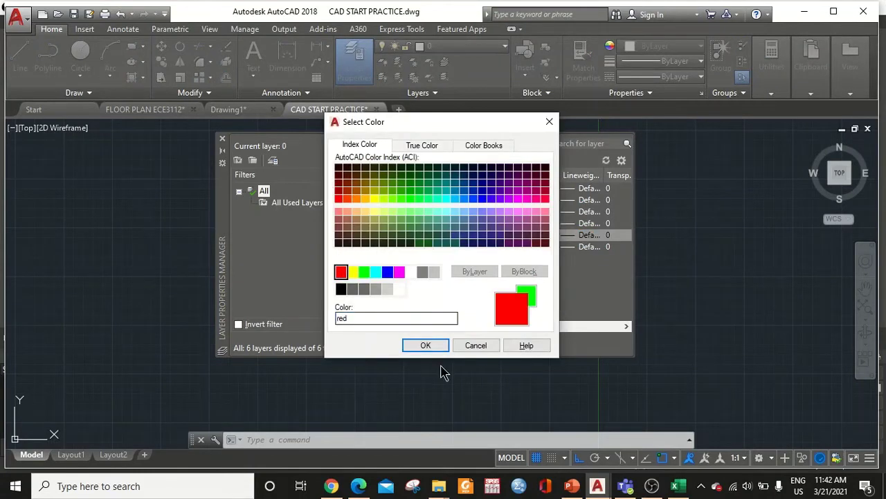
pyautogui.click(424, 346)
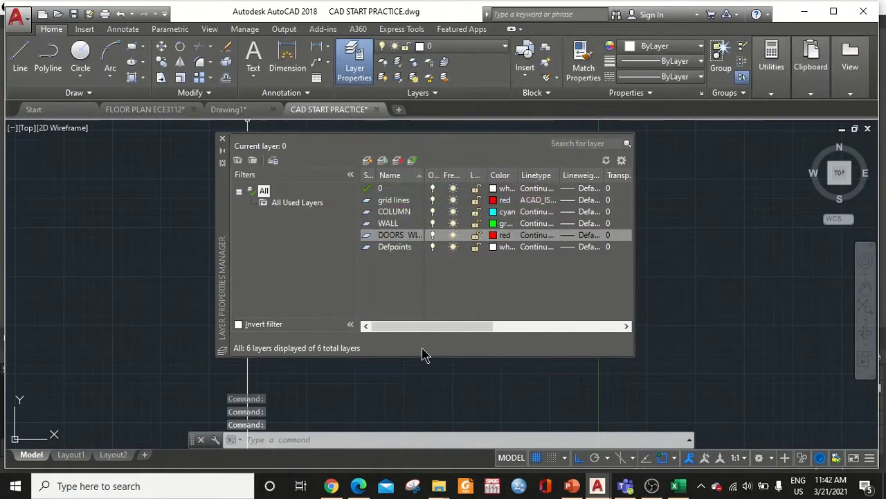
# Step: Add a DIMENSION layer and close the layer manager
pyautogui.click(369, 166)
pyautogui.write('DIMENSION')
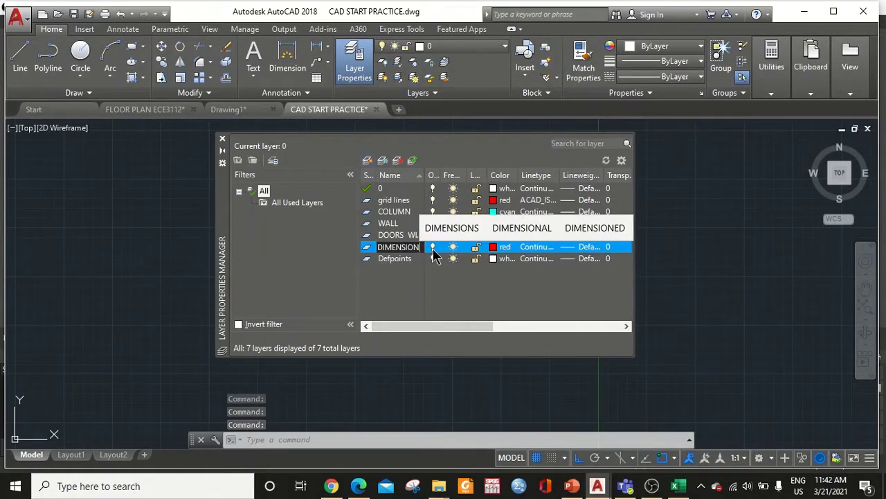
pyautogui.press('Return')
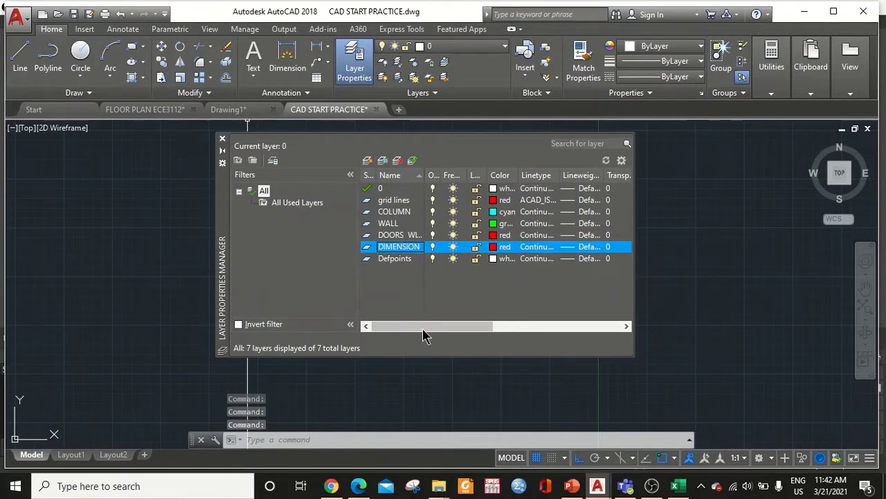
pyautogui.click(222, 139)
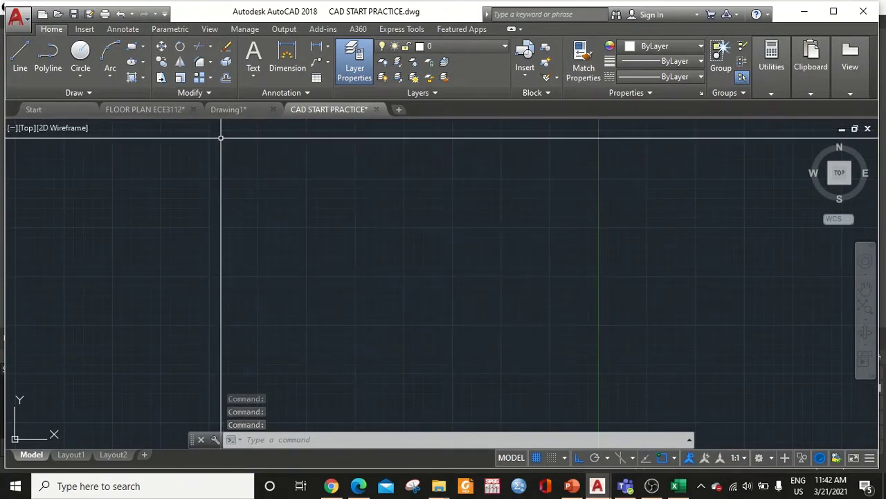
# Step: Make grid lines the current layer and draw a 20000-long vertical line upward
pyautogui.click(461, 45)
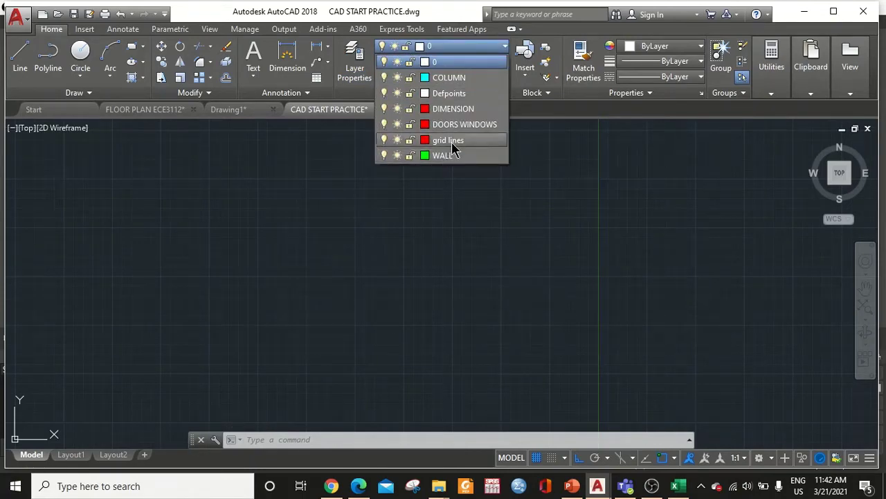
pyautogui.click(451, 141)
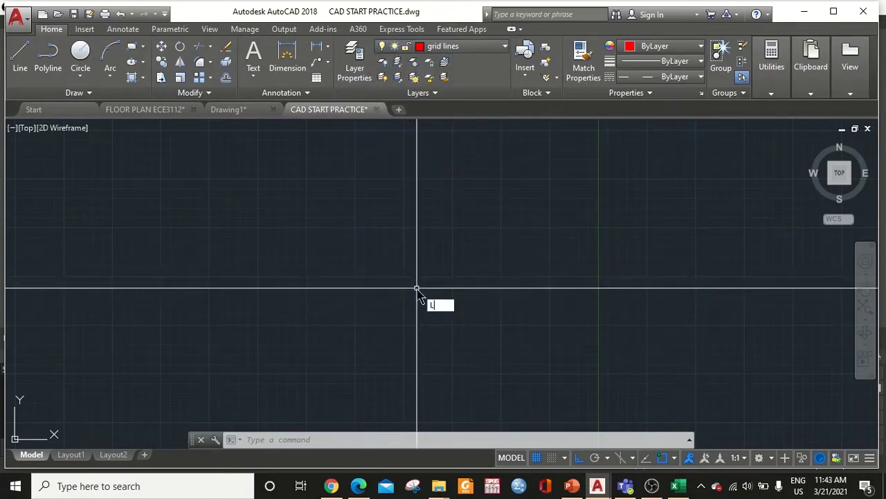
pyautogui.press('Return')
pyautogui.click(322, 394)
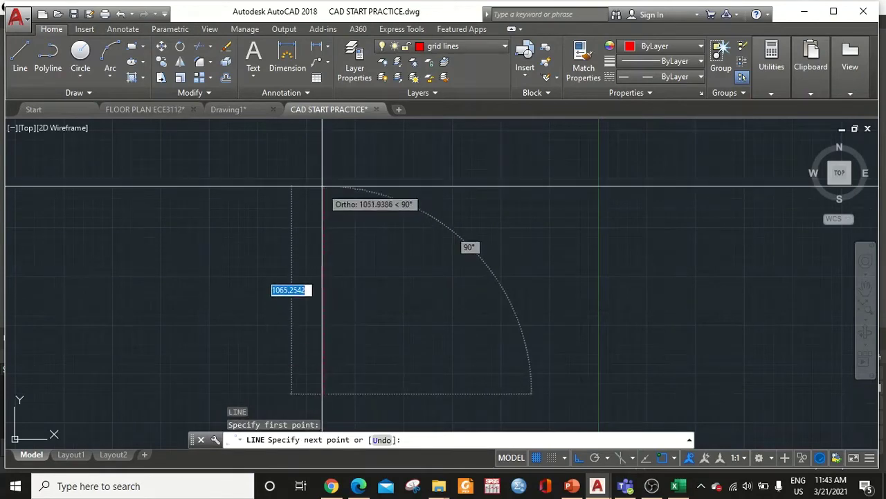
pyautogui.write('20')
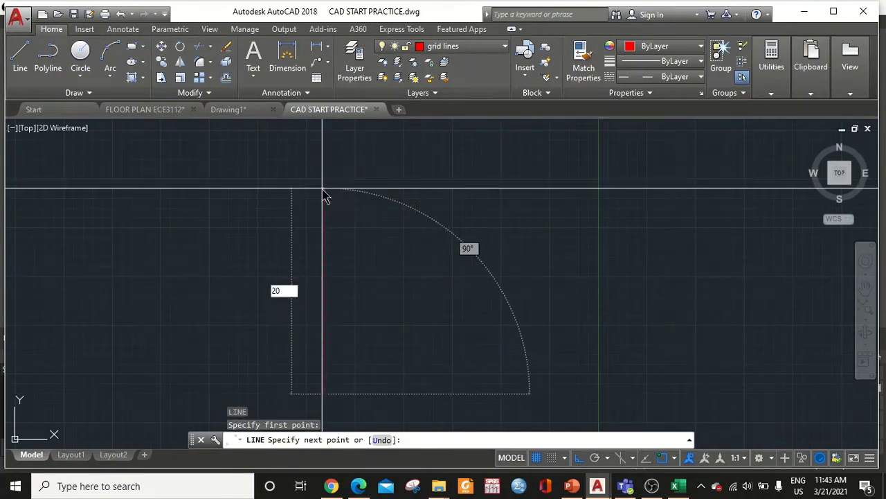
pyautogui.write('000')
pyautogui.press('Return')
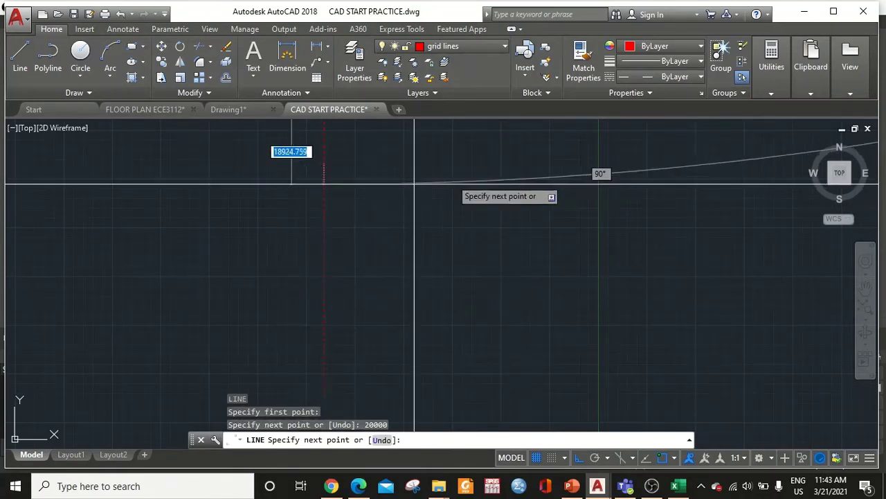
pyautogui.press('Escape')
pyautogui.moveTo(461, 263); pyautogui.dragTo(357, 310, button='middle')
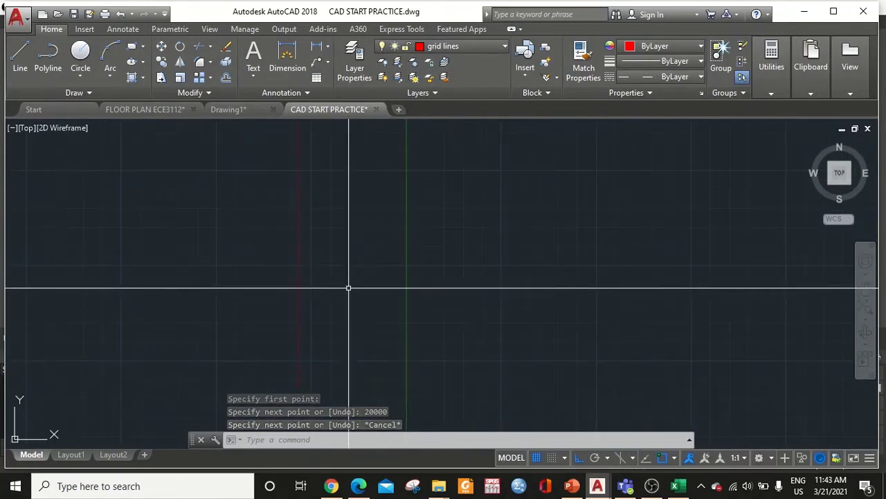
pyautogui.write('o')
pyautogui.press('Return')
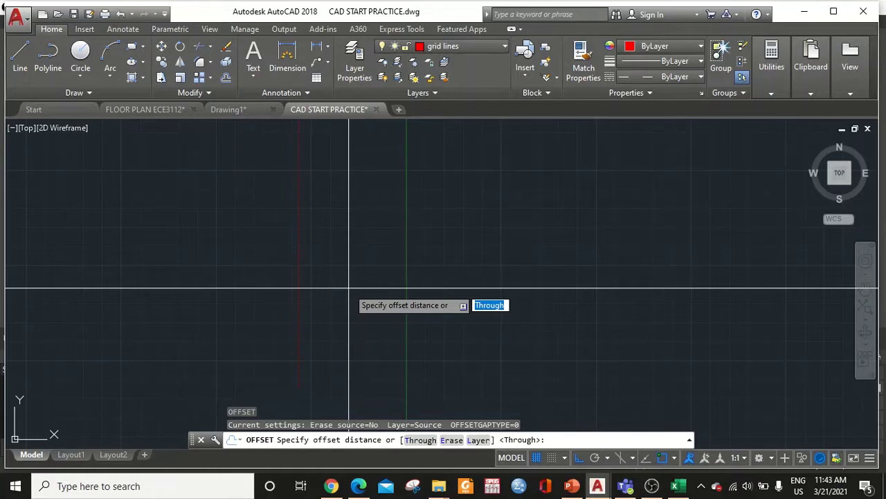
# Step: Offset the vertical grid line 4000 twice to the right
pyautogui.write('4000')
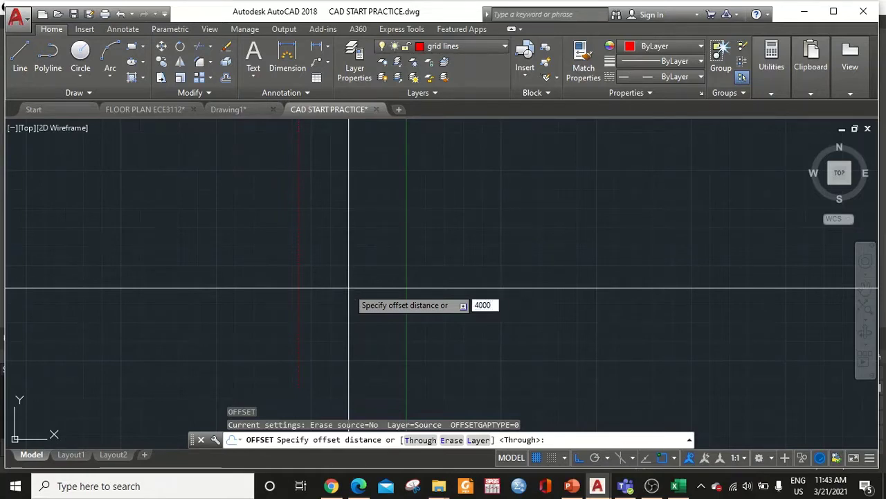
pyautogui.press('Return')
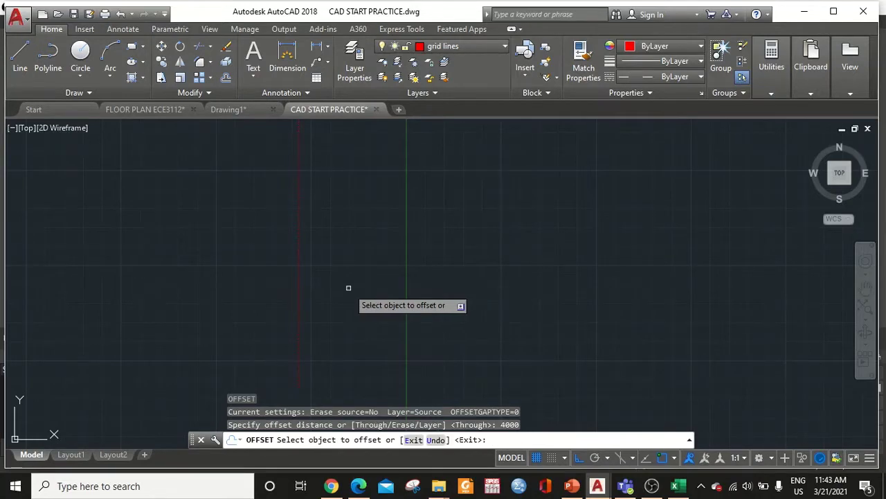
pyautogui.click(298, 284)
pyautogui.click(363, 298)
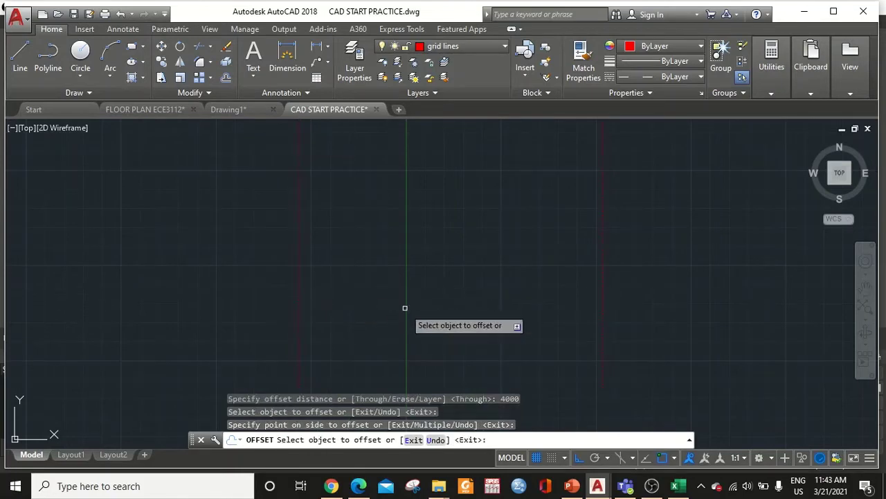
pyautogui.click(604, 317)
pyautogui.click(752, 322)
pyautogui.scroll(-8, 684, 328)
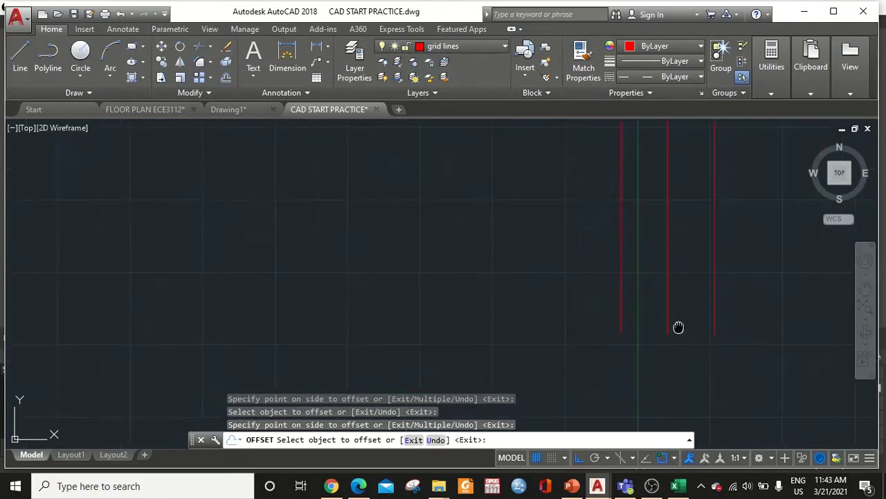
pyautogui.moveTo(679, 326); pyautogui.dragTo(398, 409, button='middle')
pyautogui.scroll(-3, 423, 338)
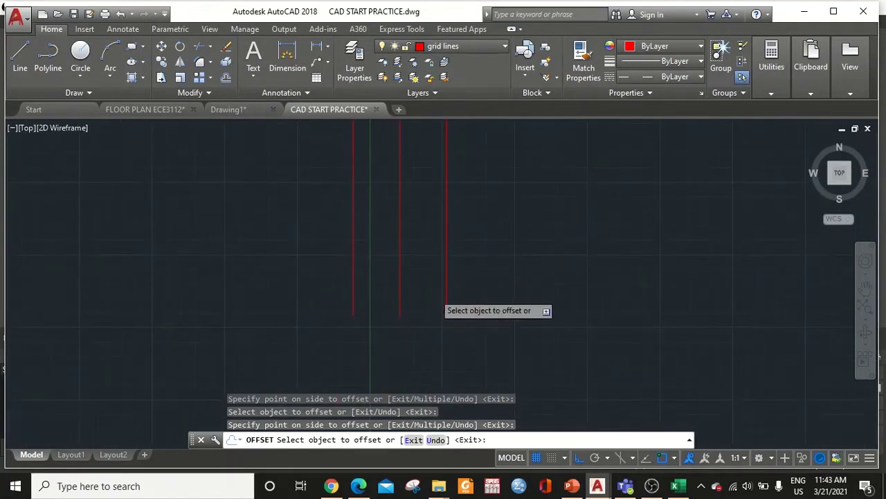
pyautogui.scroll(-1, 436, 291)
pyautogui.scroll(2, 431, 294)
pyautogui.press('Escape')
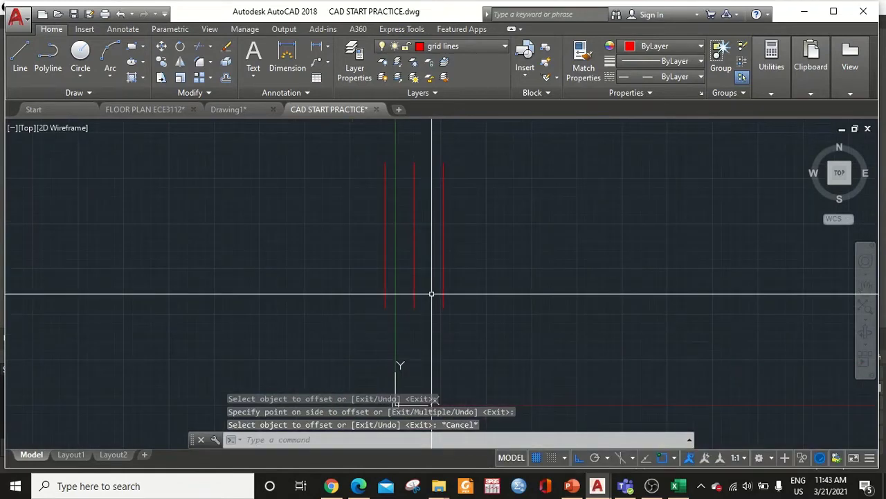
# Step: Draw a horizontal grid line across the bottom ends of the vertical lines
pyautogui.write('l')
pyautogui.press('Return')
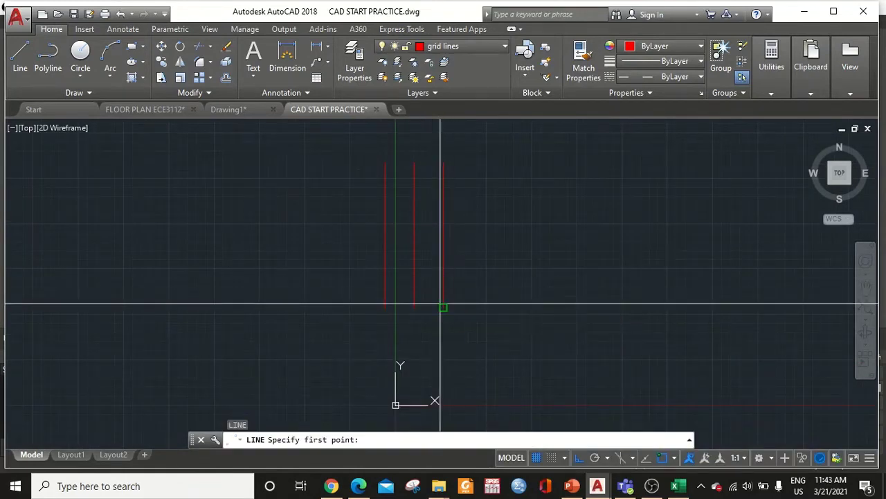
pyautogui.click(443, 307)
pyautogui.click(334, 307)
pyautogui.press('Escape')
# Step: Offset the horizontal grid line 5000 twice upward
pyautogui.write('o')
pyautogui.press('Return')
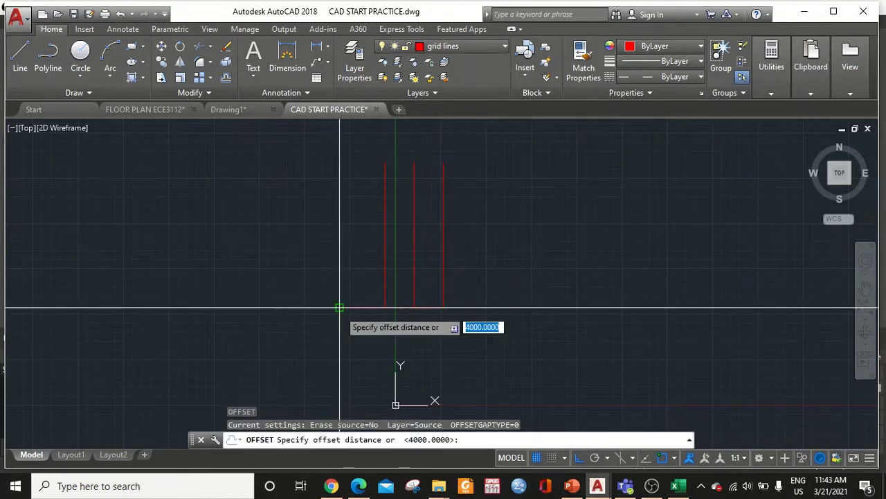
pyautogui.write('5000')
pyautogui.press('Return')
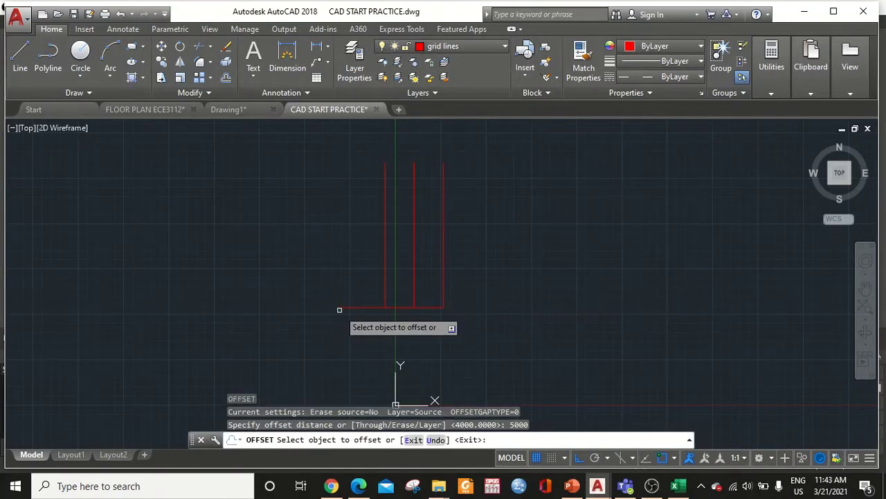
pyautogui.click(348, 307)
pyautogui.click(352, 264)
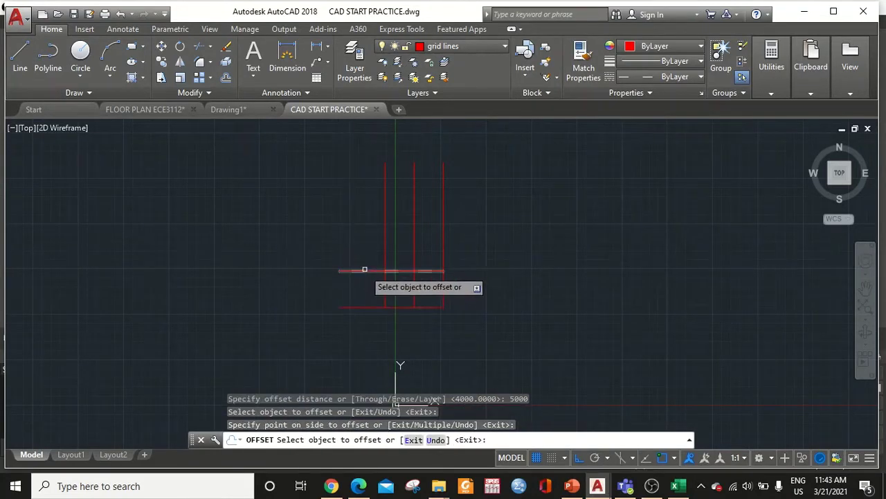
pyautogui.click(354, 253)
pyautogui.click(436, 290)
pyautogui.scroll(3, 435, 290)
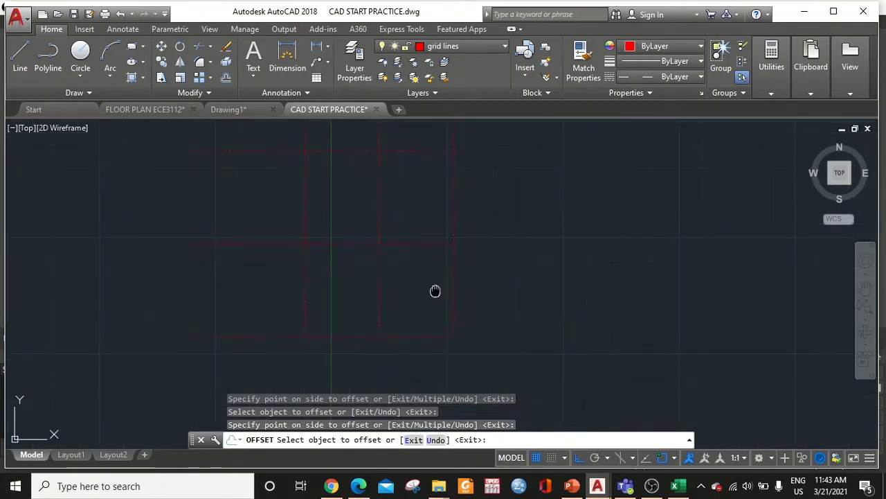
pyautogui.moveTo(436, 291); pyautogui.dragTo(437, 304, button='middle')
pyautogui.press('Escape')
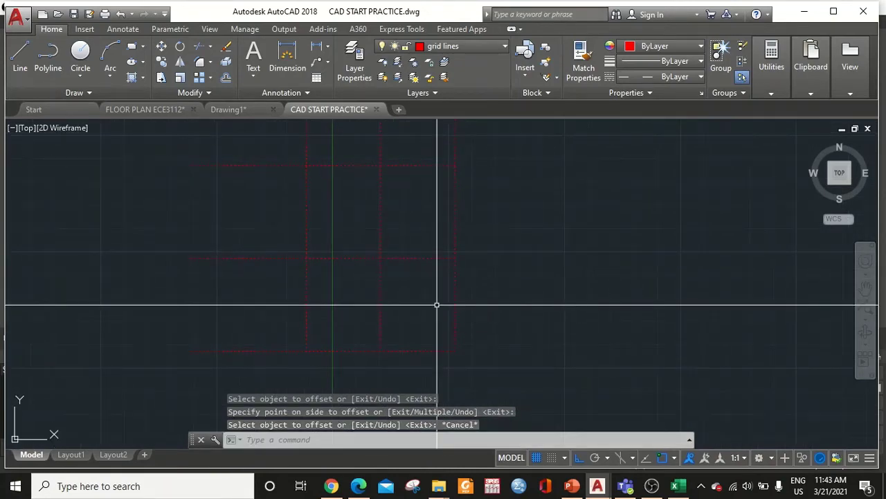
# Step: Make COLUMN the current layer and draw a 250 × 300 column rectangle
pyautogui.click(446, 45)
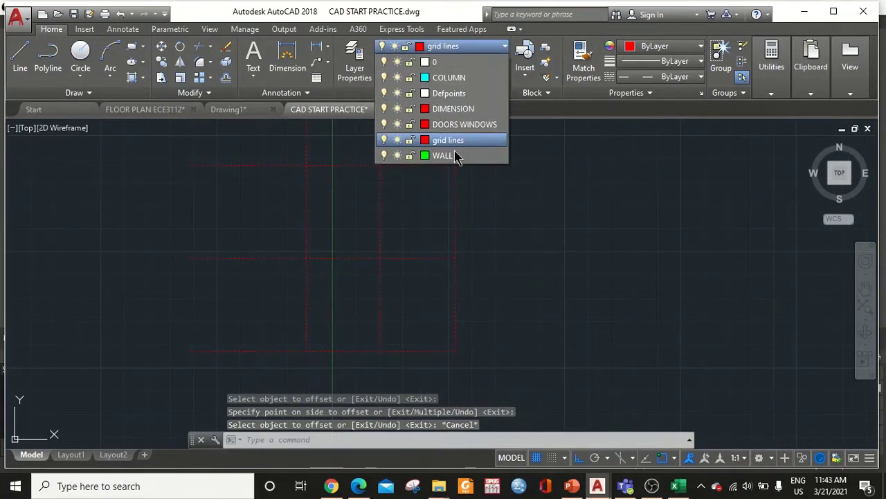
pyautogui.click(450, 77)
pyautogui.press('Escape')
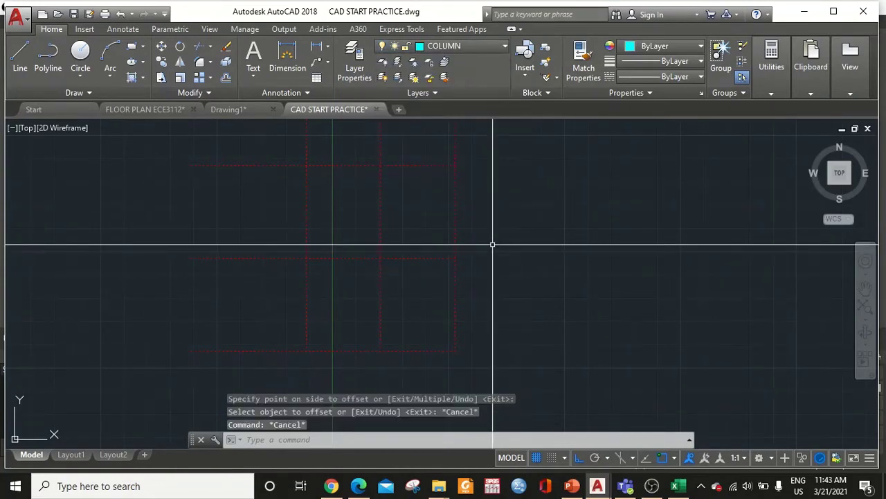
pyautogui.write('REC')
pyautogui.press('Return')
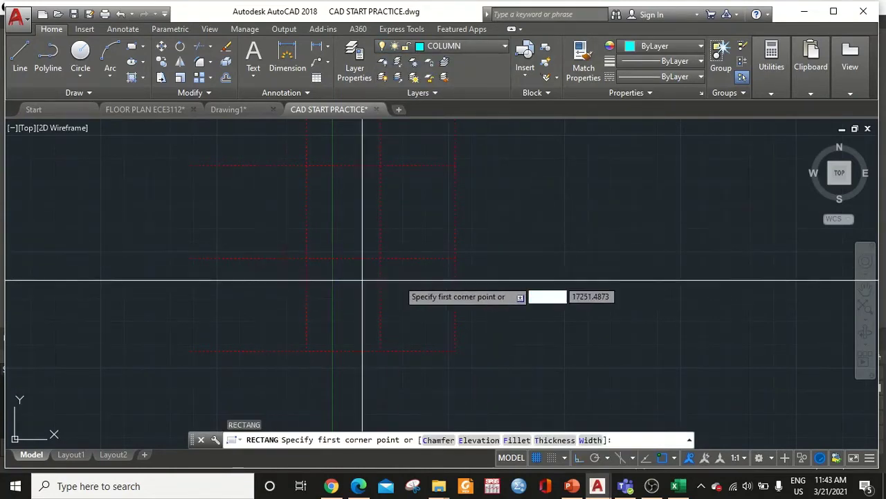
pyautogui.click(527, 272)
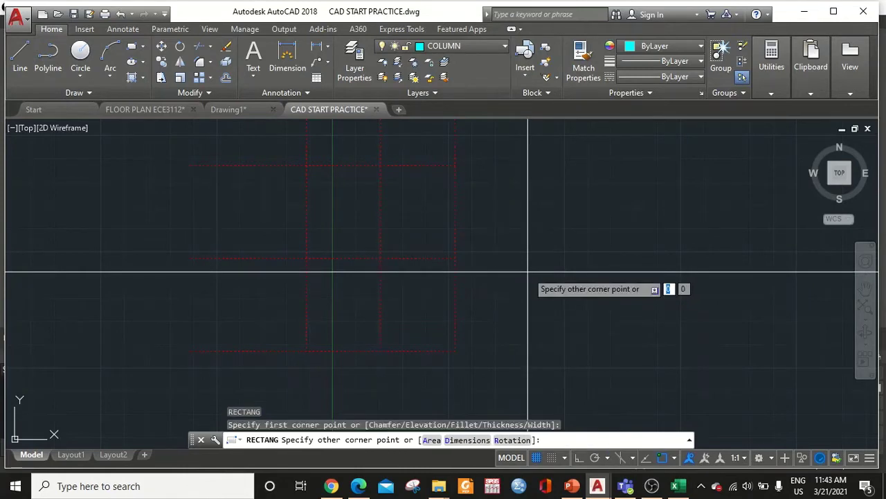
pyautogui.click(475, 441)
pyautogui.press('BackSpace')
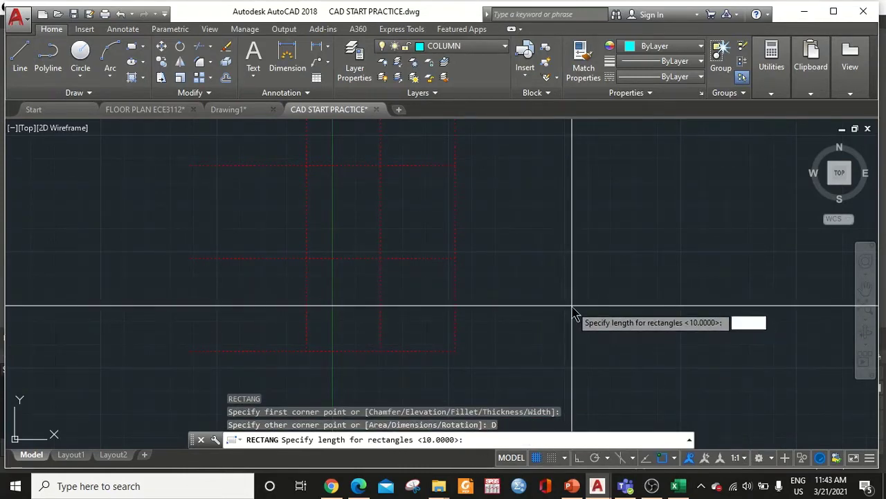
pyautogui.write('250')
pyautogui.press('Return')
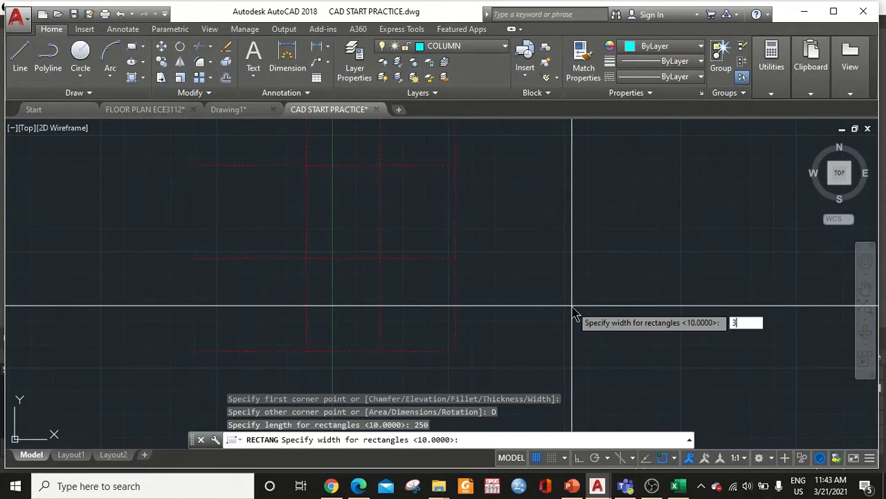
pyautogui.press('Return')
pyautogui.scroll(3, 531, 275)
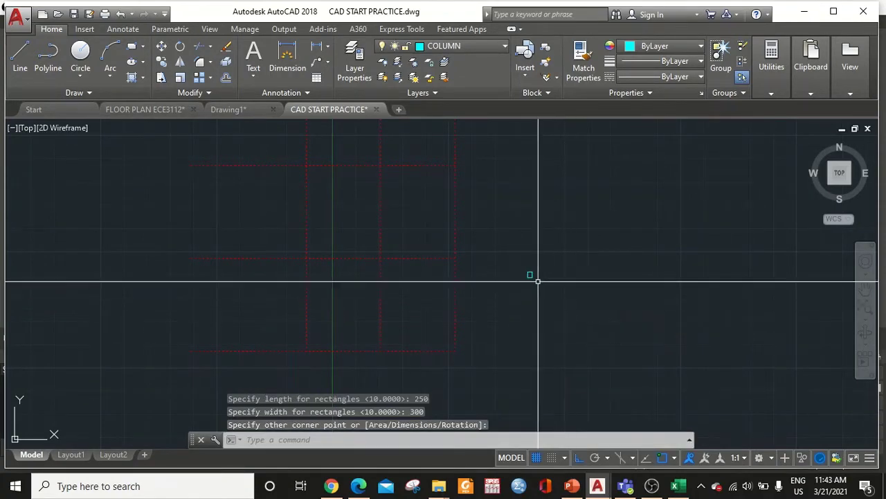
pyautogui.scroll(2, 509, 243)
pyautogui.press('Escape')
# Step: Window-select the column rectangle for copying
pyautogui.write('C')
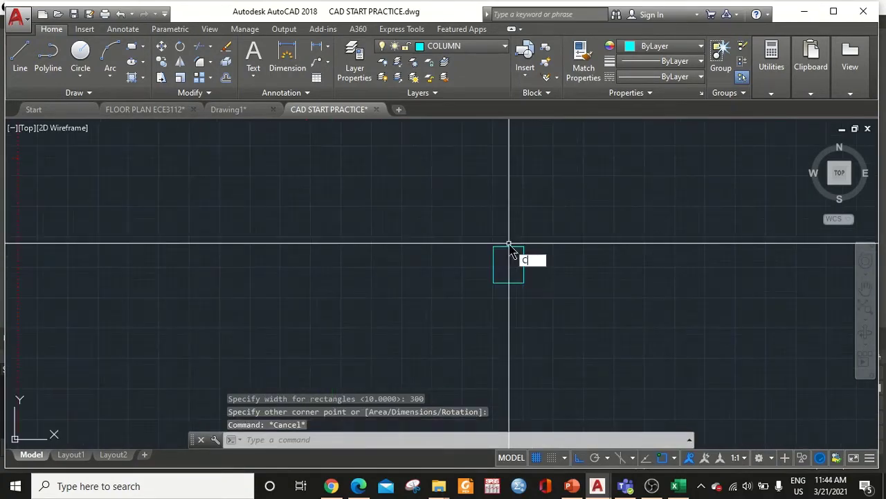
pyautogui.write('o')
pyautogui.press('Return')
pyautogui.click(540, 224)
pyautogui.click(470, 300)
# Step: Copy the column to the bottom grid corner
pyautogui.press('Return')
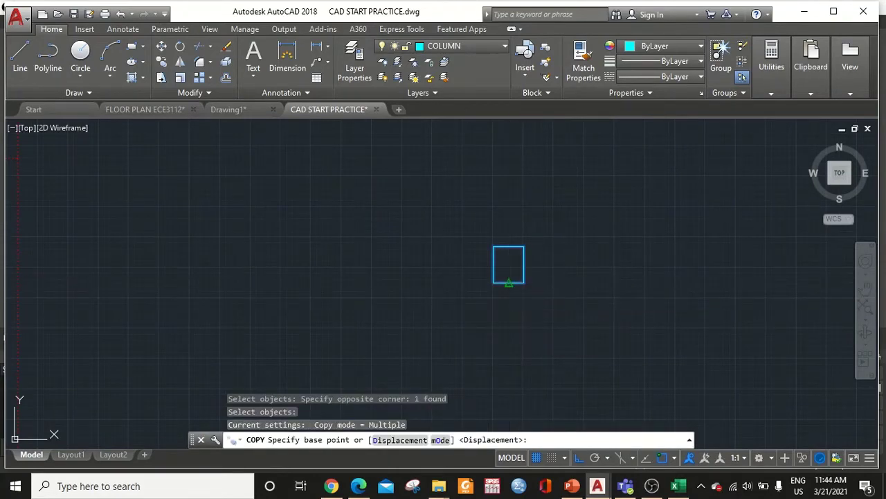
pyautogui.click(509, 282)
pyautogui.scroll(-3, 623, 263)
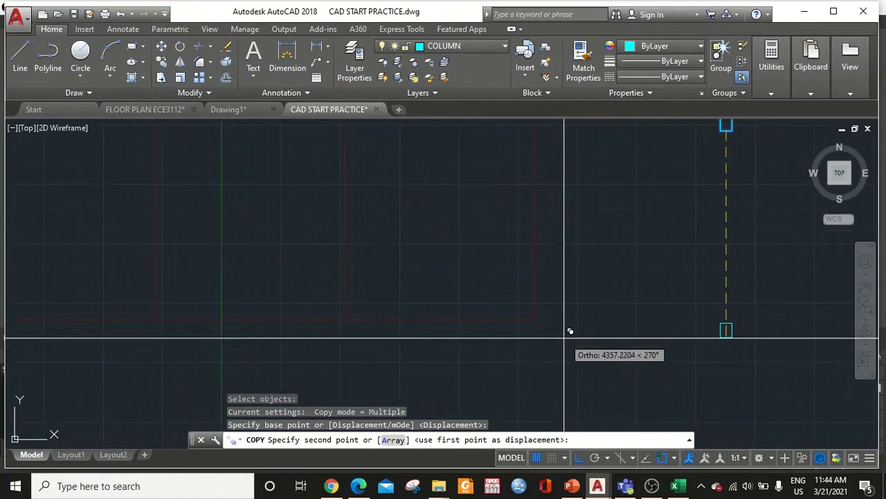
pyautogui.click(534, 312)
pyautogui.press('Escape')
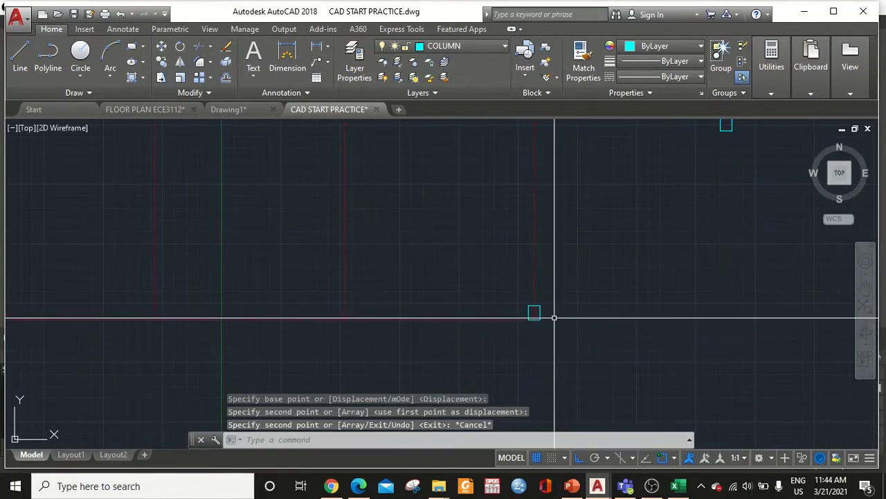
pyautogui.scroll(3, 554, 318)
# Step: Start moving the column by its left edge, then cancel the move
pyautogui.write('m')
pyautogui.press('Return')
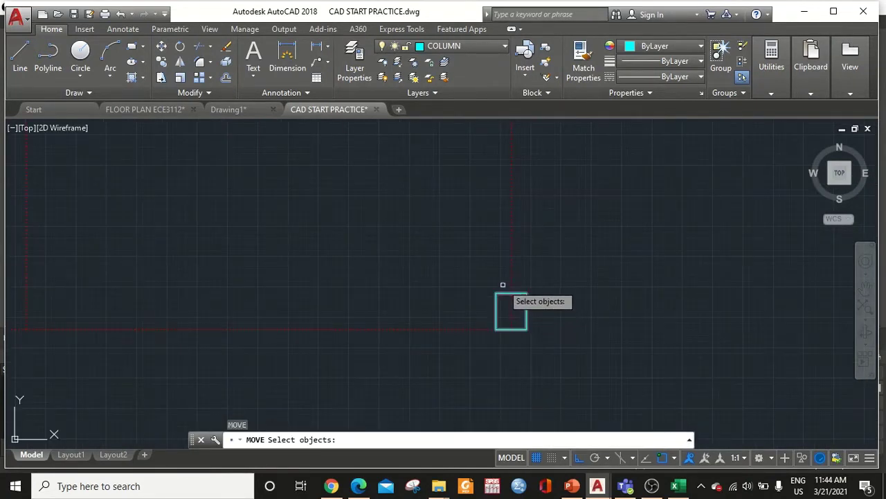
pyautogui.click(503, 283)
pyautogui.click(475, 311)
pyautogui.press('Return')
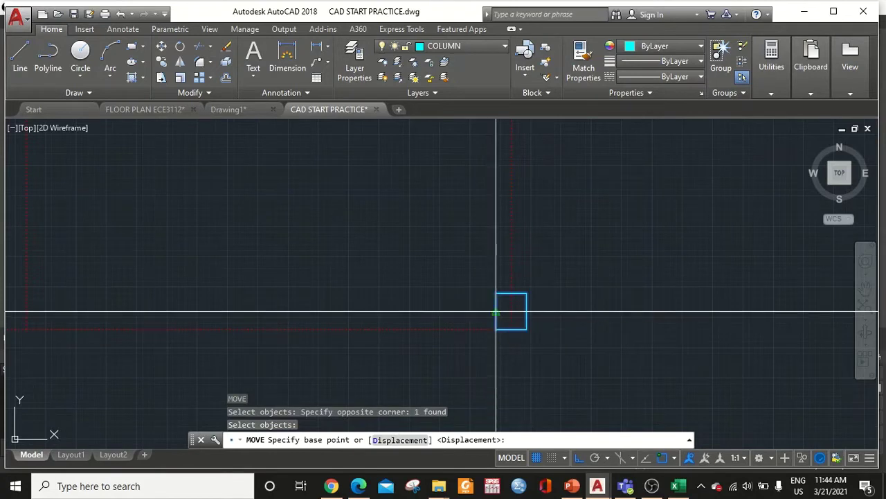
pyautogui.click(496, 311)
pyautogui.press('Escape')
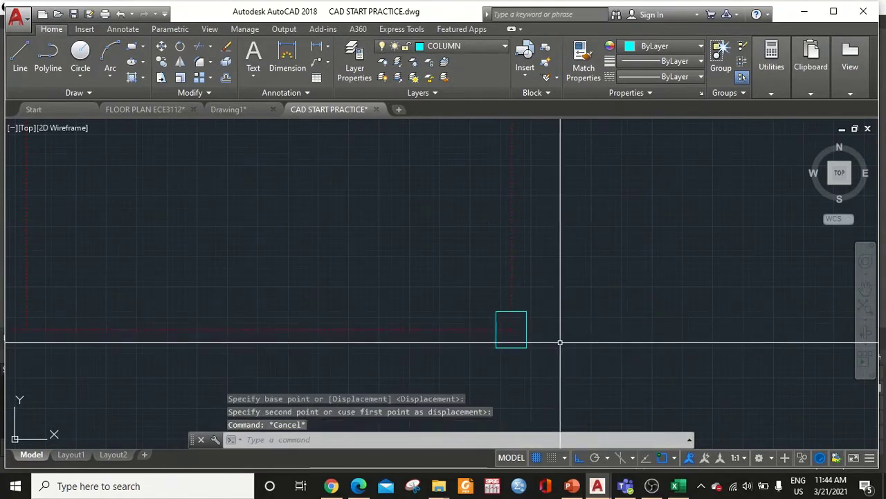
# Step: Copy the column by its centre to the bottom middle and left grid intersections
pyautogui.write('c')
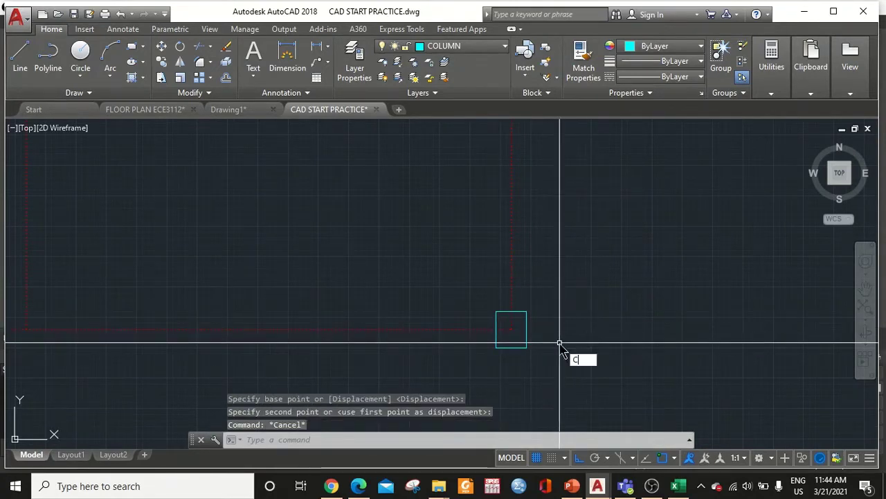
pyautogui.write('o')
pyautogui.press('Return')
pyautogui.click(564, 340)
pyautogui.click(492, 371)
pyautogui.press('Return')
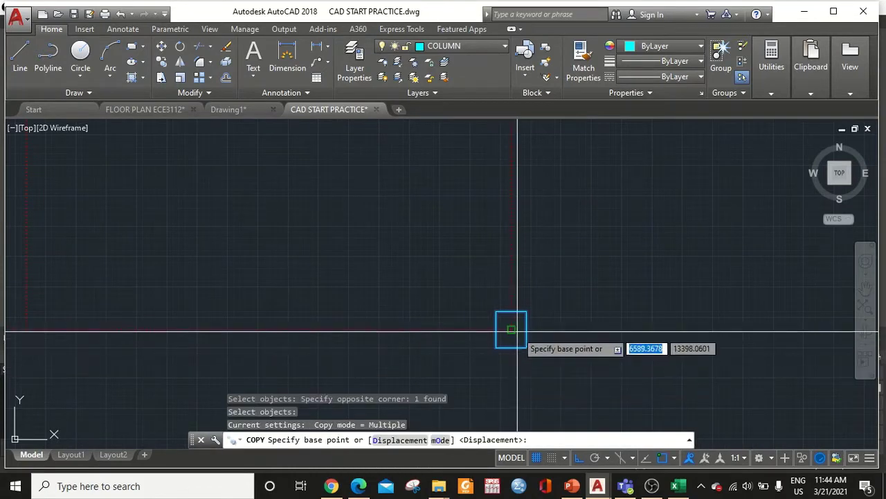
pyautogui.click(511, 330)
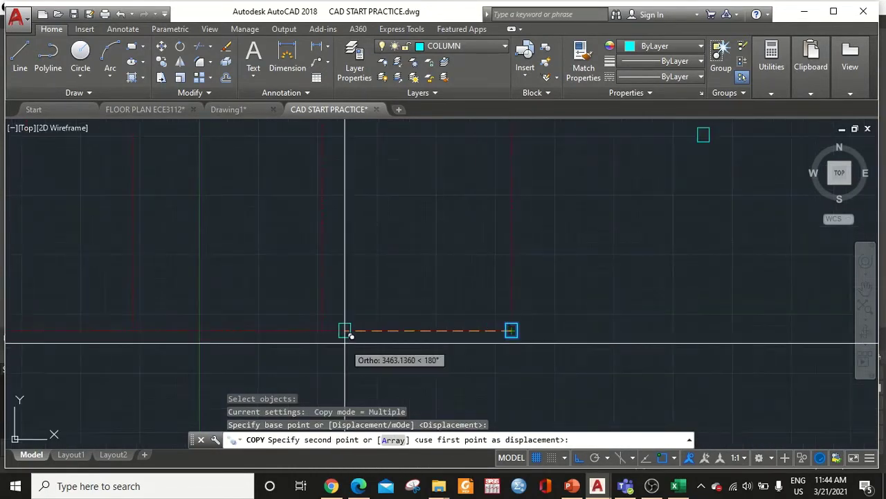
pyautogui.click(322, 331)
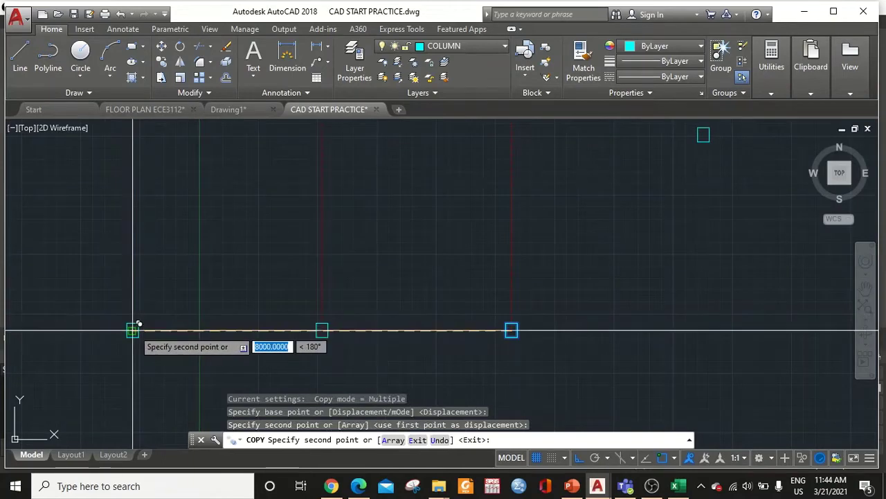
pyautogui.click(132, 330)
# Step: Place column copies at the middle-row and top-row grid intersections
pyautogui.scroll(-4, 188, 327)
pyautogui.scroll(2, 166, 220)
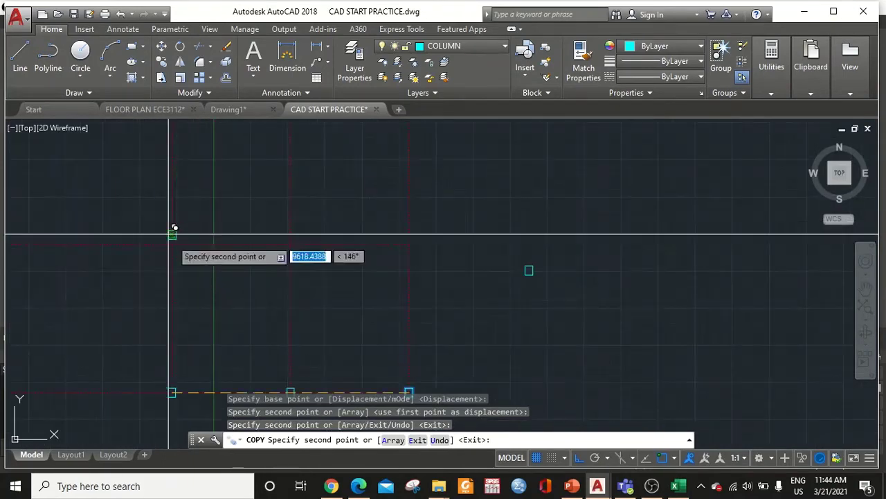
pyautogui.click(171, 244)
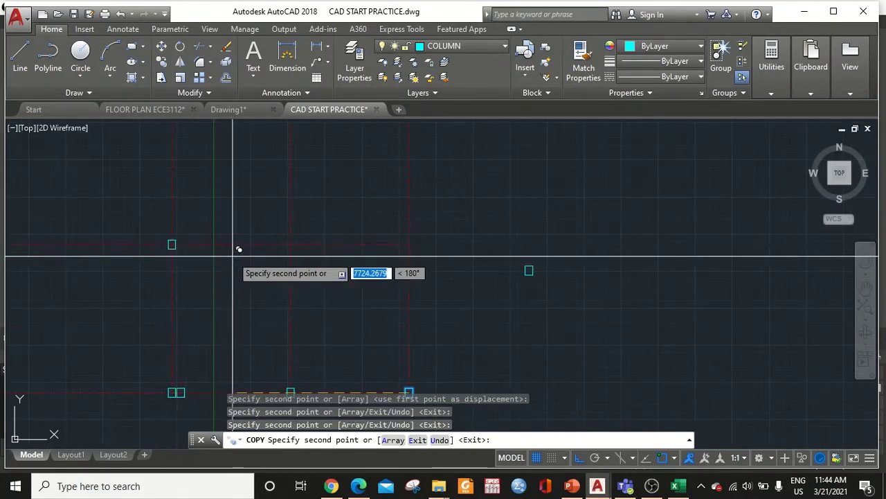
pyautogui.click(290, 244)
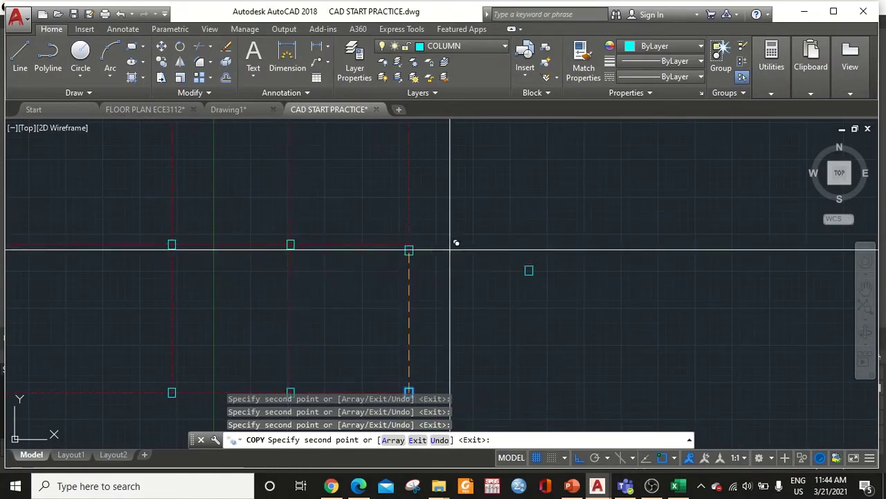
pyautogui.click(408, 245)
pyautogui.scroll(-2, 461, 300)
pyautogui.moveTo(635, 388); pyautogui.dragTo(451, 214, button='middle')
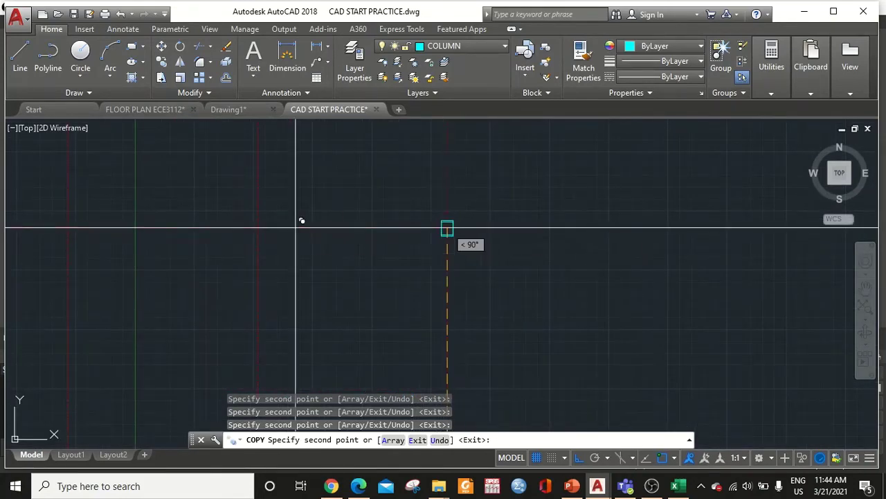
pyautogui.click(257, 227)
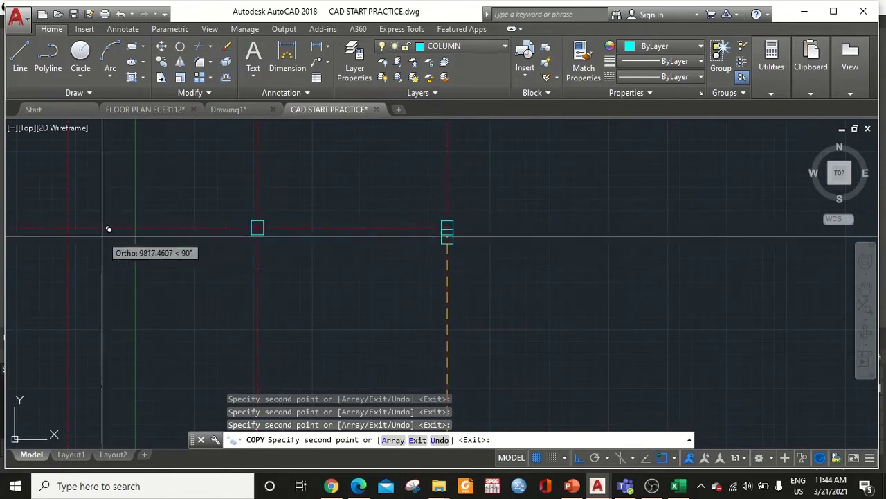
pyautogui.click(70, 226)
pyautogui.press('Escape')
pyautogui.scroll(-3, 263, 255)
pyautogui.moveTo(263, 255)
pyautogui.mouseDown(button='middle')
pyautogui.moveTo(309, 193)
pyautogui.moveTo(416, 195)
pyautogui.mouseUp(button='middle')
pyautogui.scroll(2, 423, 274)
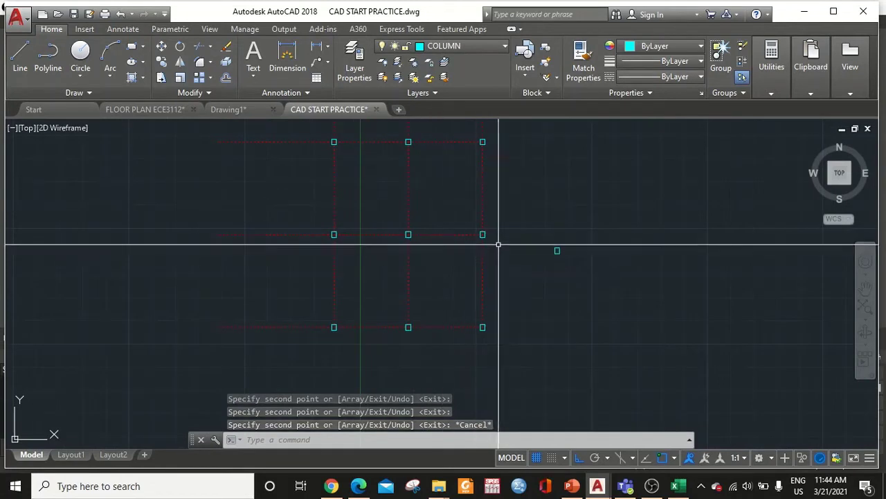
# Step: Make WALL the current layer and turn off the grid lines layer
pyautogui.click(469, 48)
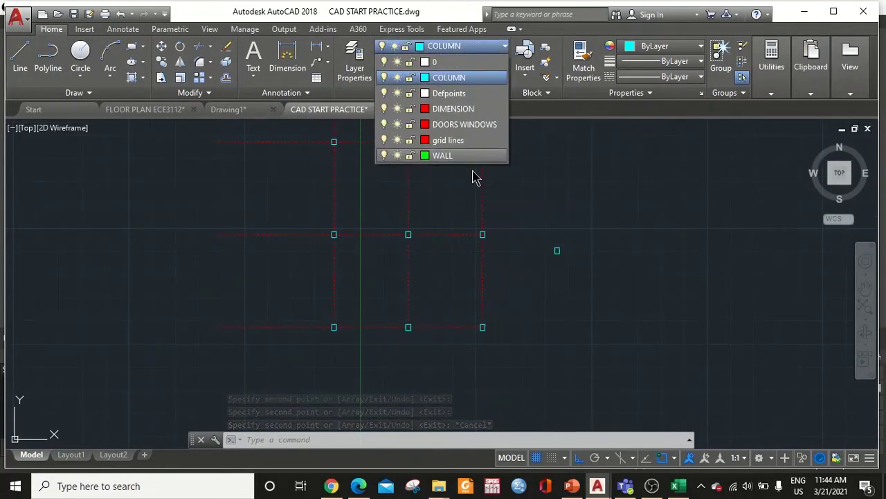
pyautogui.click(446, 156)
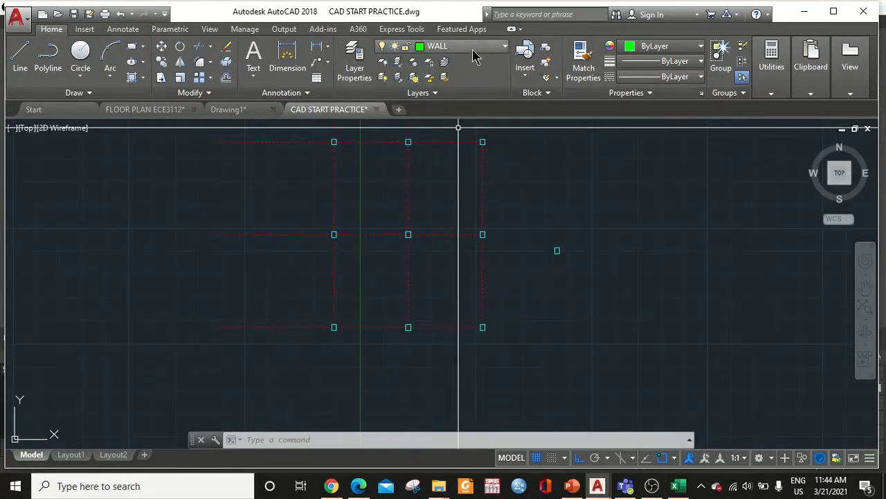
pyautogui.click(473, 48)
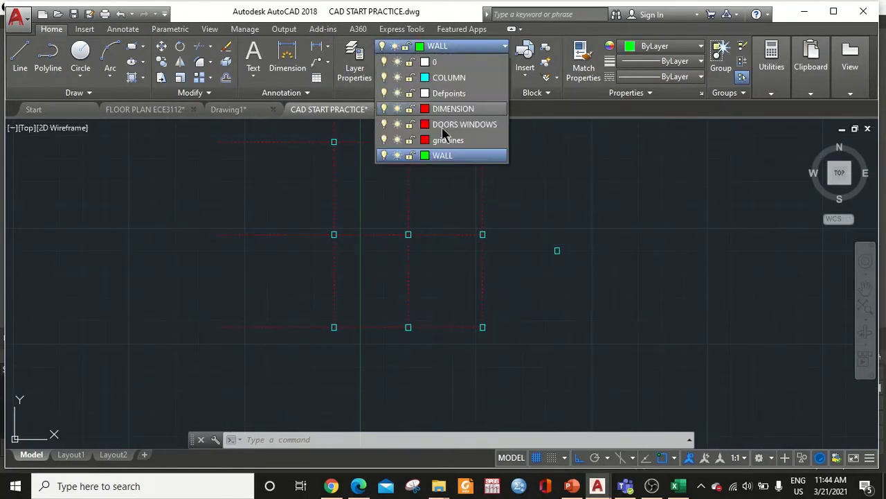
pyautogui.click(383, 141)
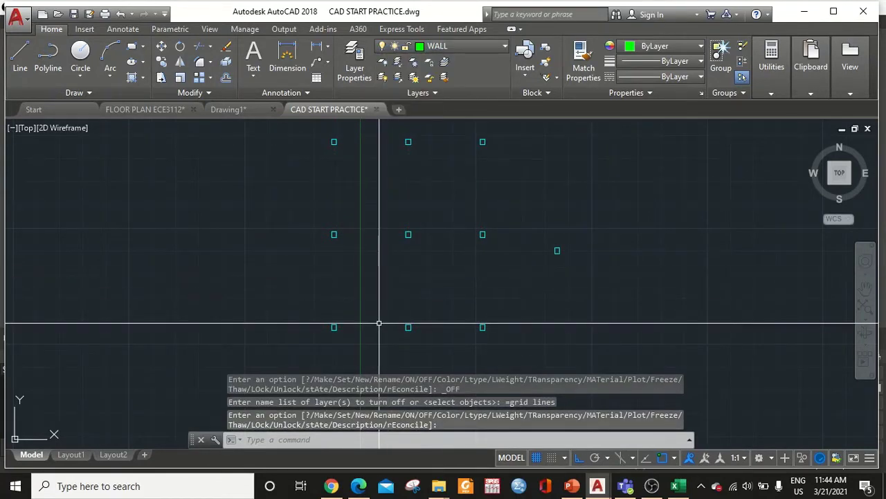
# Step: Erase the stray column, selecting it with a window
pyautogui.scroll(4, 430, 313)
pyautogui.scroll(-2, 430, 314)
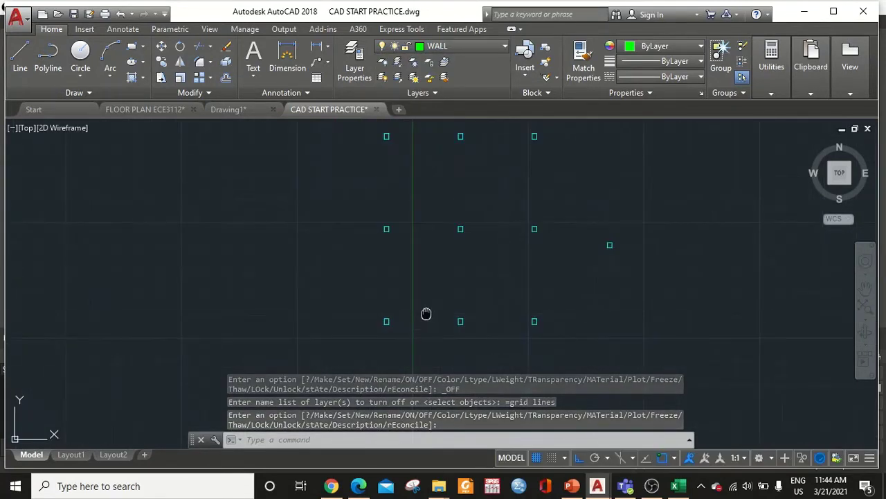
pyautogui.click(655, 214)
pyautogui.click(568, 282)
pyautogui.write('e')
pyautogui.press('Return')
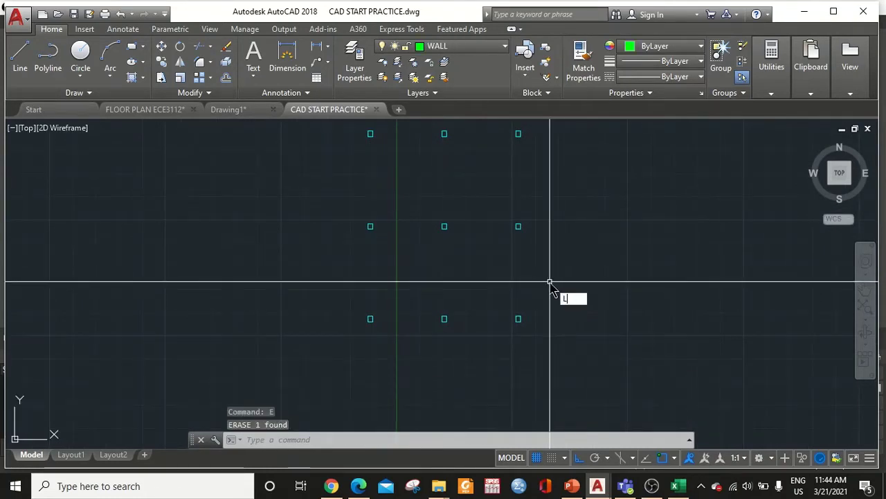
# Step: Draw a wall line joining the two left columns
pyautogui.write('l')
pyautogui.press('Return')
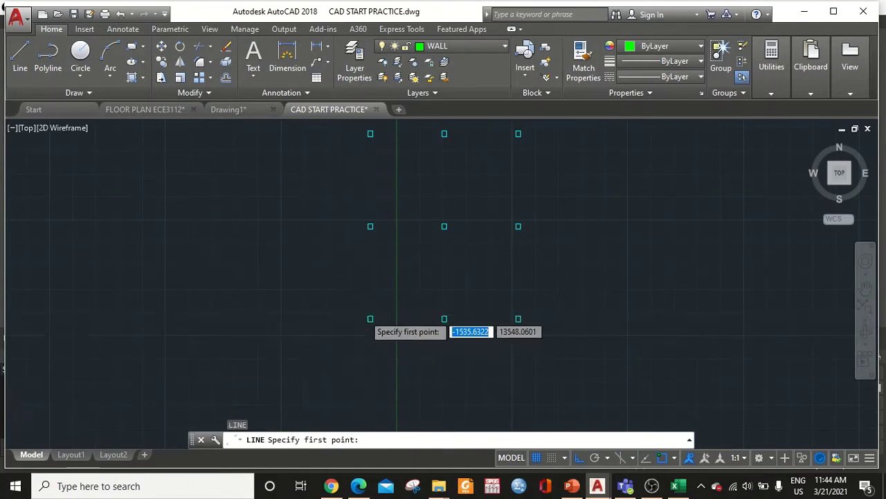
pyautogui.scroll(4, 370, 319)
pyautogui.click(372, 319)
pyautogui.scroll(-2, 373, 305)
pyautogui.moveTo(346, 290); pyautogui.dragTo(352, 324, button='middle')
pyautogui.click(366, 346)
pyautogui.press('Escape')
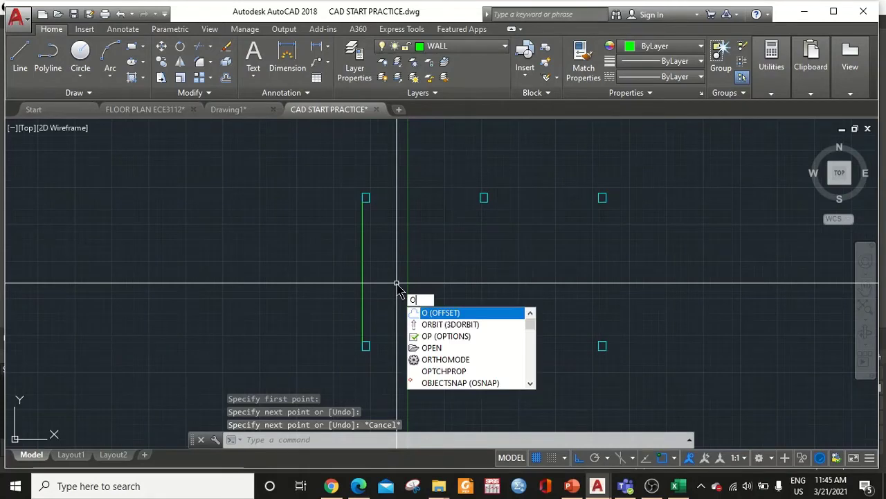
# Step: Offset the left wall line 200 units to its right to double it
pyautogui.press('Escape')
pyautogui.press('Return')
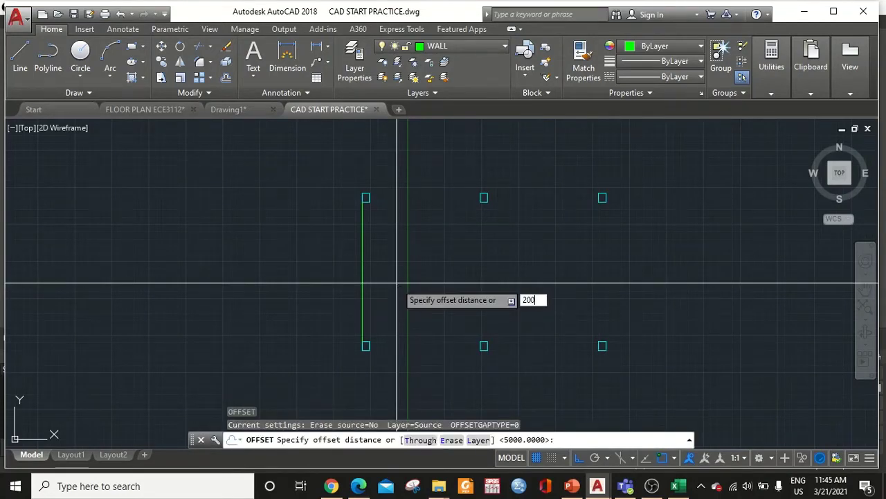
pyautogui.press('Return')
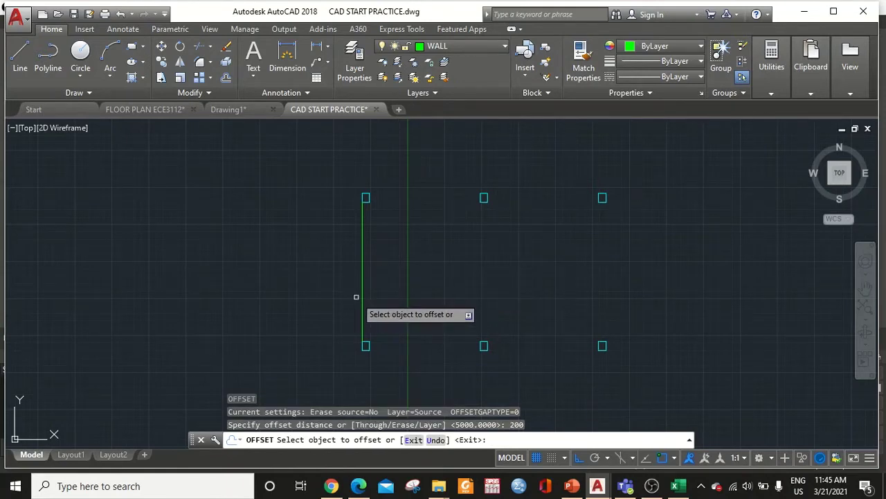
pyautogui.click(362, 296)
pyautogui.click(419, 297)
pyautogui.press('Escape')
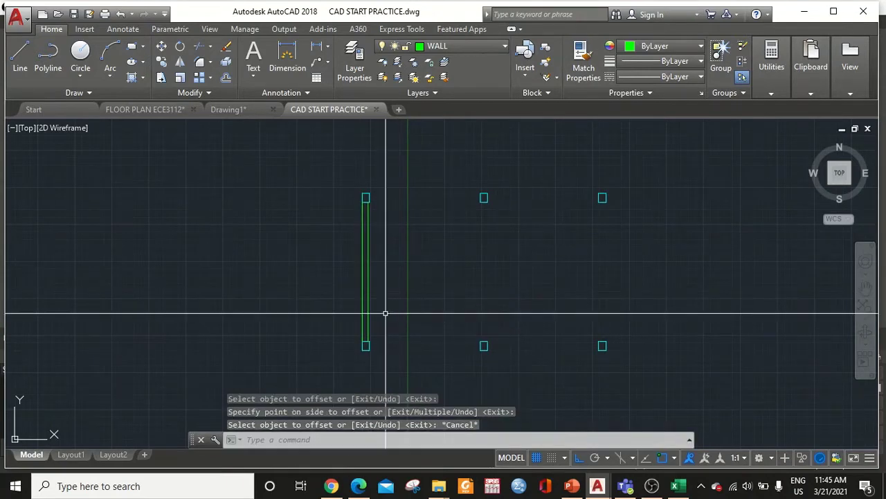
pyautogui.click(450, 47)
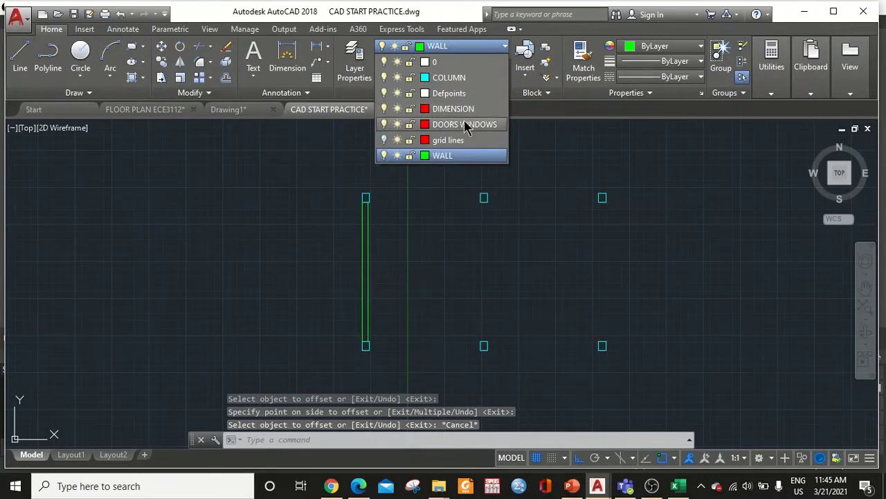
# Step: Set DOORS WINDOWS as the current layer and pan the wall further left
pyautogui.click(462, 124)
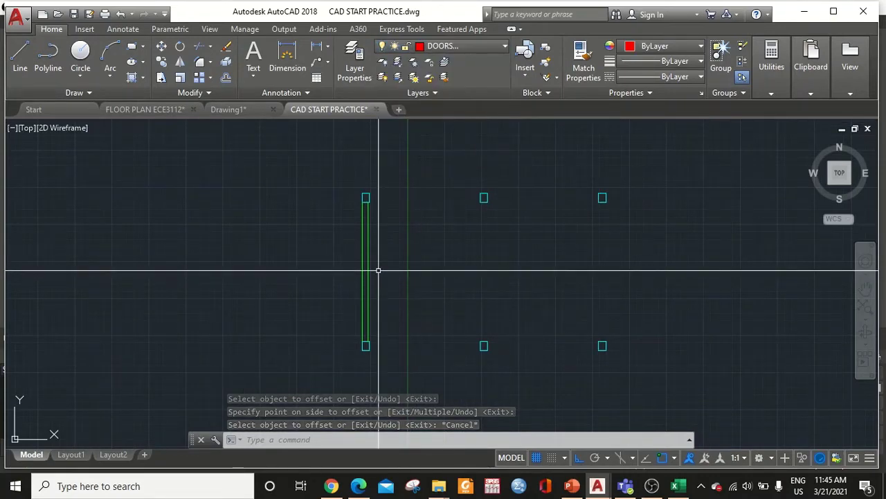
pyautogui.scroll(2, 379, 263)
pyautogui.scroll(-2, 375, 271)
pyautogui.moveTo(372, 279); pyautogui.dragTo(322, 277, button='middle')
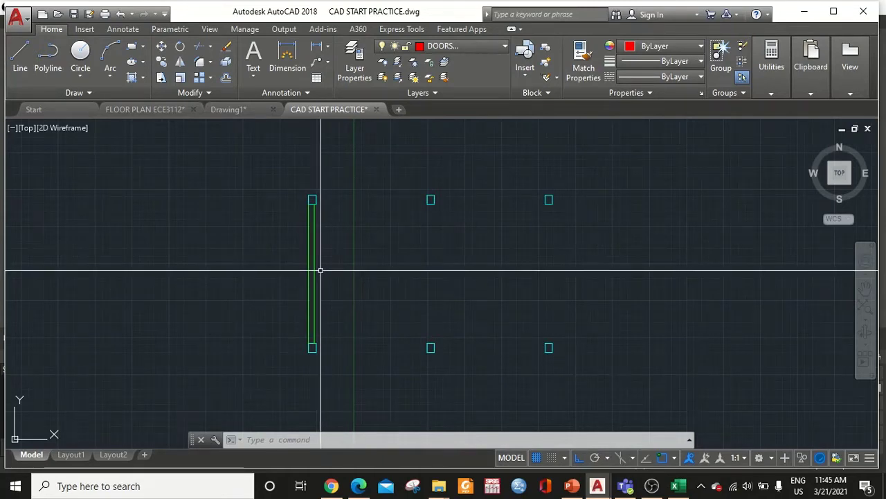
pyautogui.write('l')
pyautogui.press('Return')
pyautogui.press('Escape')
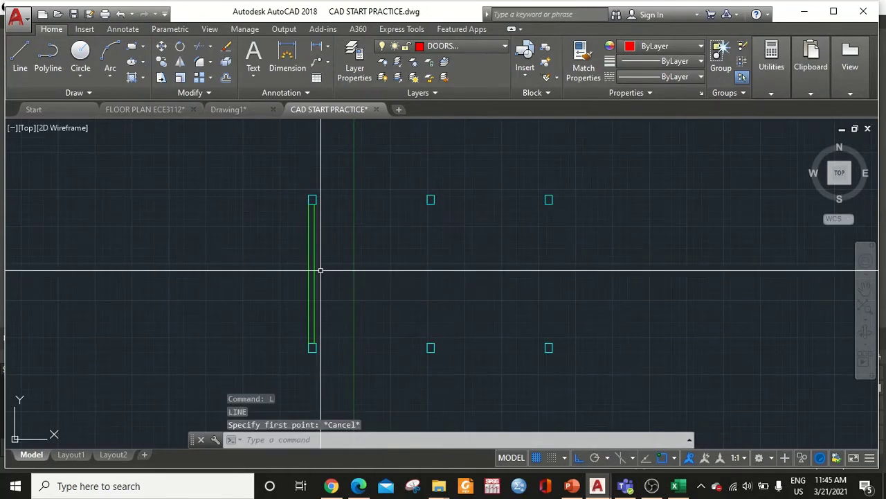
pyautogui.press('Return')
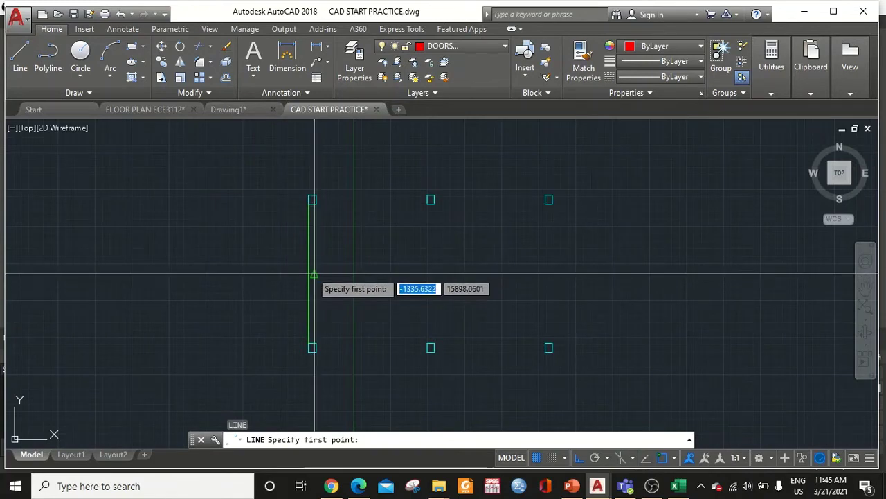
pyautogui.scroll(3, 319, 272)
pyautogui.scroll(-2, 315, 275)
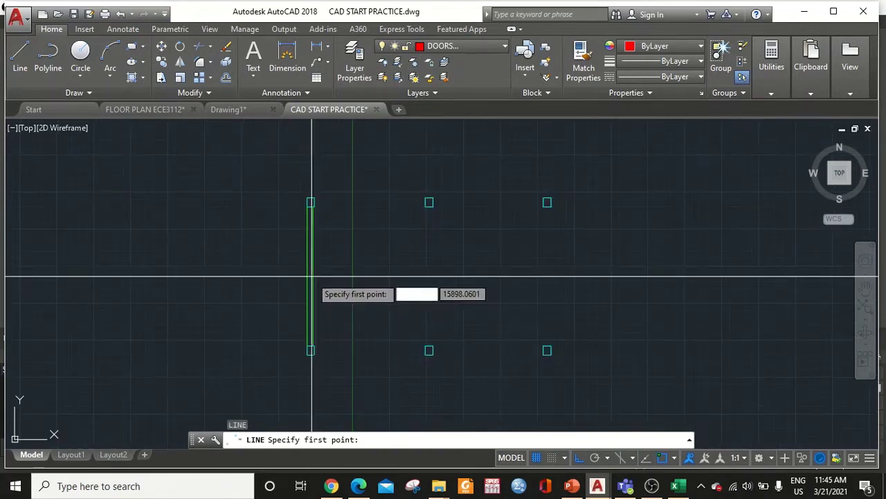
pyautogui.press('Escape')
pyautogui.scroll(3, 313, 279)
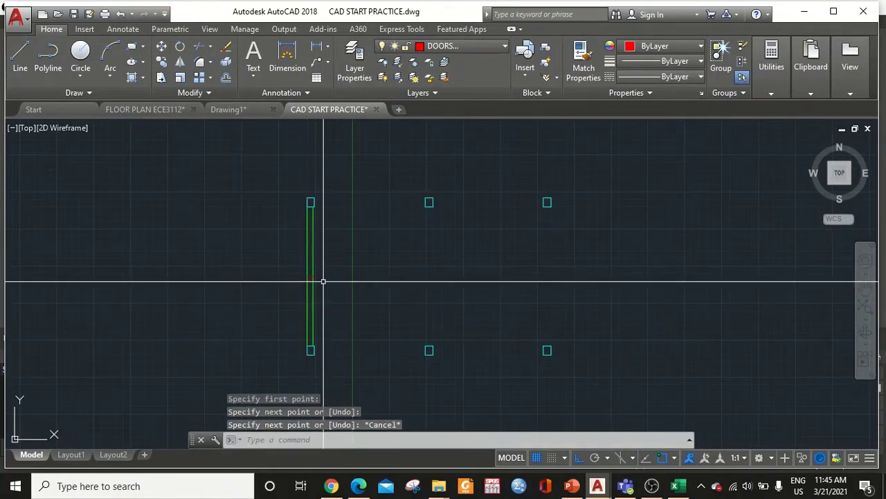
# Step: Offset the short red marker line 1000 units to each side
pyautogui.press('Return')
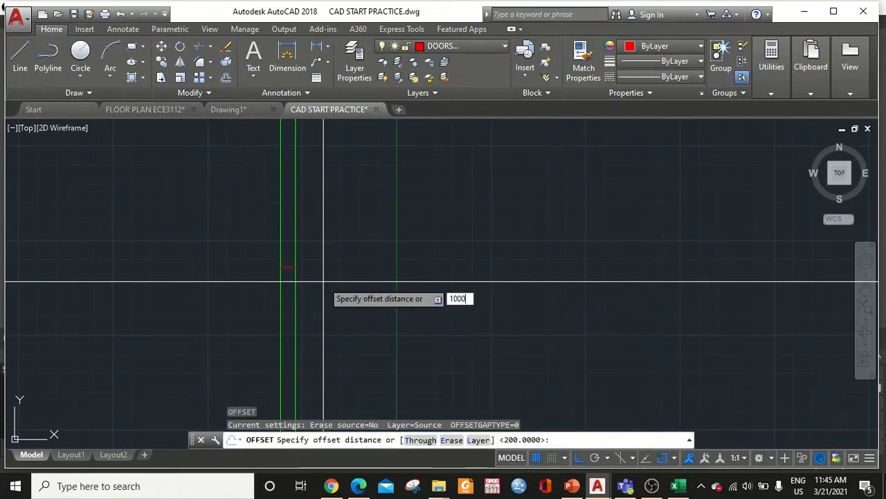
pyautogui.write('1000')
pyautogui.press('Return')
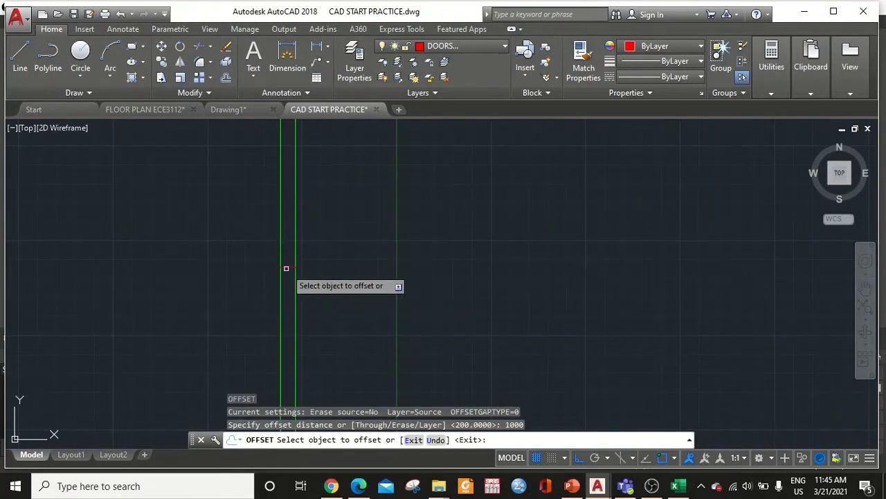
pyautogui.click(285, 268)
pyautogui.click(288, 268)
pyautogui.click(290, 267)
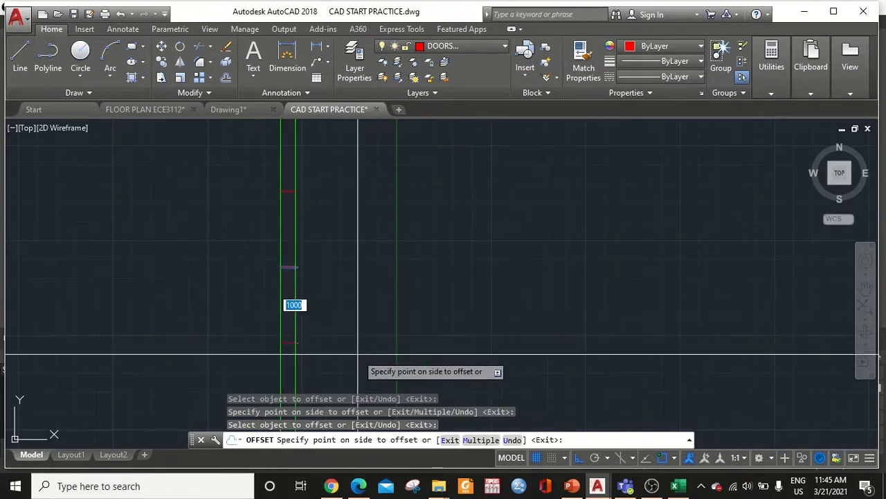
pyautogui.scroll(-3, 361, 352)
pyautogui.click(360, 352)
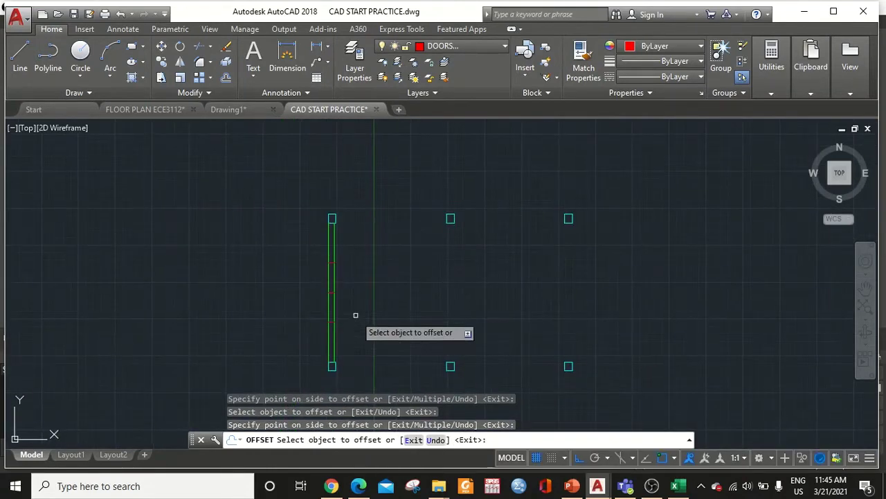
pyautogui.scroll(4, 355, 308)
pyautogui.moveTo(356, 313); pyautogui.dragTo(357, 315, button='middle')
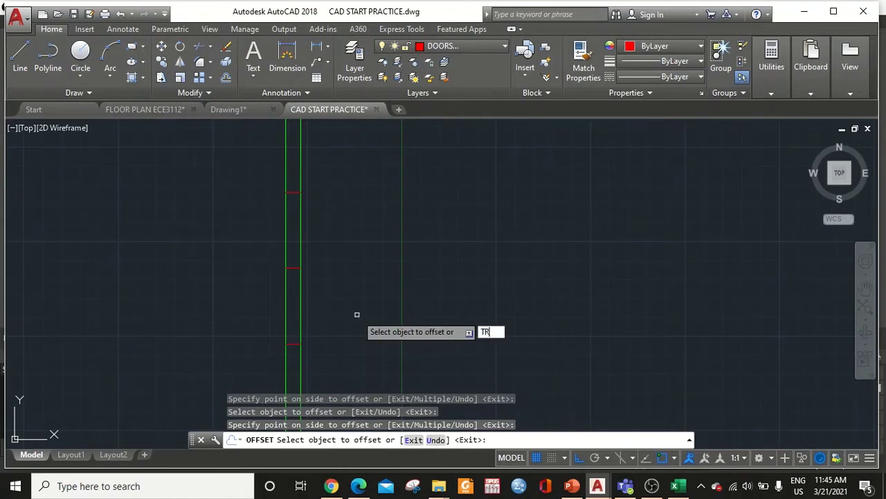
pyautogui.write('R')
pyautogui.press('Return')
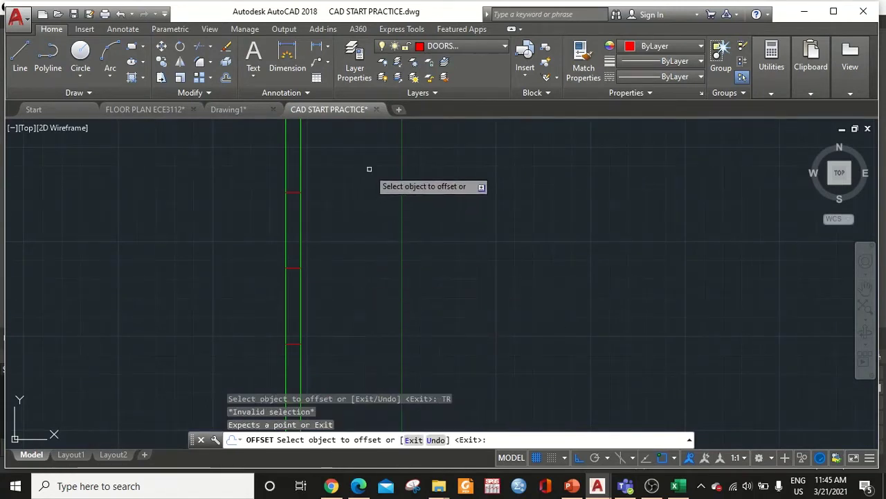
pyautogui.press('Escape')
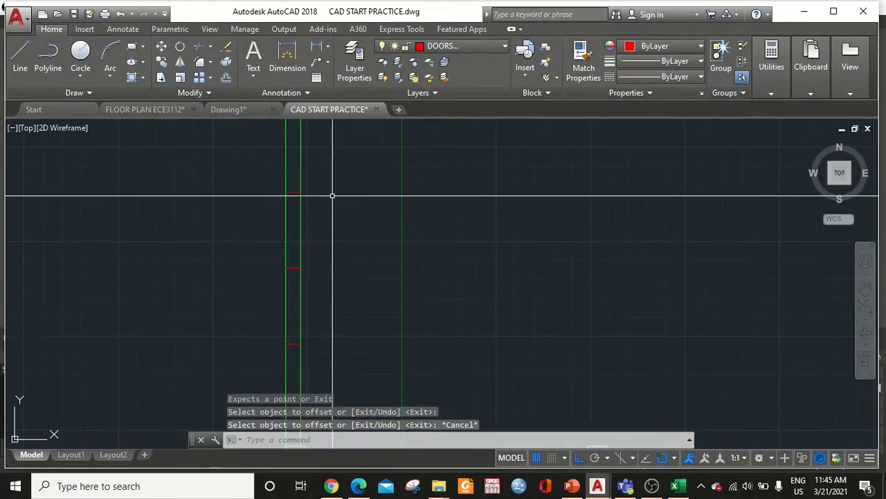
# Step: Trim the four wall pieces between the red lines, using them as cutting edges
pyautogui.press('Return')
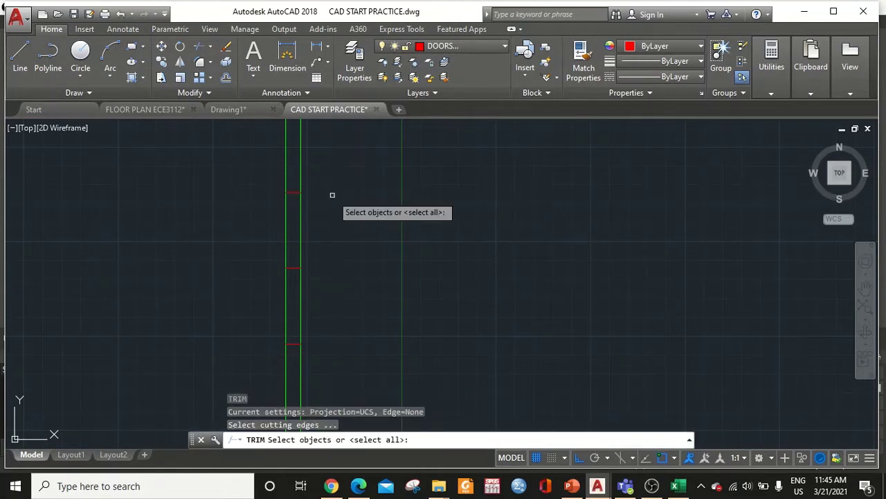
pyautogui.click(338, 183)
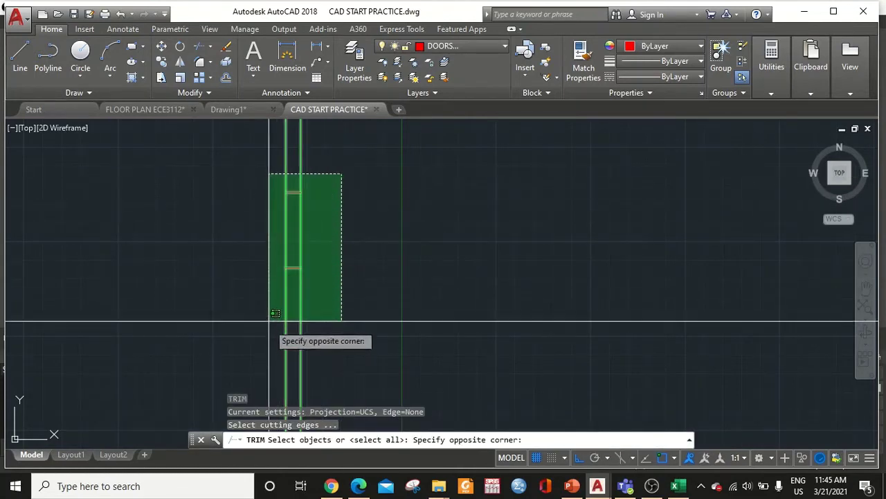
pyautogui.click(255, 359)
pyautogui.press('Return')
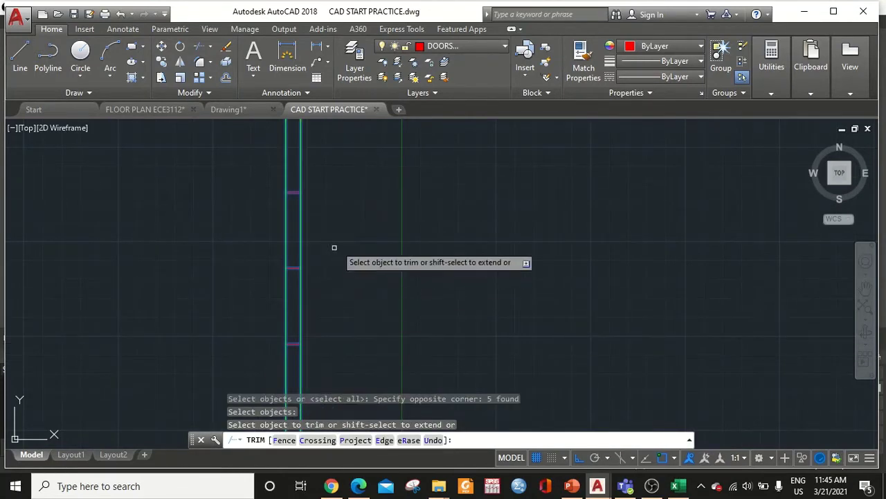
pyautogui.click(322, 228)
pyautogui.click(200, 227)
pyautogui.click(311, 294)
pyautogui.click(244, 297)
pyautogui.press('Escape')
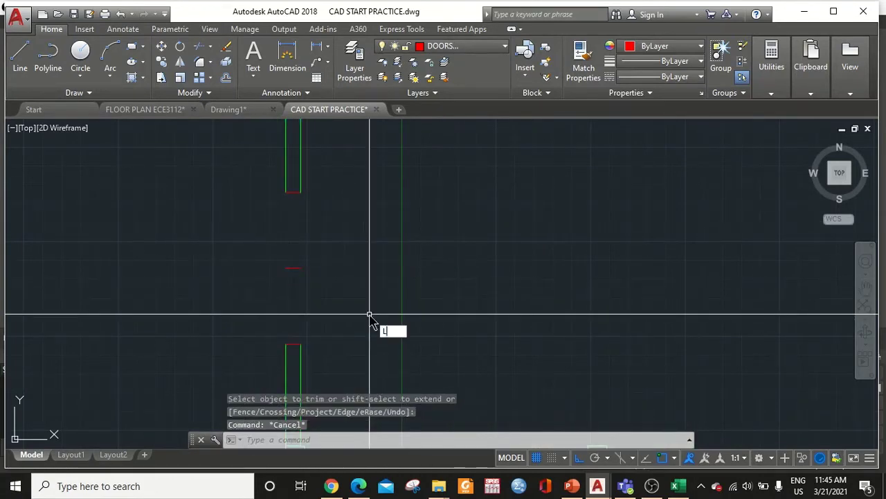
# Step: Draw a red line spanning the opening from its lower corner to its upper corner
pyautogui.press('Return')
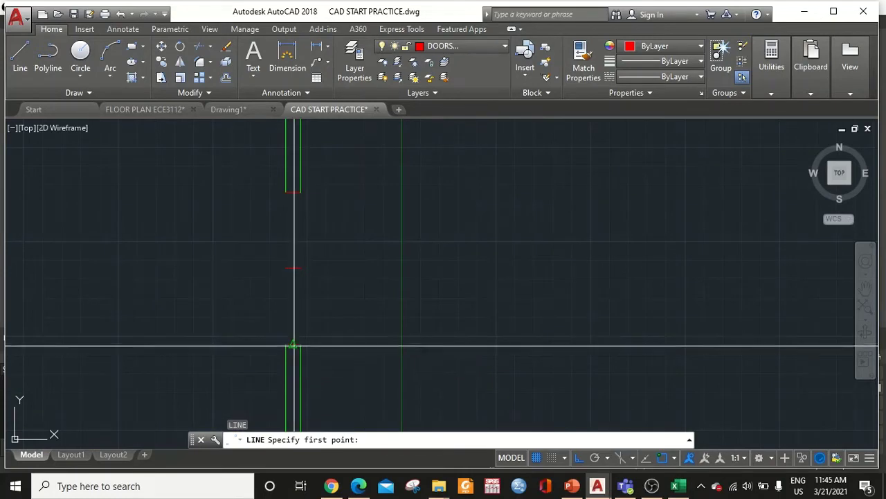
pyautogui.click(293, 345)
pyautogui.click(293, 192)
pyautogui.press('Escape')
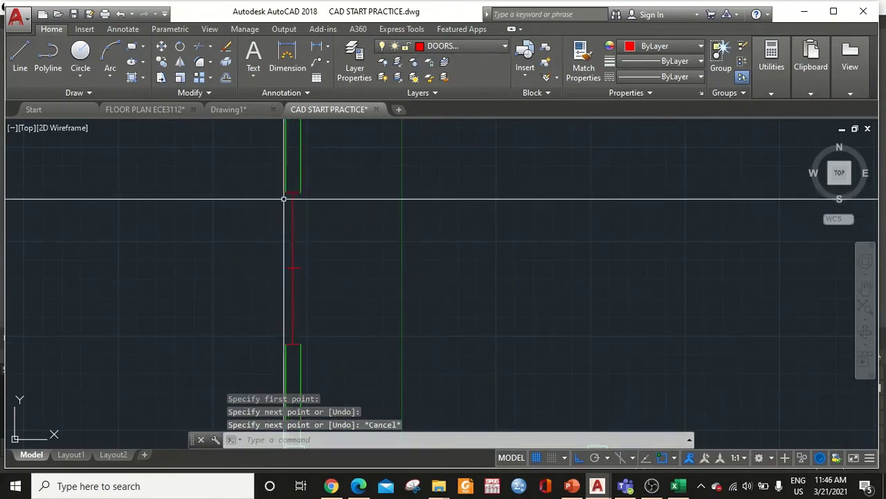
# Step: Add further red lines from the opening's top and bottom to complete the panes
pyautogui.press('Return')
pyautogui.click(285, 191)
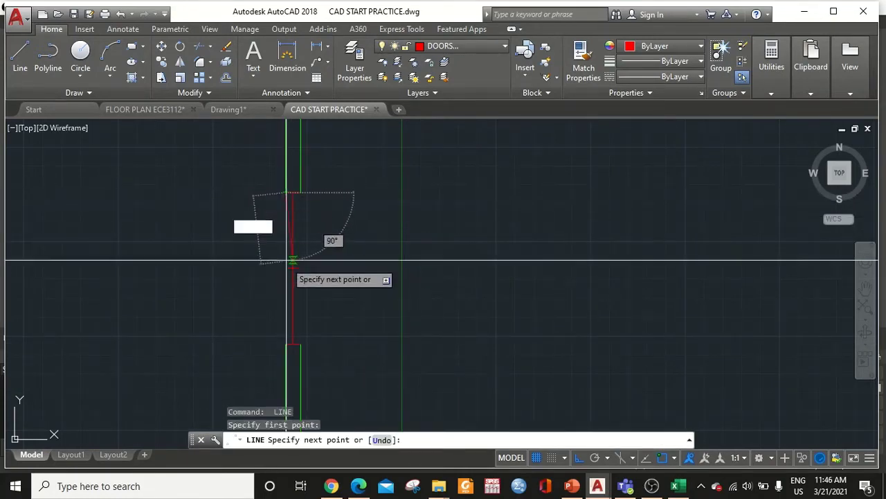
pyautogui.click(285, 267)
pyautogui.press('Return')
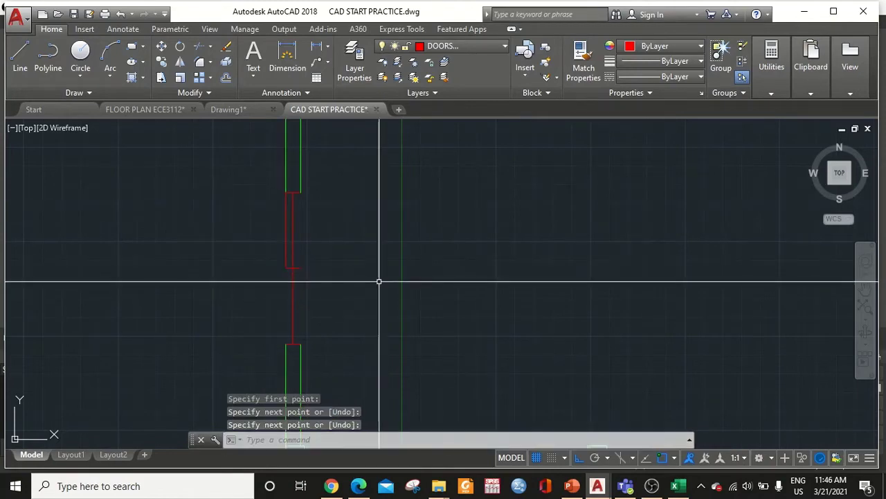
pyautogui.press('Return')
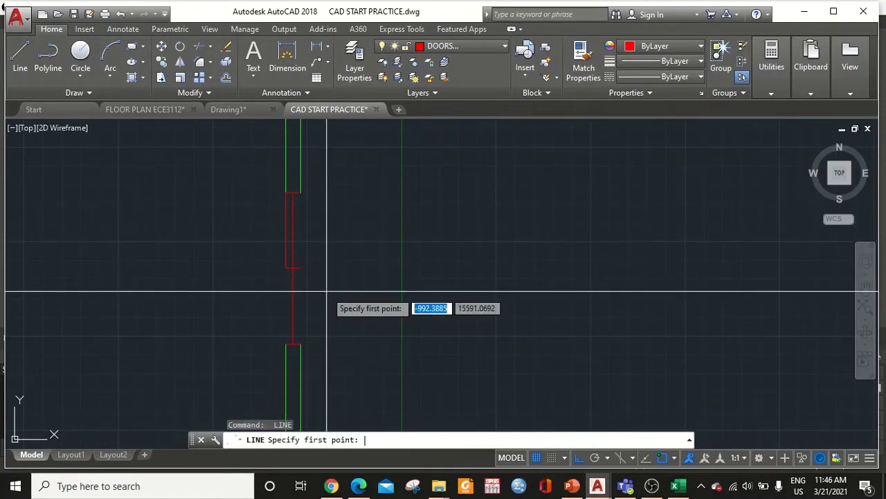
pyautogui.click(299, 343)
pyautogui.scroll(-2, 389, 341)
pyautogui.press('Escape')
pyautogui.moveTo(388, 341); pyautogui.dragTo(382, 326, button='middle')
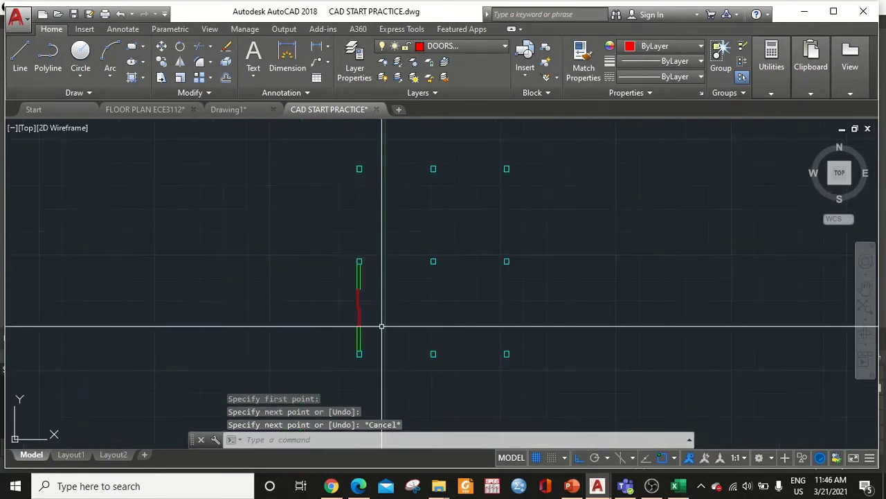
# Step: Copy the wall-and-window strip to two neighbouring wall positions on the grid
pyautogui.click(430, 273)
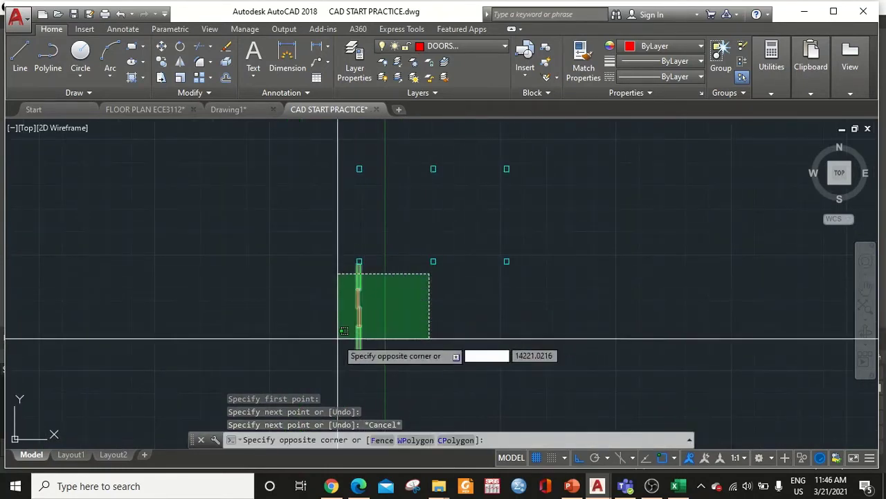
pyautogui.click(338, 339)
pyautogui.write('CO')
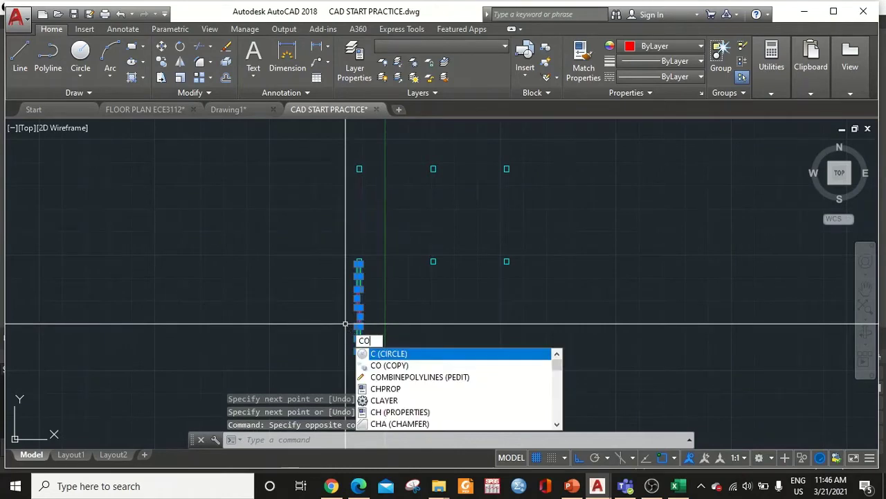
pyautogui.press('Return')
pyautogui.scroll(6, 360, 356)
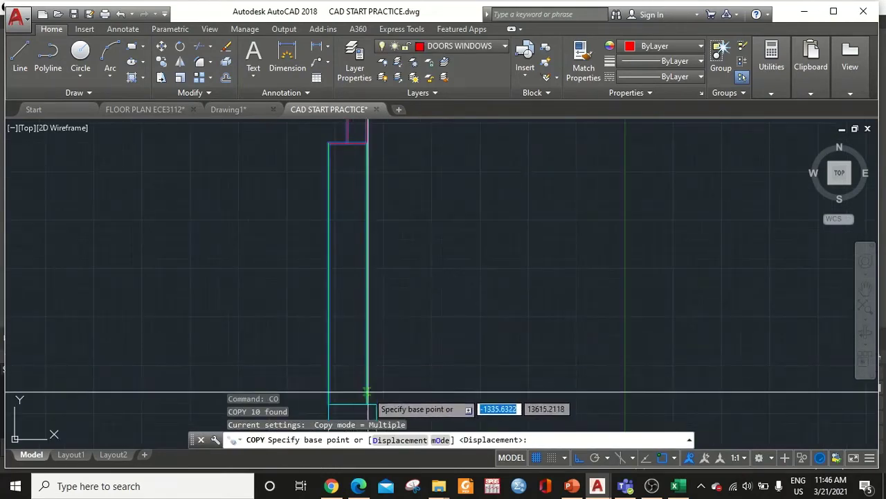
pyautogui.click(373, 408)
pyautogui.scroll(-3, 388, 388)
pyautogui.moveTo(388, 387); pyautogui.dragTo(116, 284, button='middle')
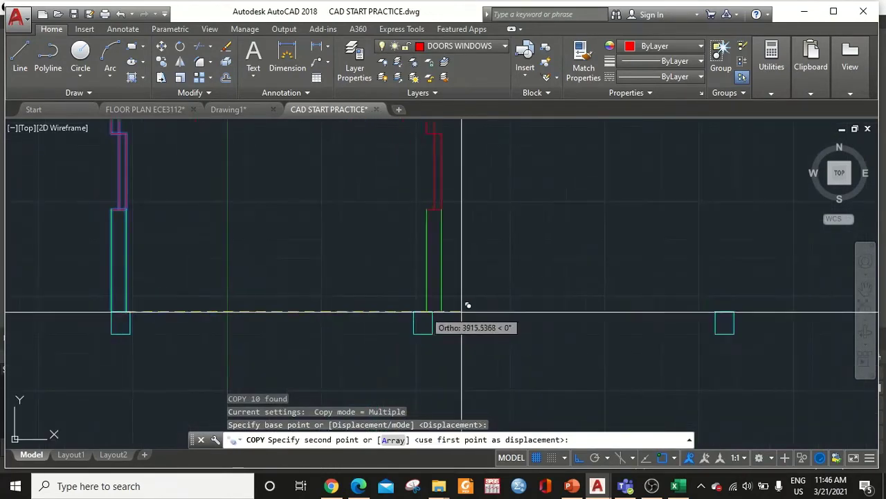
pyautogui.click(738, 306)
pyautogui.scroll(-2, 739, 305)
pyautogui.moveTo(747, 335); pyautogui.dragTo(603, 253, button='middle')
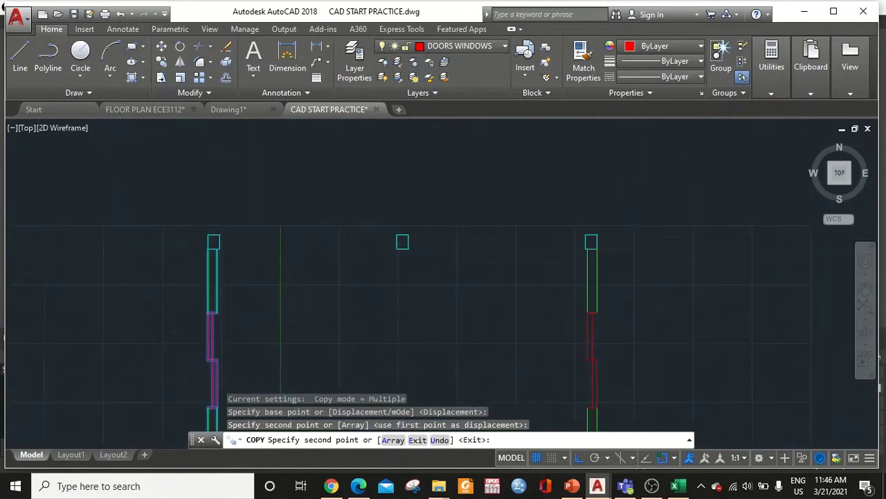
pyautogui.click(602, 222)
pyautogui.scroll(-3, 602, 229)
pyautogui.scroll(4, 526, 257)
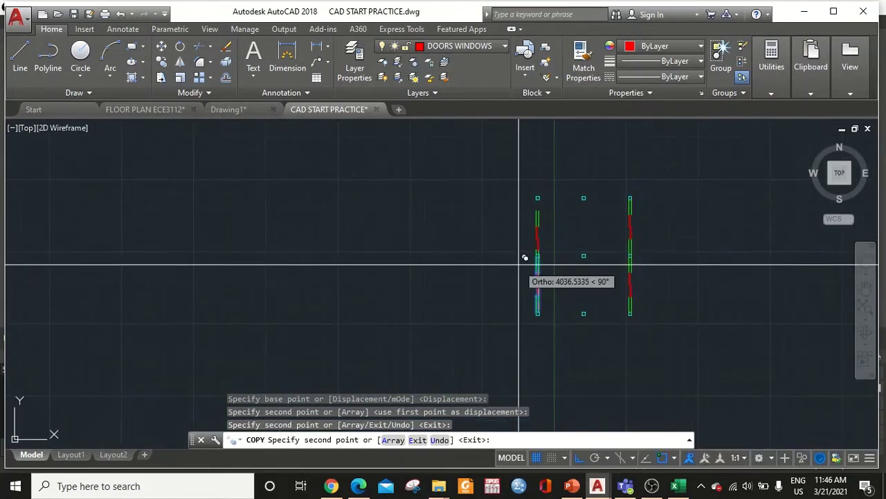
pyautogui.press('Escape')
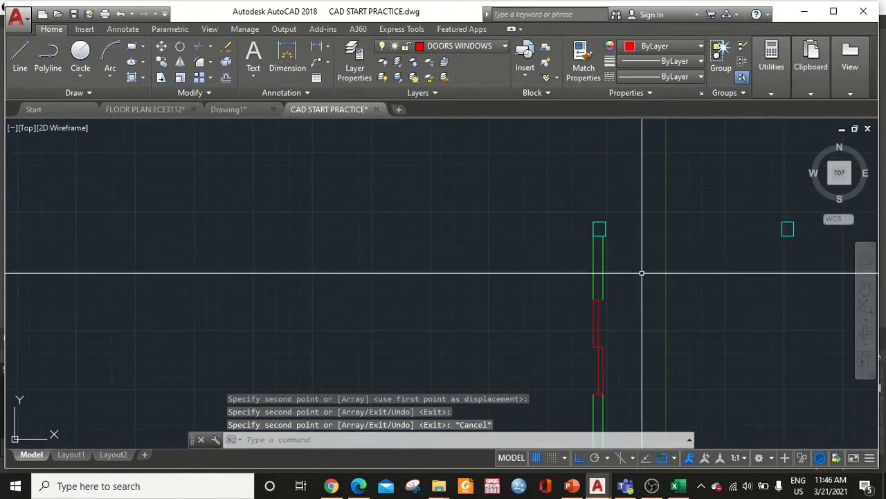
# Step: Copy another wall-and-window strip from its column onto the next column line
pyautogui.scroll(-2, 639, 273)
pyautogui.click(639, 273)
pyautogui.click(561, 377)
pyautogui.write('co')
pyautogui.press('Return')
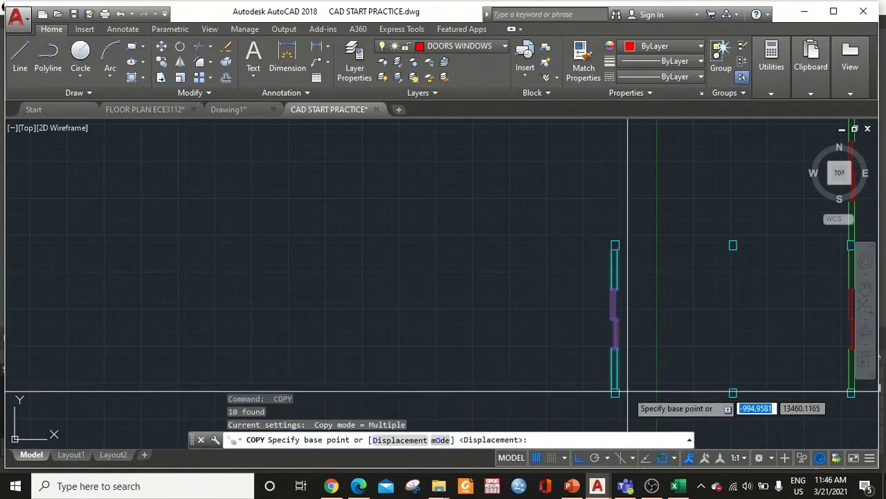
pyautogui.scroll(3, 623, 401)
pyautogui.click(588, 386)
pyautogui.scroll(-2, 594, 379)
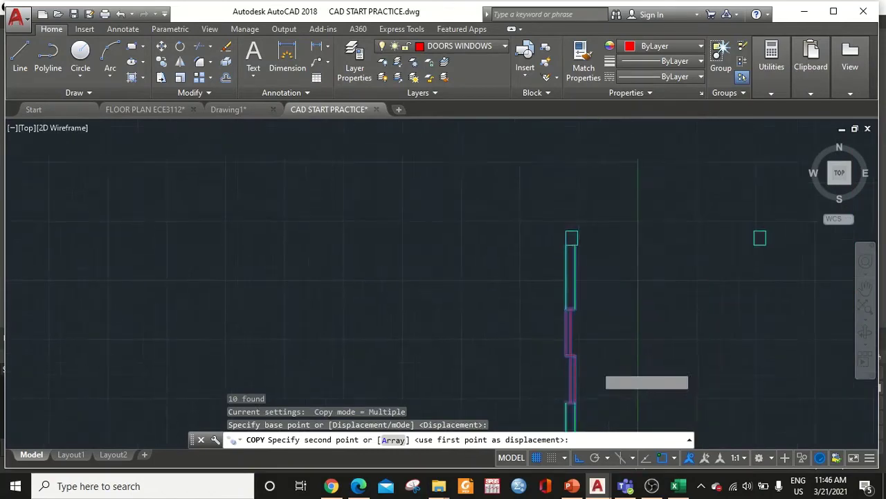
pyautogui.click(574, 224)
pyautogui.press('Escape')
pyautogui.scroll(1, 574, 224)
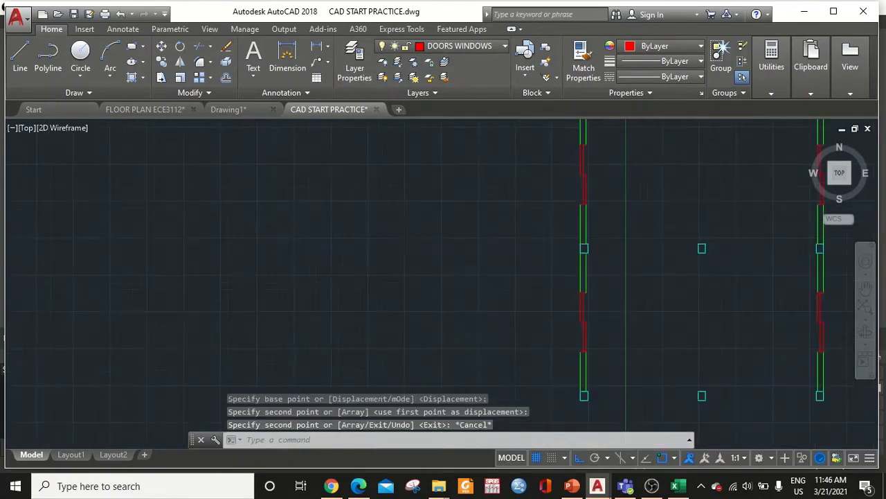
pyautogui.scroll(-4, 475, 246)
pyautogui.scroll(5, 474, 293)
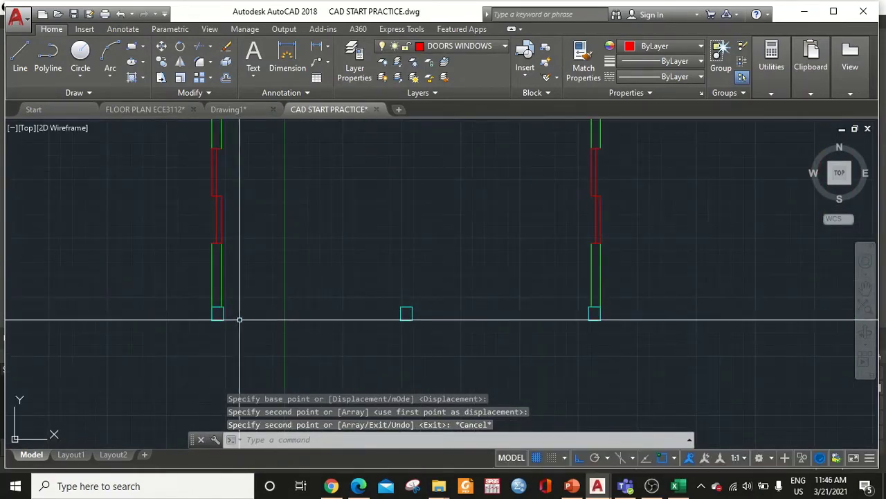
# Step: Cancel the started line and make WALL the current layer
pyautogui.press('l')
pyautogui.press('Return')
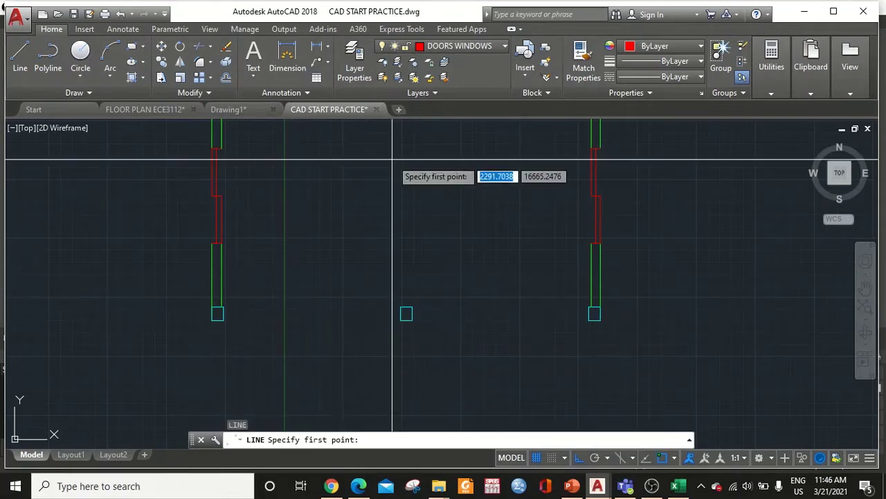
pyautogui.press('Escape')
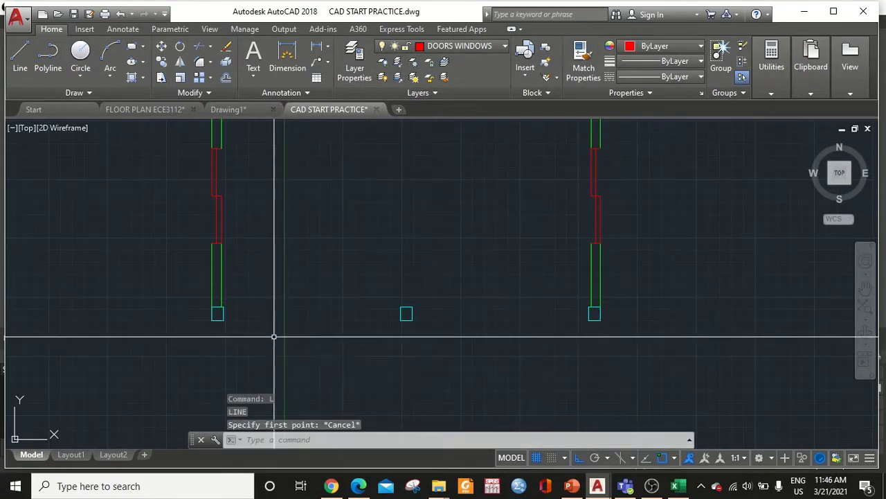
pyautogui.click(483, 49)
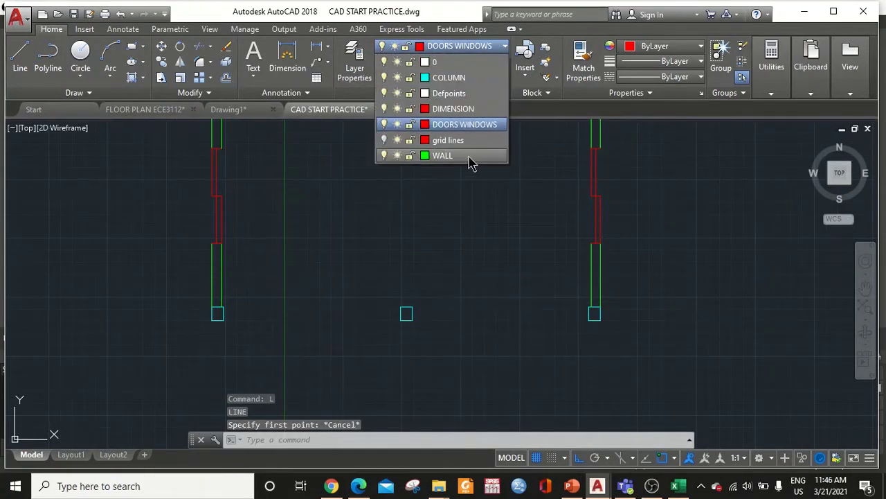
pyautogui.click(468, 157)
# Step: Draw a horizontal wall line from the middle column to the bottom-left column
pyautogui.press('l')
pyautogui.press('Return')
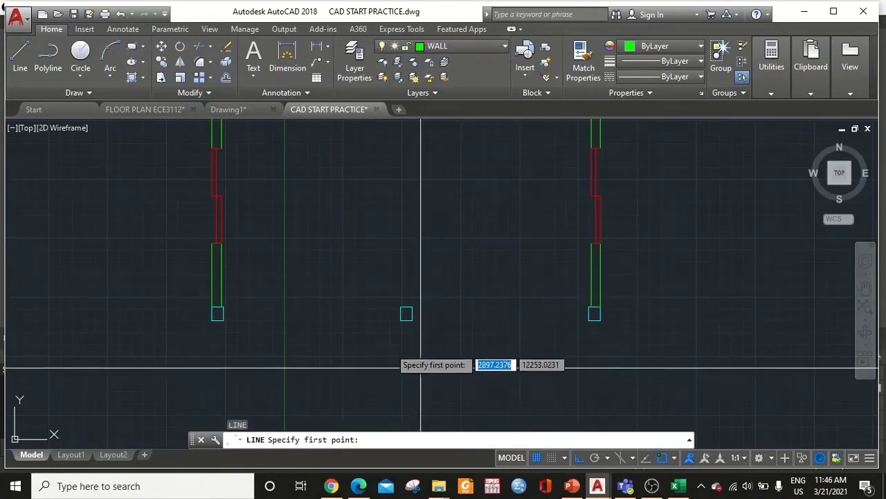
pyautogui.click(400, 319)
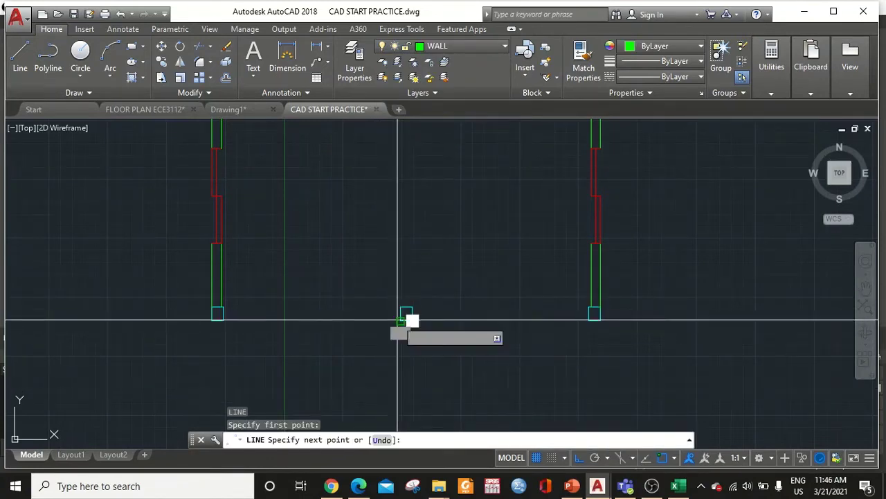
pyautogui.click(223, 320)
pyautogui.press('Escape')
# Step: Offset the new bottom wall line 200 units upward
pyautogui.press('o')
pyautogui.press('Return')
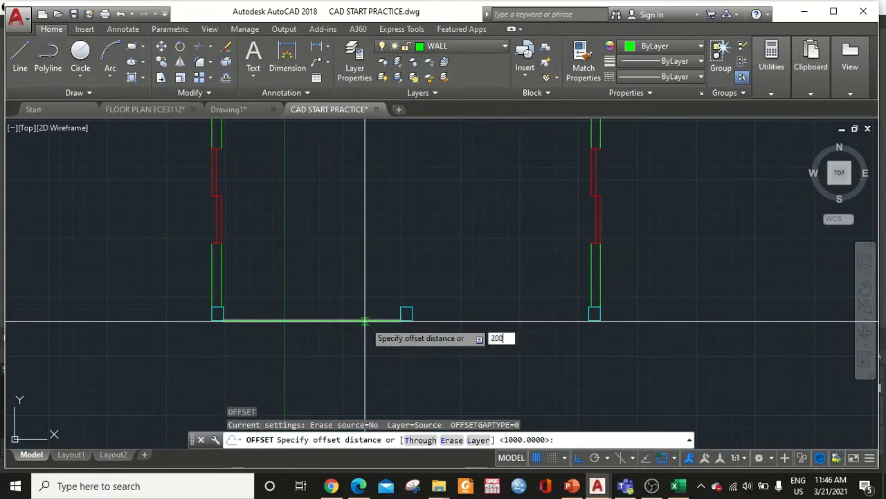
pyautogui.write('200')
pyautogui.press('Return')
pyautogui.click(365, 320)
pyautogui.click(343, 256)
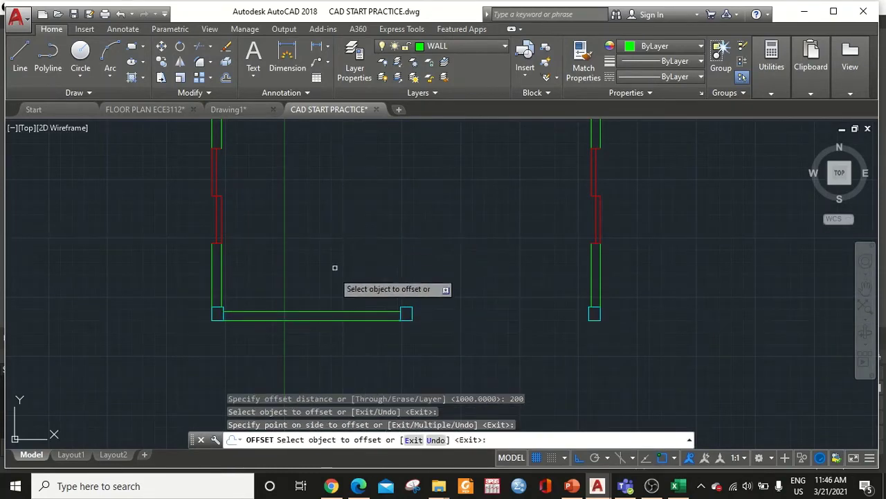
pyautogui.press('Escape')
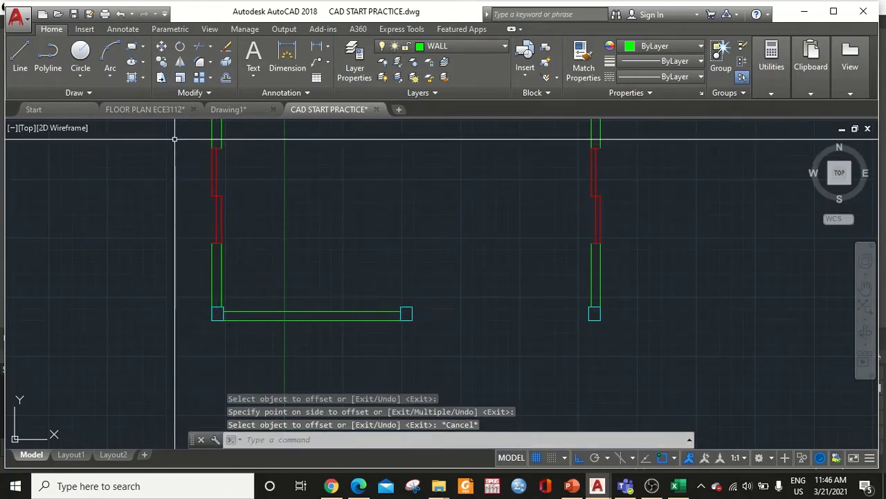
pyautogui.press('Escape')
# Step: Copy the left wall's window lines to empty space beside the walls
pyautogui.write('CO')
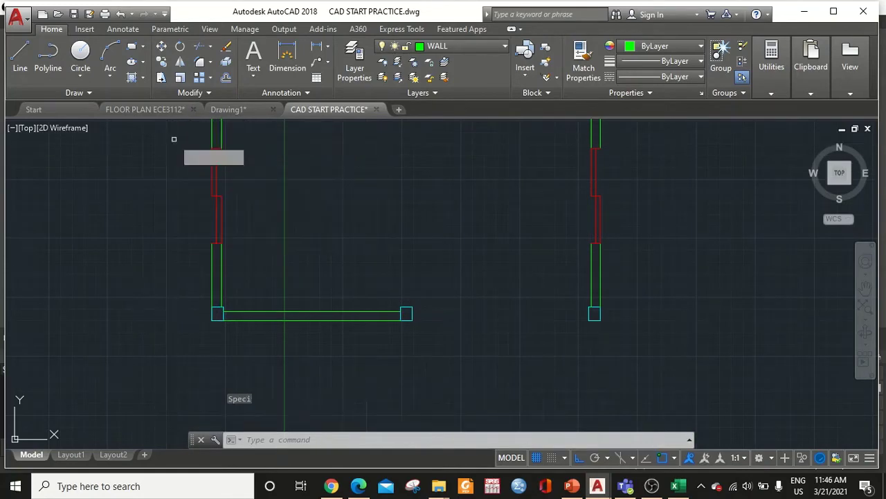
pyautogui.press('Return')
pyautogui.click(174, 141)
pyautogui.click(253, 255)
pyautogui.press('Return')
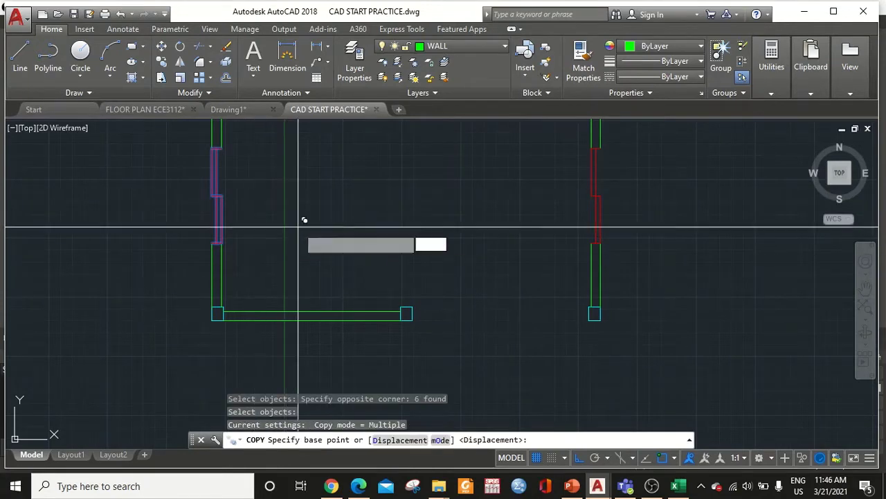
pyautogui.click(244, 232)
pyautogui.moveTo(144, 232); pyautogui.dragTo(435, 249, button='middle')
pyautogui.scroll(1, 405, 249)
pyautogui.click(405, 250)
pyautogui.press('Escape')
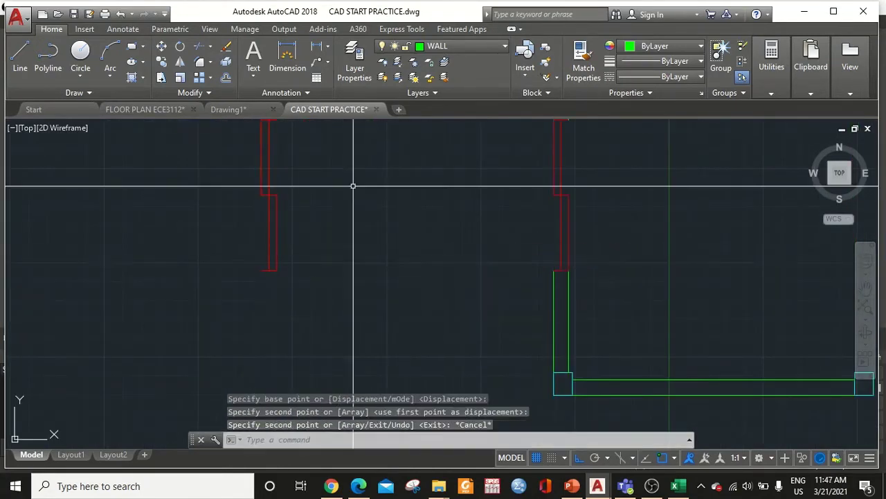
pyautogui.moveTo(353, 186); pyautogui.dragTo(323, 160, button='middle')
pyautogui.scroll(-1, 334, 199)
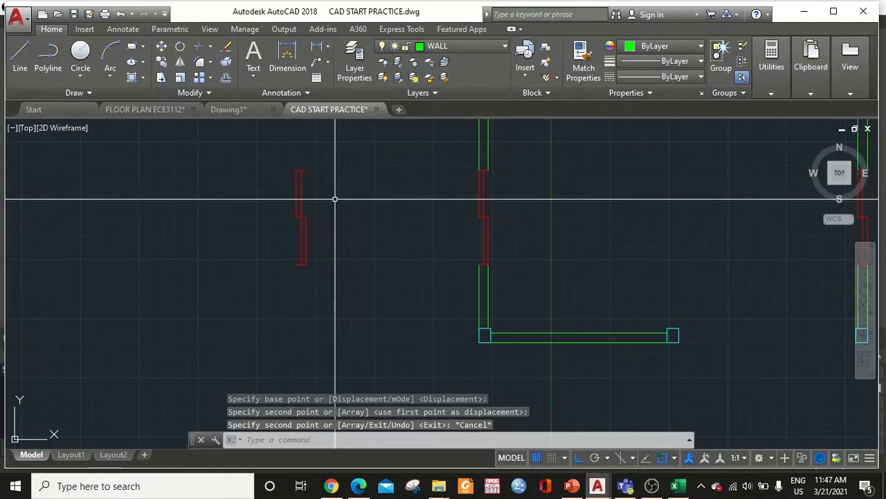
# Step: Rotate the copied window 90° so it lies horizontal
pyautogui.write('RO')
pyautogui.press('Return')
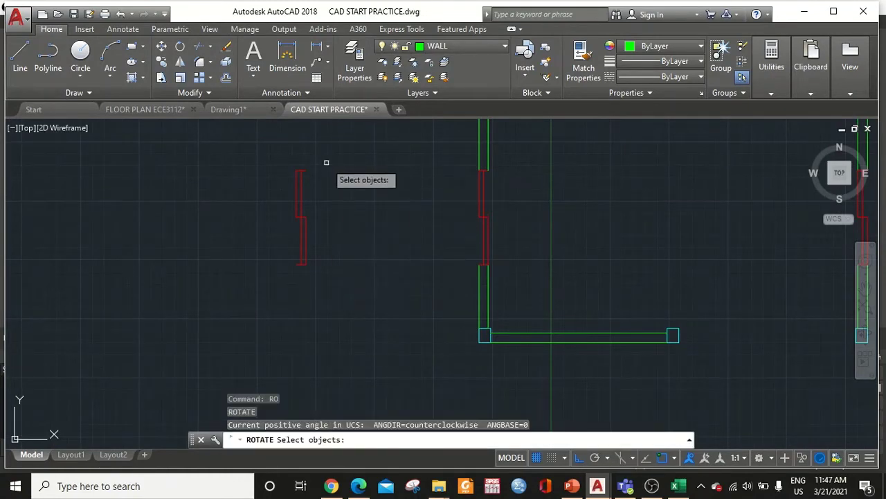
pyautogui.click(326, 145)
pyautogui.click(272, 261)
pyautogui.press('Return')
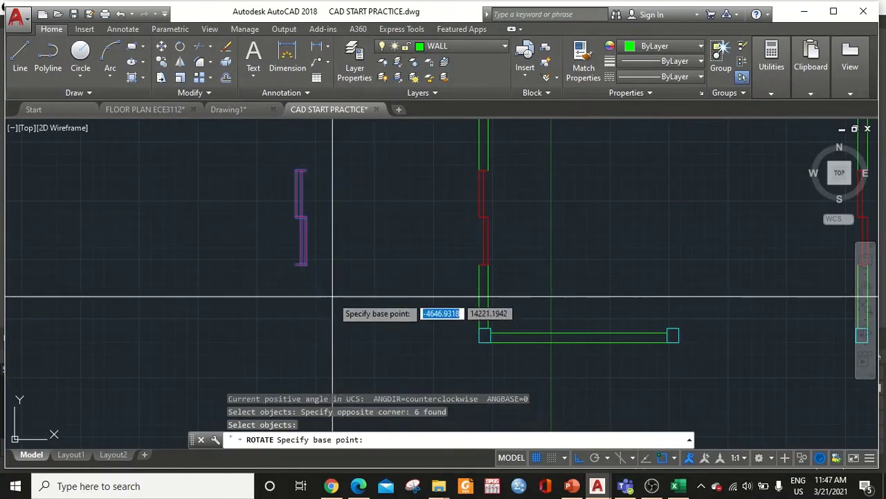
pyautogui.click(332, 295)
pyautogui.press('Return')
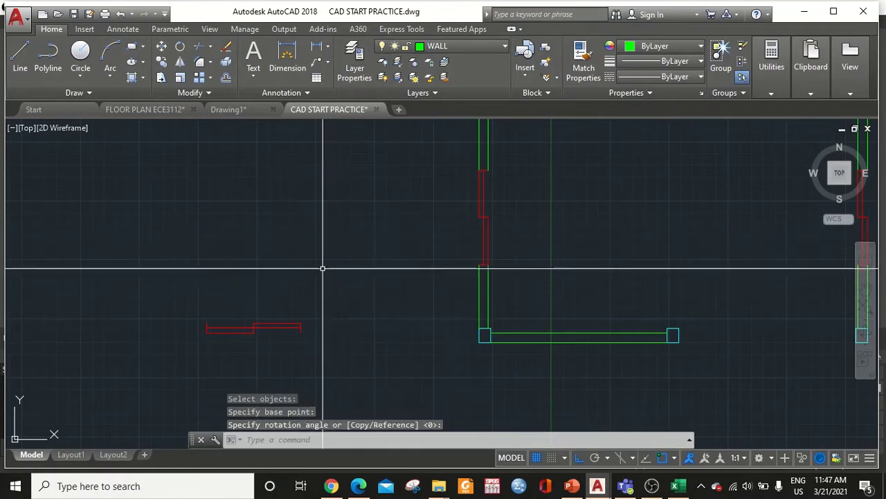
pyautogui.press('Escape')
pyautogui.click(181, 305)
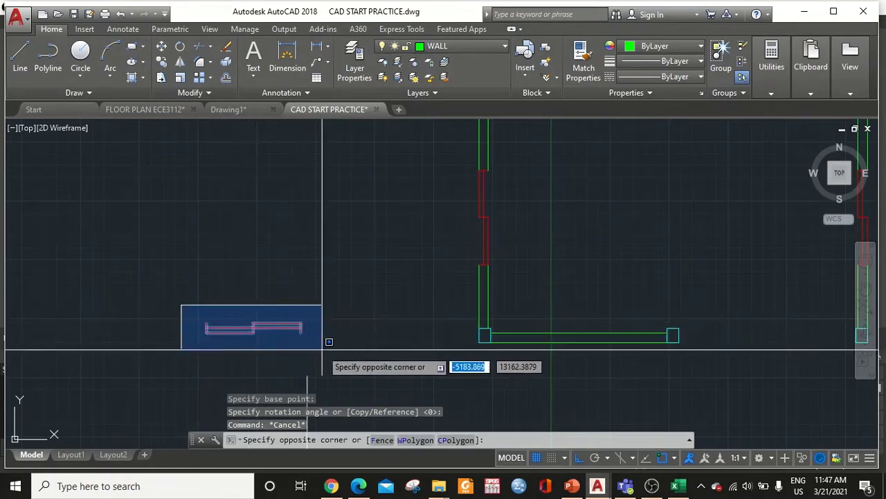
pyautogui.press('Escape')
# Step: Move the rotated window into the bottom double wall between the columns
pyautogui.write('m')
pyautogui.press('Return')
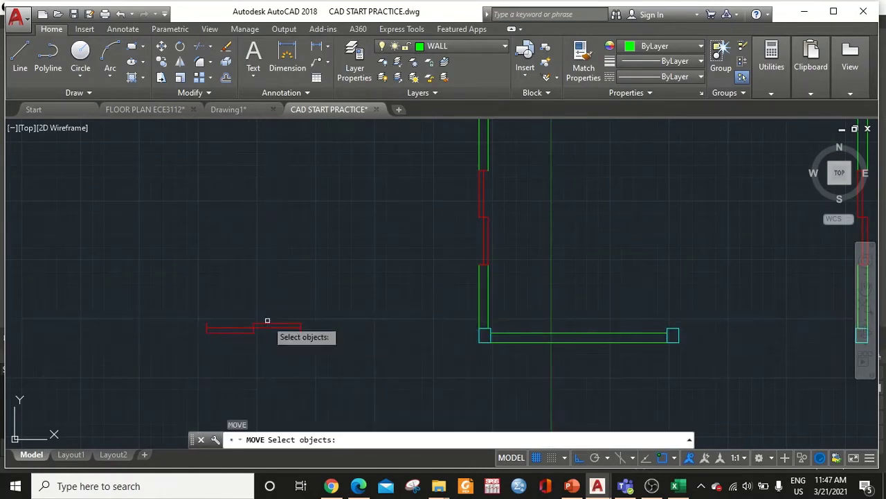
pyautogui.click(196, 299)
pyautogui.click(330, 362)
pyautogui.press('Return')
pyautogui.scroll(4, 270, 336)
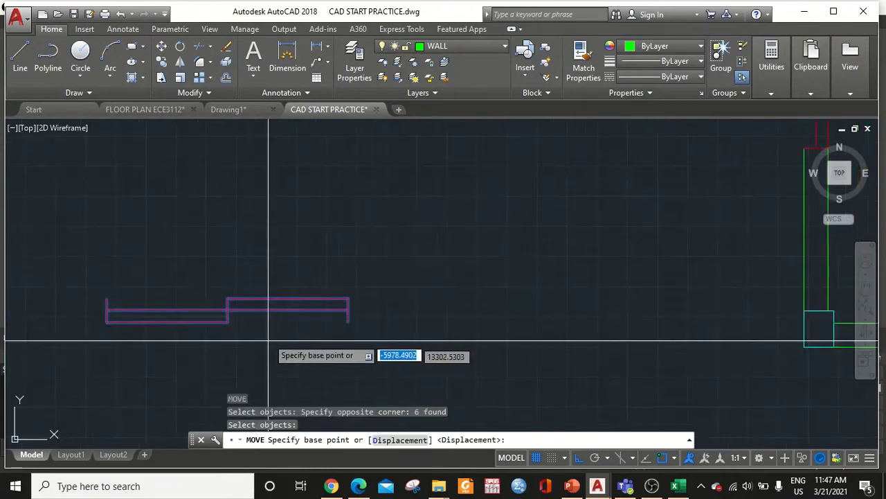
pyautogui.click(227, 299)
pyautogui.scroll(-3, 257, 302)
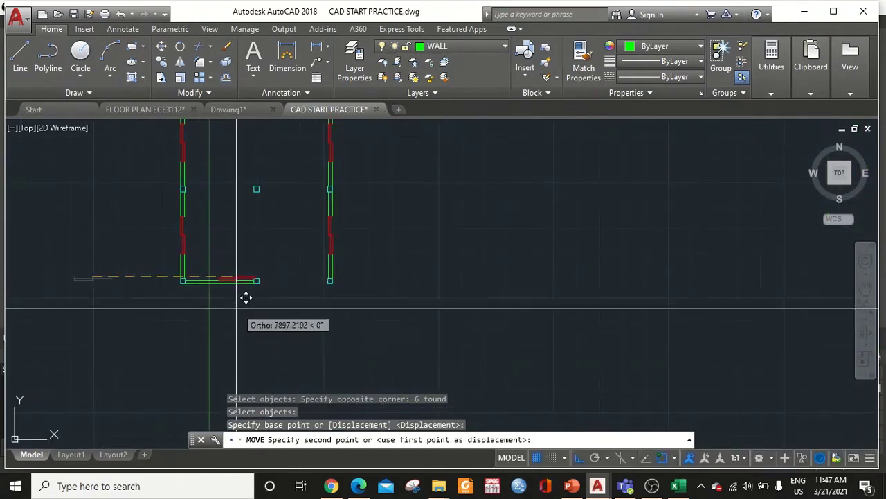
pyautogui.scroll(3, 246, 297)
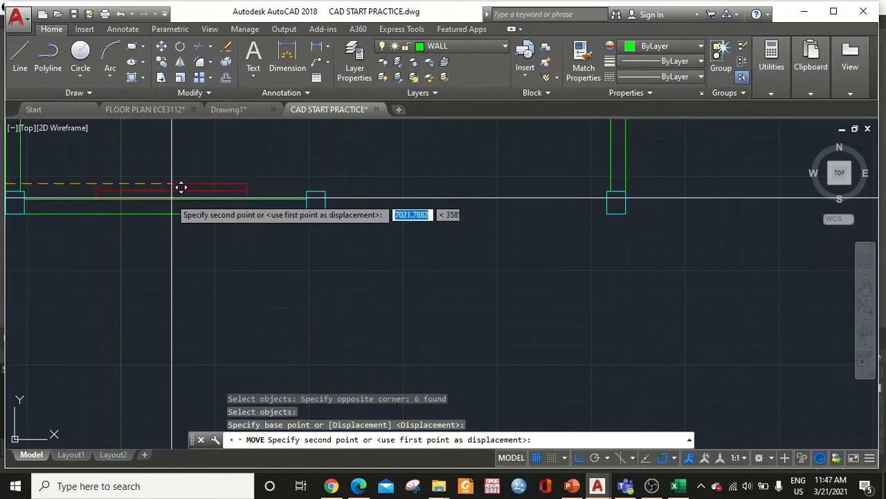
pyautogui.press('Escape')
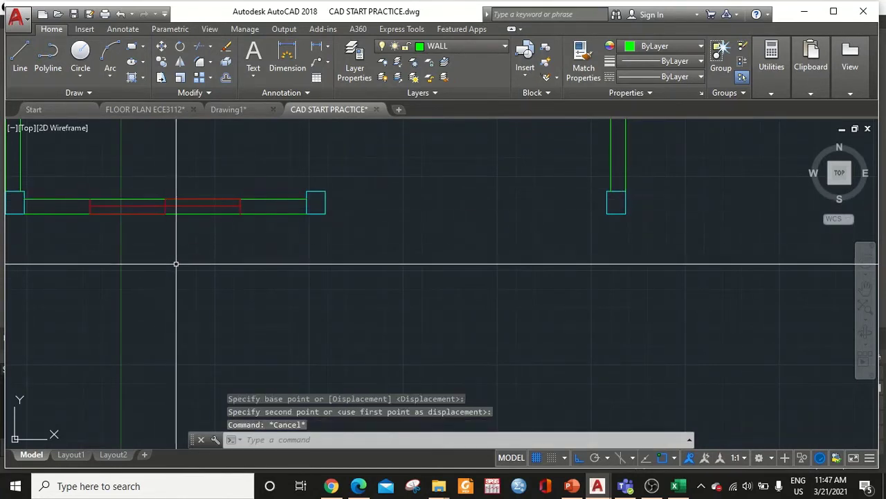
# Step: Trim the green wall line between the two red window lines, leaving the window in the opening
pyautogui.write('TR')
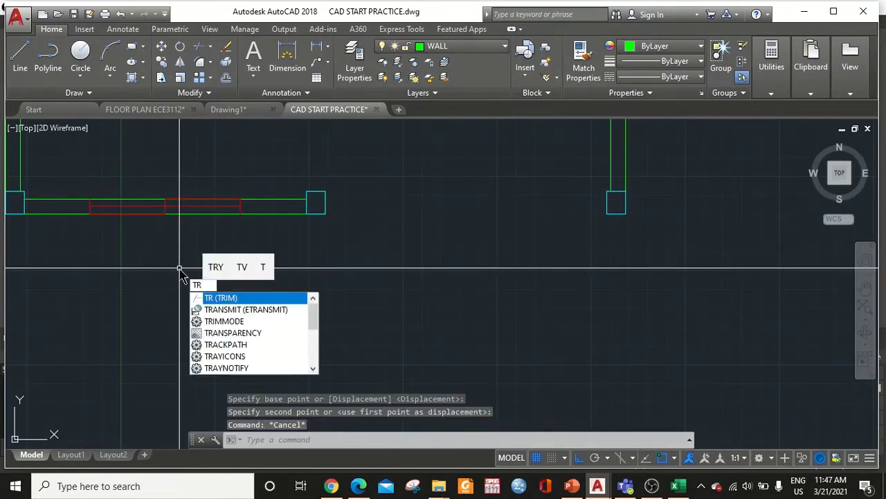
pyautogui.press('Return')
pyautogui.click(223, 178)
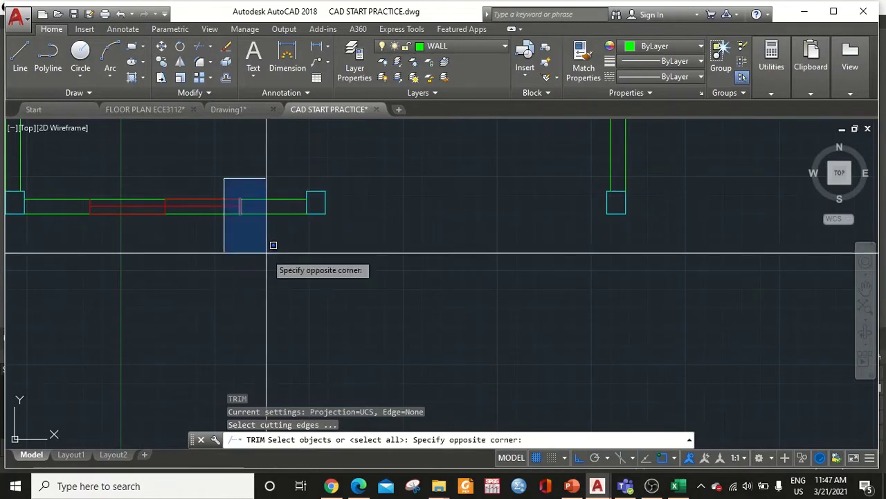
pyautogui.click(273, 244)
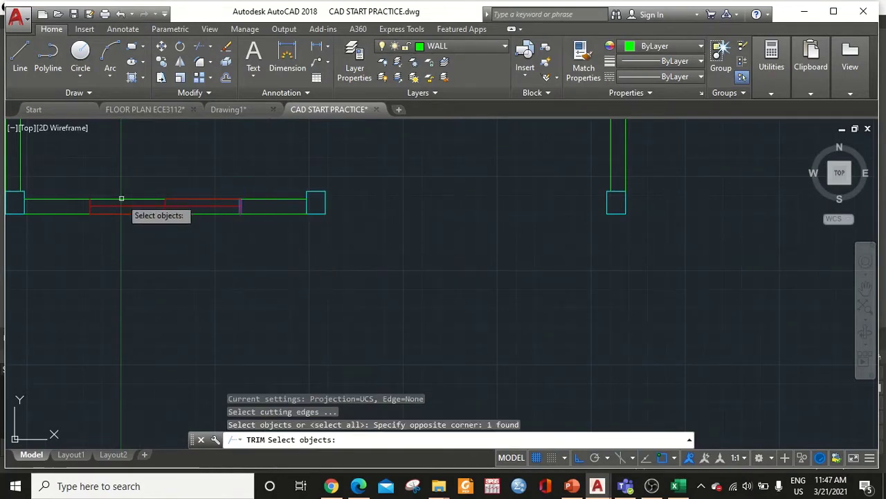
pyautogui.click(123, 196)
pyautogui.click(99, 229)
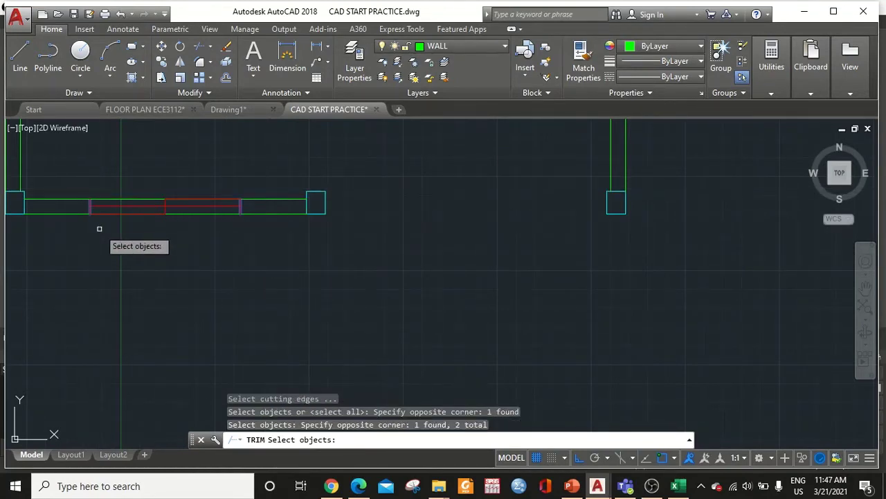
pyautogui.press('Return')
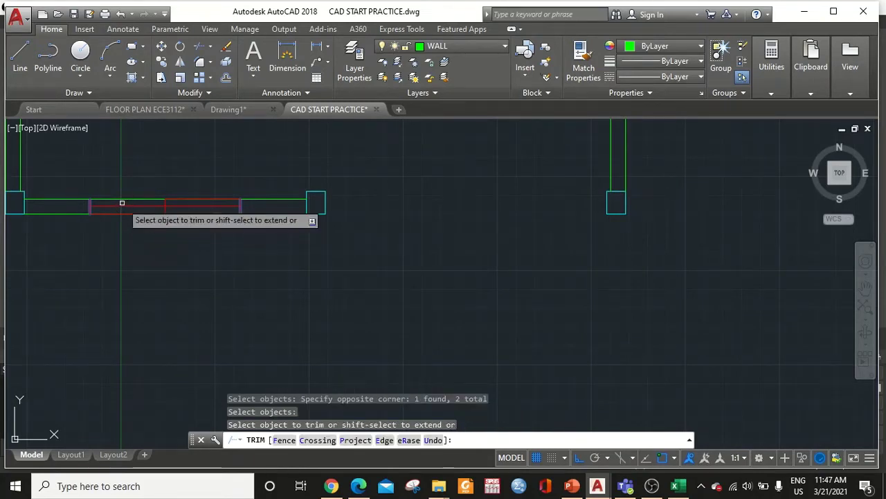
pyautogui.click(123, 199)
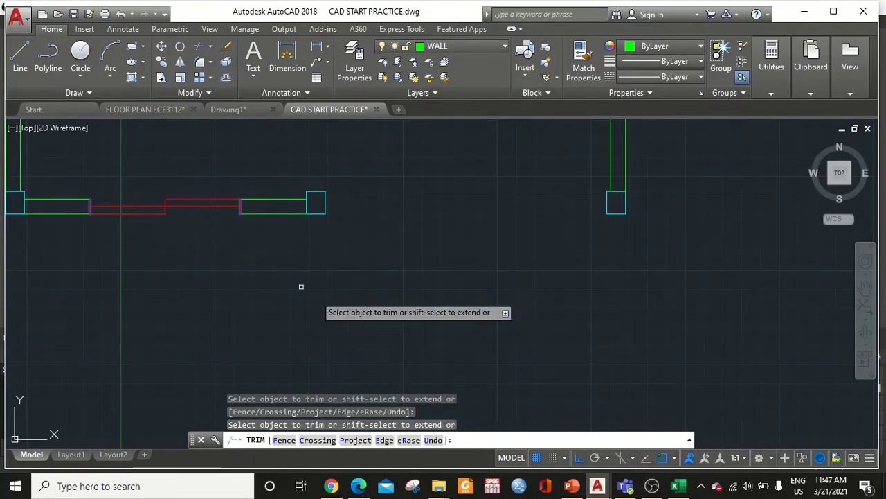
pyautogui.press('Escape')
pyautogui.scroll(-6, 376, 324)
pyautogui.moveTo(365, 268); pyautogui.dragTo(372, 334, button='middle')
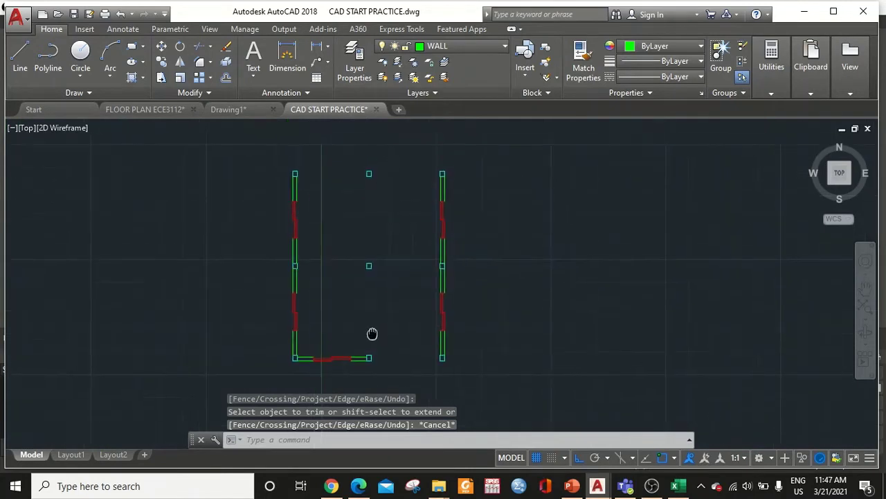
pyautogui.scroll(2, 387, 228)
pyautogui.moveTo(383, 267); pyautogui.dragTo(333, 178, button='middle')
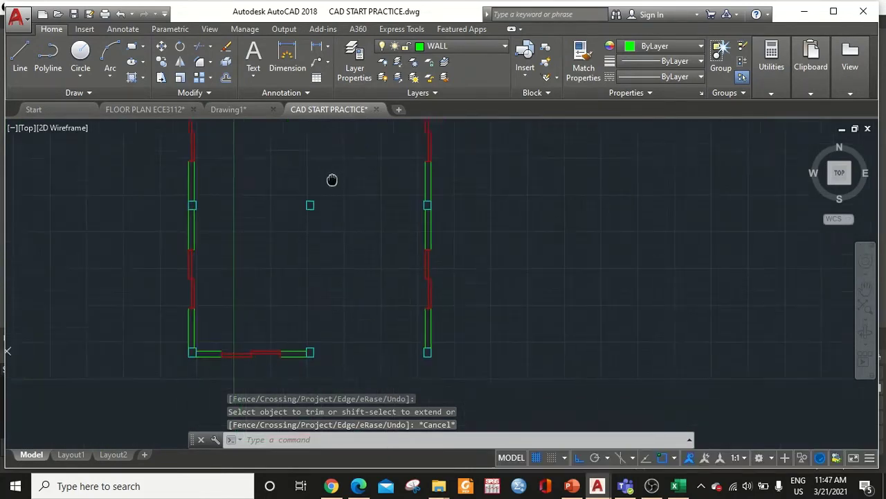
pyautogui.scroll(-2, 344, 284)
pyautogui.scroll(4, 340, 285)
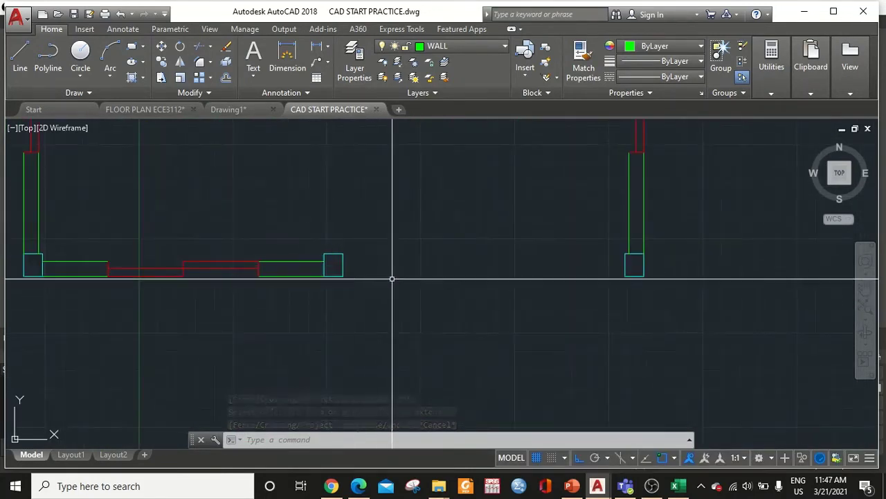
pyautogui.moveTo(392, 277); pyautogui.dragTo(301, 303, button='middle')
# Step: Start a wall line at the column corner with 400 and 200 segments, then abandon it
pyautogui.write('l')
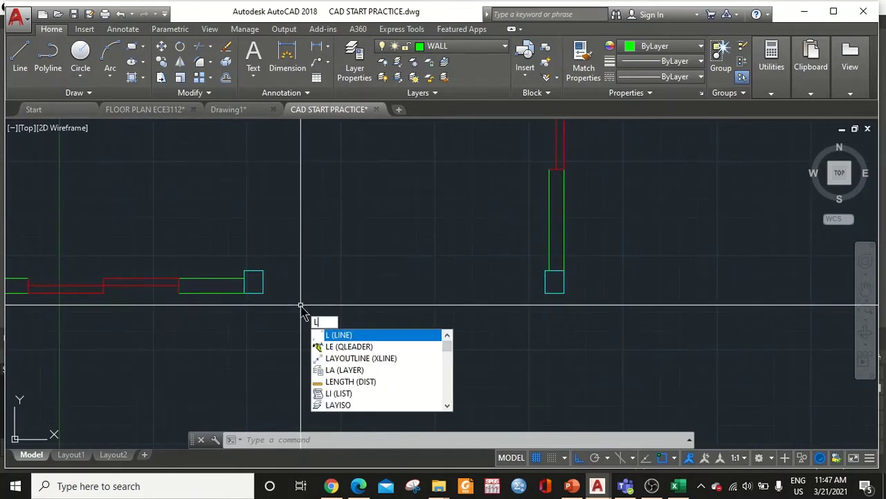
pyautogui.press('Return')
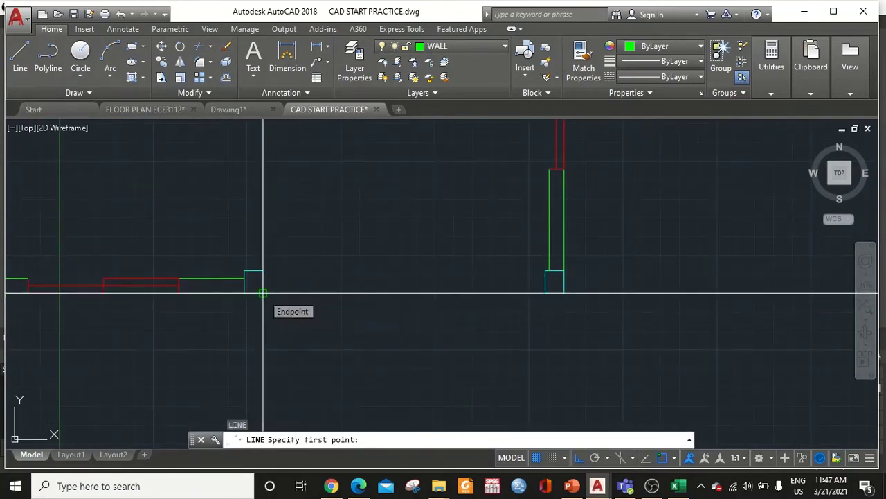
pyautogui.click(263, 293)
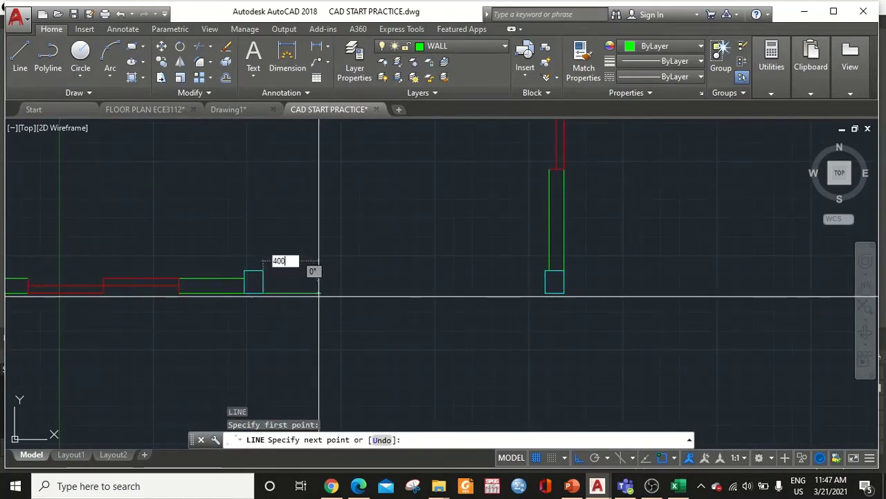
pyautogui.press('Return')
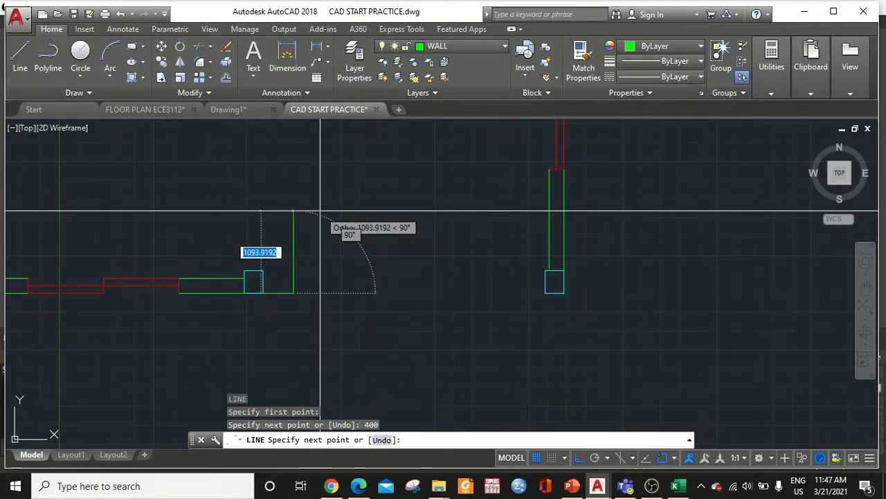
pyautogui.write('200')
pyautogui.press('Return')
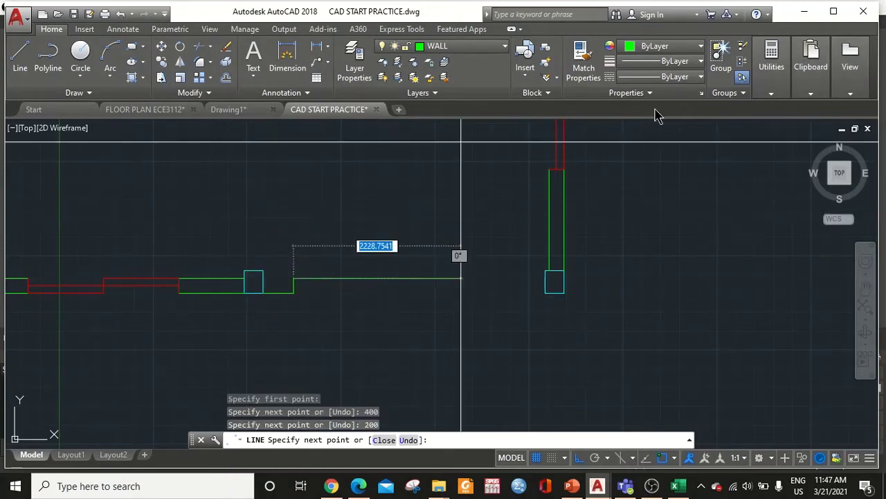
pyautogui.scroll(2, 269, 291)
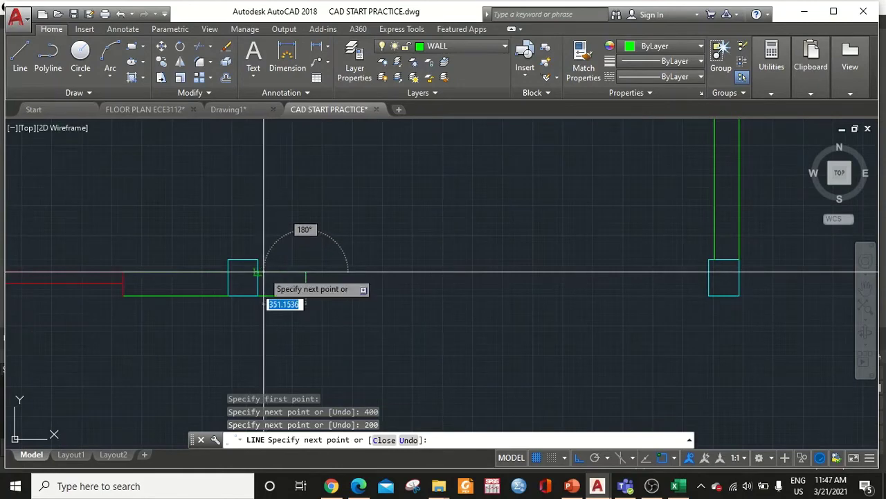
pyautogui.press('Escape')
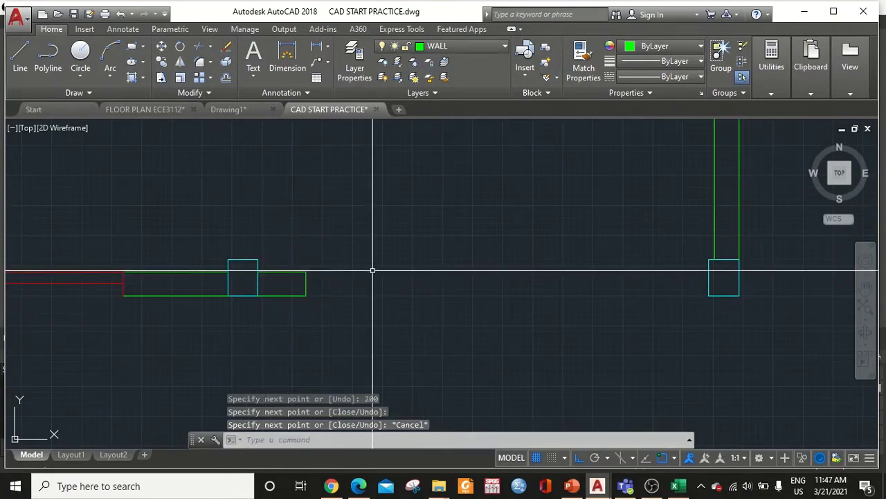
# Step: Draw the wall lines: 1000 right, 200 up, across to the next column, plus the closing line
pyautogui.write('l')
pyautogui.press('Return')
pyautogui.click(305, 296)
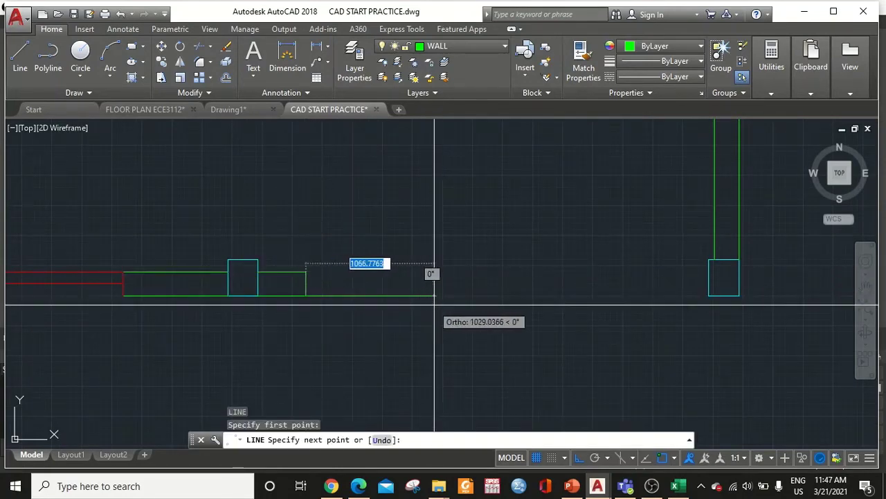
pyautogui.press('Return')
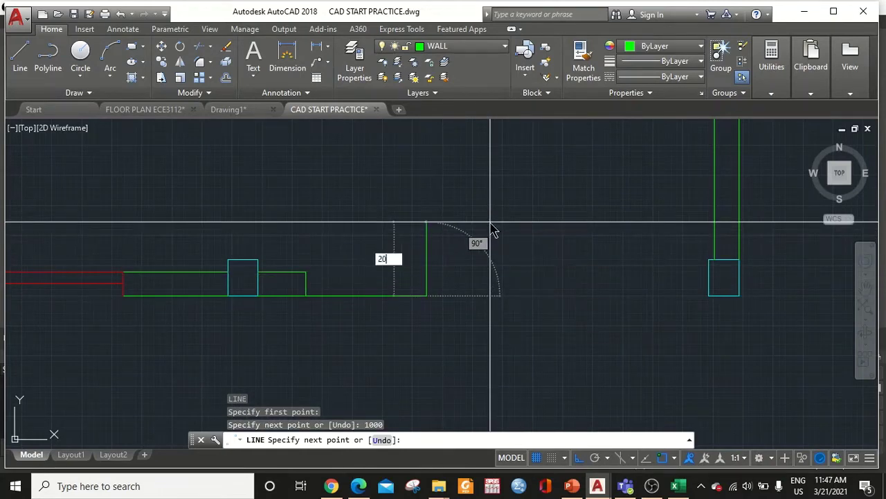
pyautogui.press('Return')
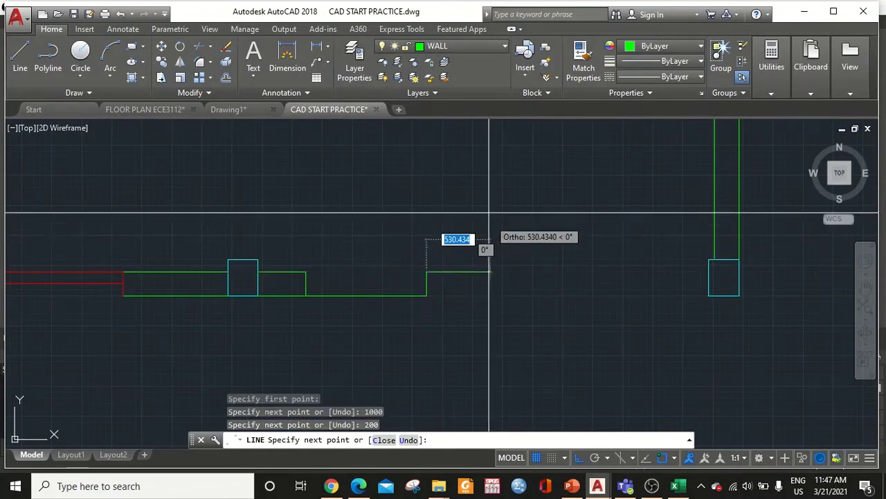
pyautogui.click(709, 272)
pyautogui.press('Return')
pyautogui.press('Return')
pyautogui.click(426, 296)
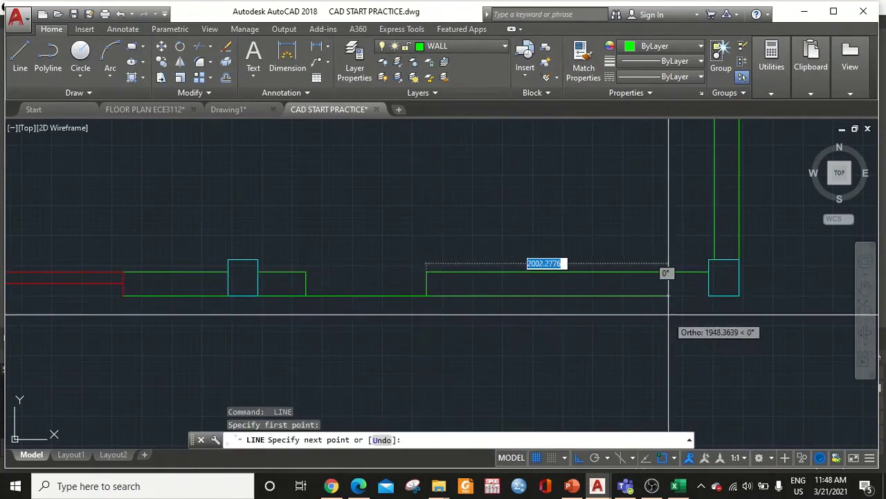
pyautogui.click(708, 272)
pyautogui.press('Escape')
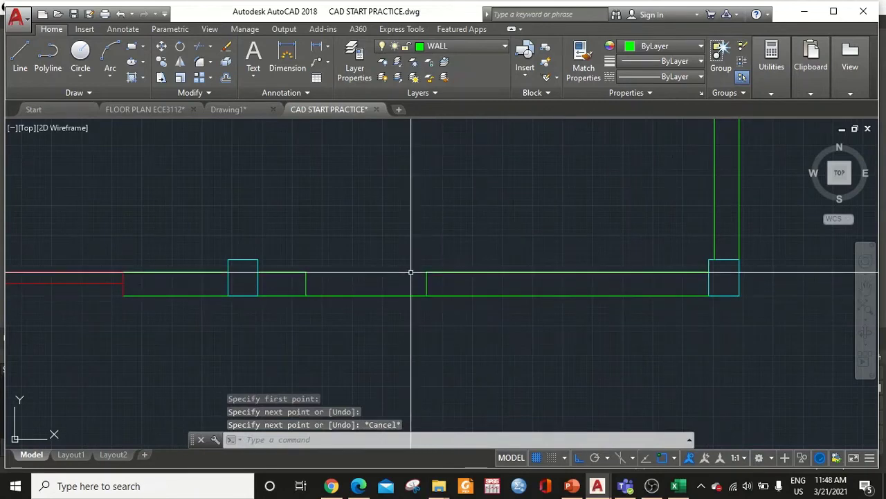
# Step: Erase the stray bottom line across the doorway gap
pyautogui.click(388, 296)
pyautogui.click(380, 320)
pyautogui.write('e')
pyautogui.press('Return')
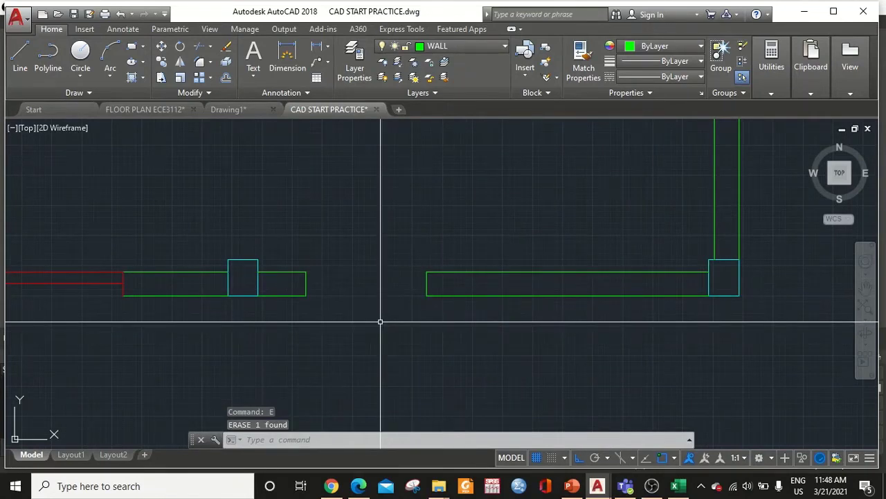
# Step: Draw a 50 × 1000 rectangle rising from the wall end as the door leaf
pyautogui.write('rec')
pyautogui.press('Return')
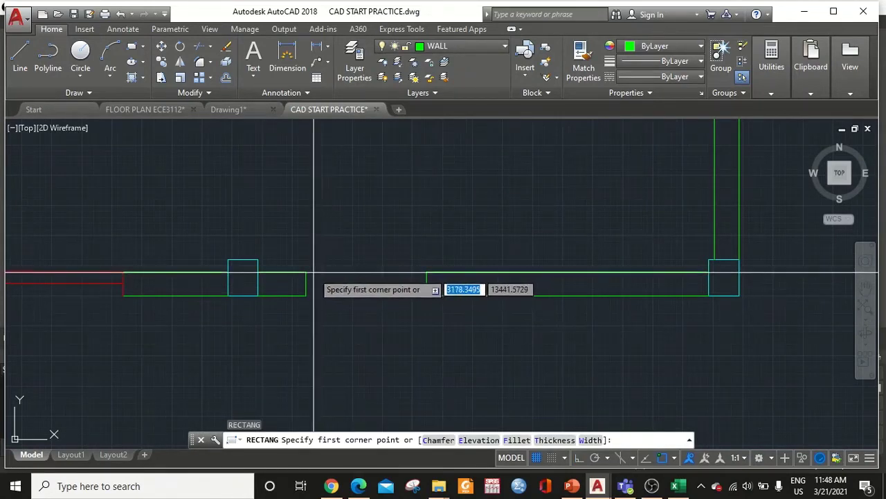
pyautogui.click(305, 271)
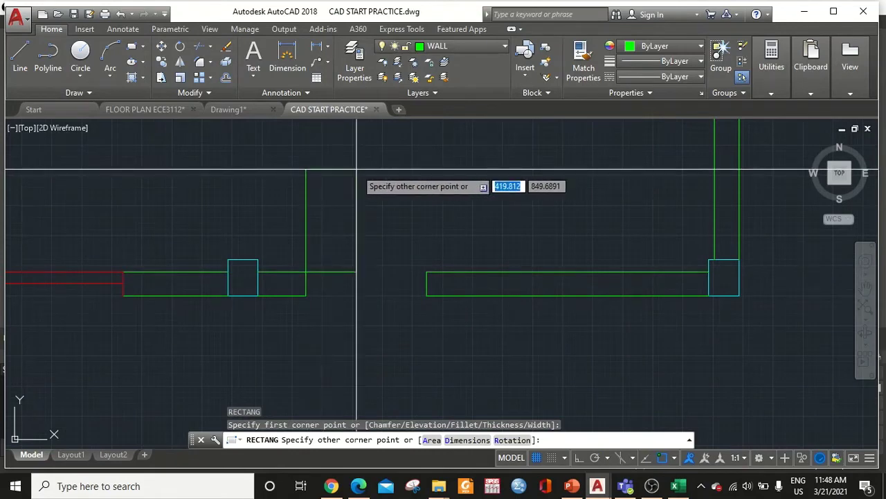
pyautogui.click(468, 440)
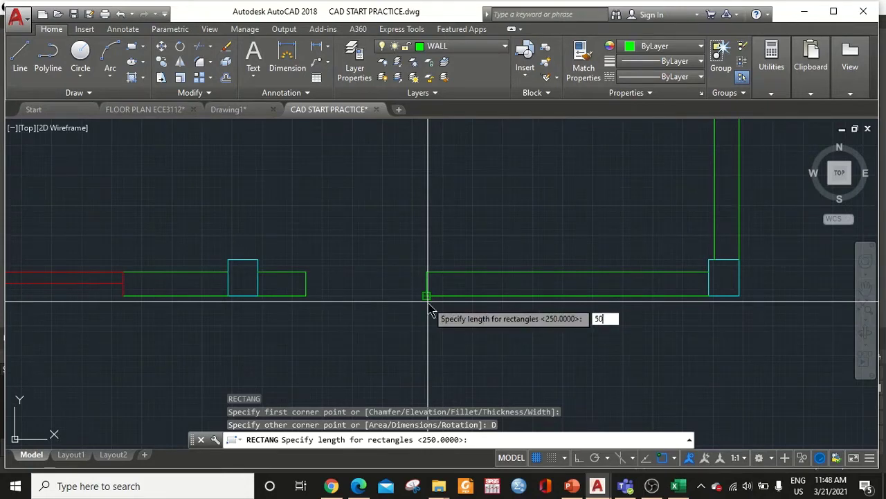
pyautogui.press('Return')
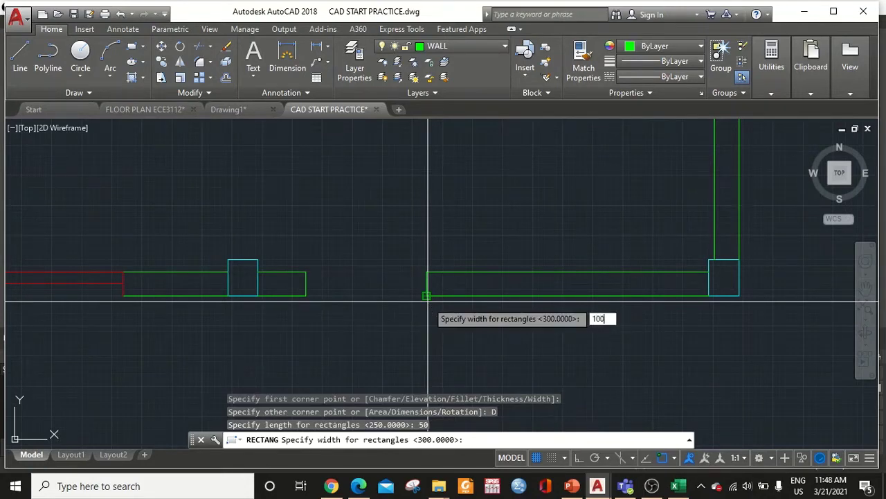
pyautogui.press('Return')
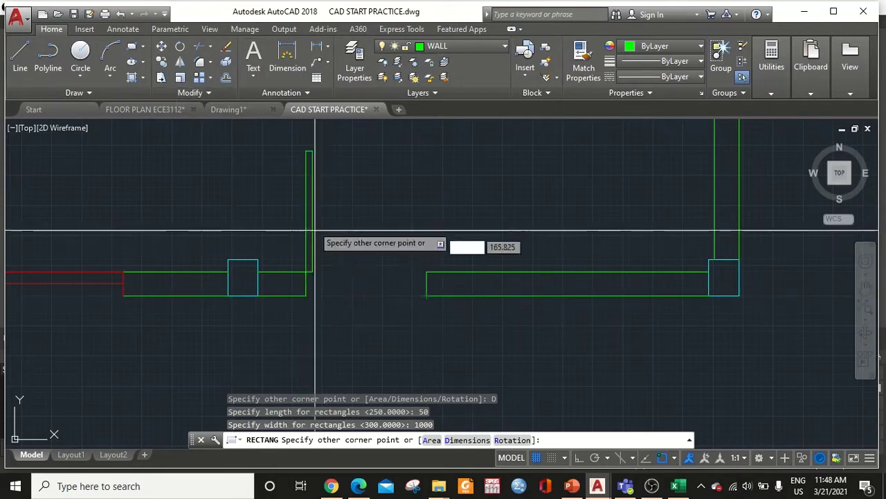
pyautogui.click(411, 202)
pyautogui.press('Escape')
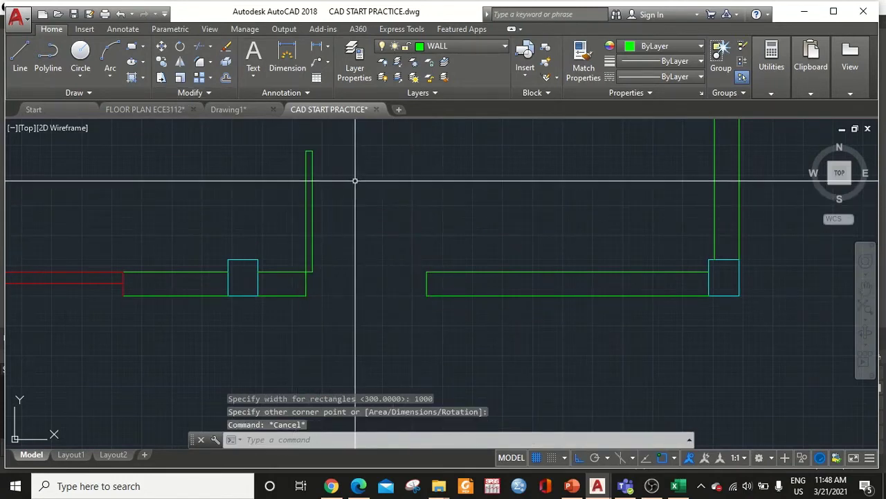
pyautogui.moveTo(356, 182); pyautogui.dragTo(304, 182)
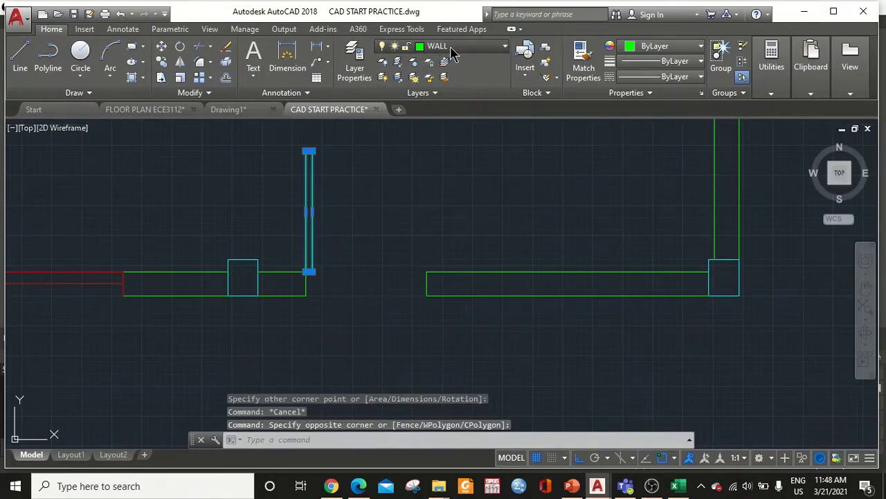
# Step: Put the door rectangle on the DOORS WINDOWS layer and make that layer current
pyautogui.click(478, 46)
pyautogui.click(457, 128)
pyautogui.press('Escape')
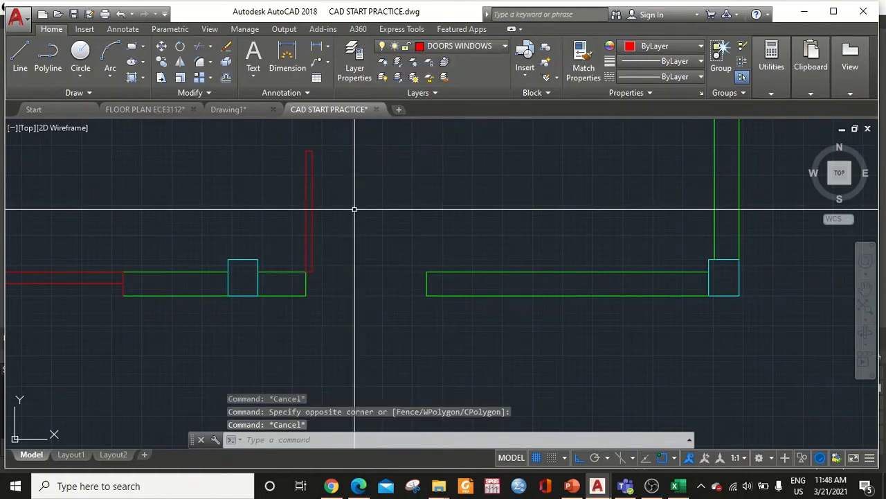
pyautogui.click(469, 48)
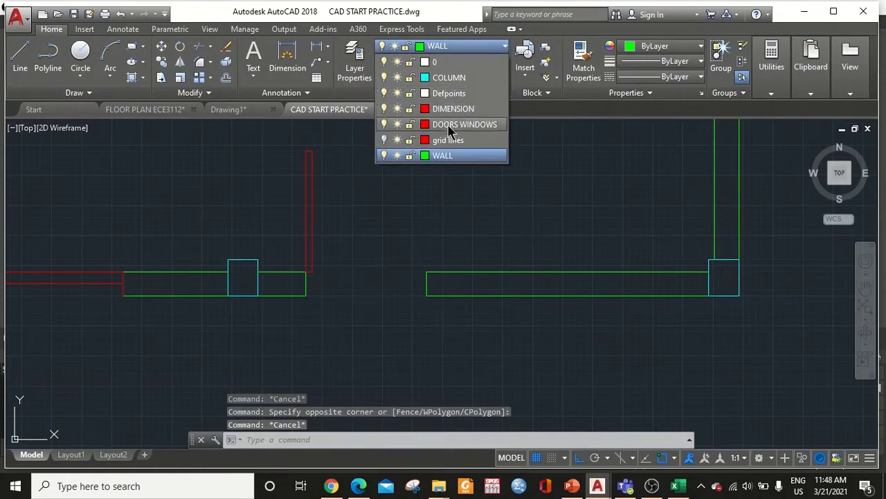
pyautogui.click(457, 125)
pyautogui.press('Escape')
# Step: Draw the door swing arc from the far wall corner to the door leaf's top
pyautogui.write('a')
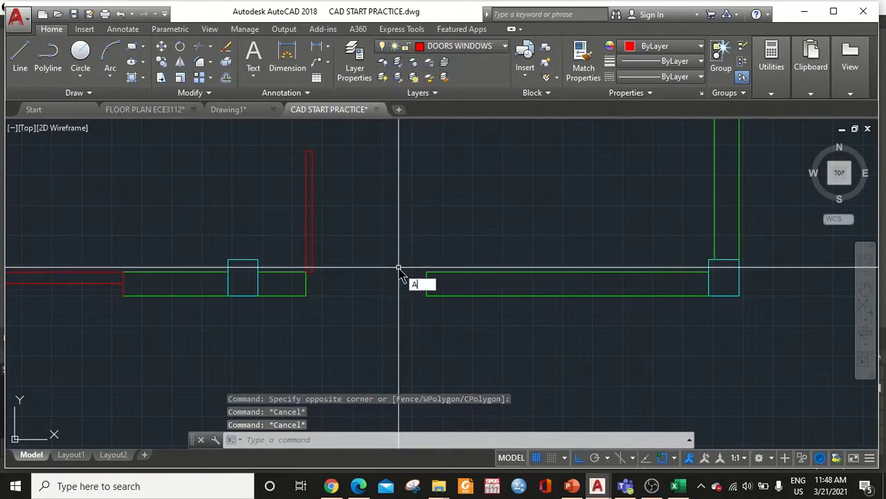
pyautogui.press('Return')
pyautogui.click(427, 271)
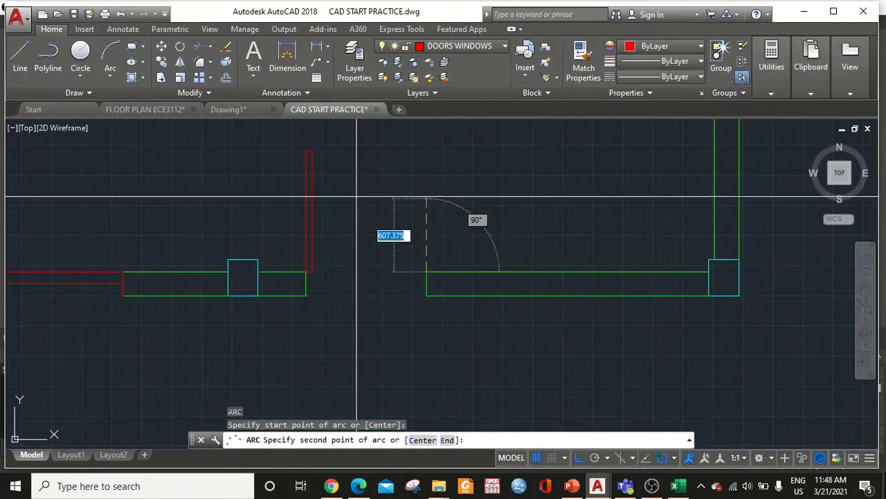
pyautogui.click(310, 151)
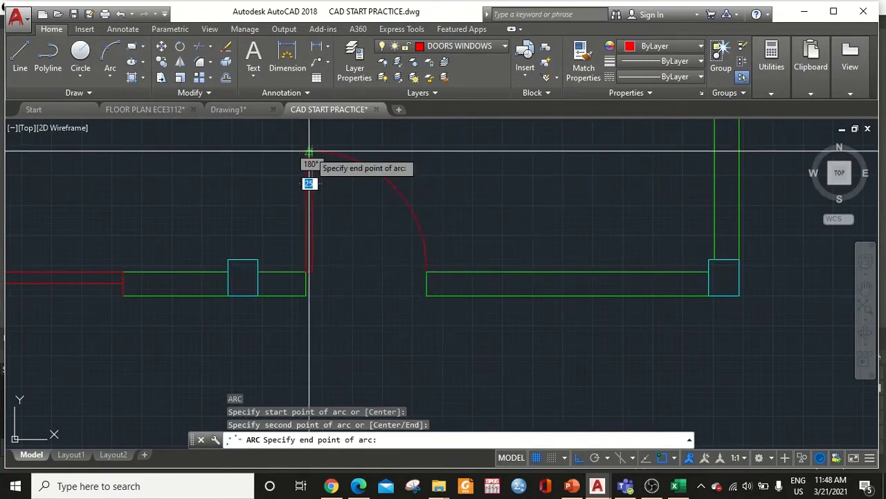
pyautogui.click(309, 151)
pyautogui.scroll(4, 308, 155)
pyautogui.moveTo(308, 186); pyautogui.dragTo(313, 194, button='middle')
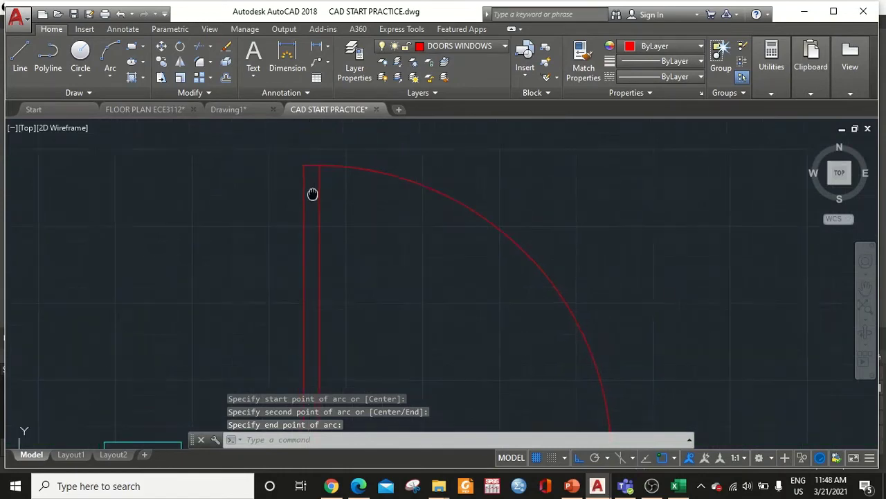
pyautogui.press('Escape')
pyautogui.scroll(-6, 577, 224)
pyautogui.moveTo(577, 224); pyautogui.dragTo(439, 243, button='middle')
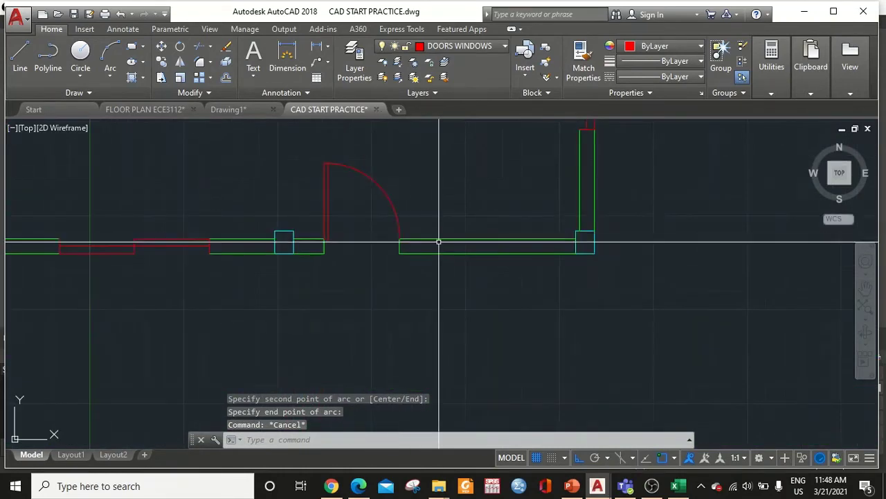
pyautogui.scroll(2, 525, 204)
pyautogui.scroll(3, 499, 237)
pyautogui.moveTo(499, 237); pyautogui.dragTo(408, 280, button='middle')
pyautogui.scroll(-2, 409, 280)
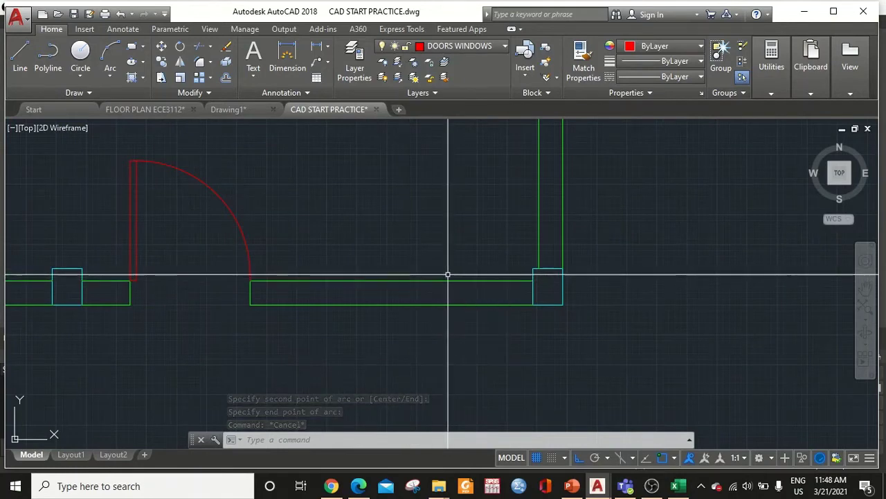
# Step: Offset the doorway's wall end line 400 right and the right column square 400 outward
pyautogui.write('l')
pyautogui.press('Return')
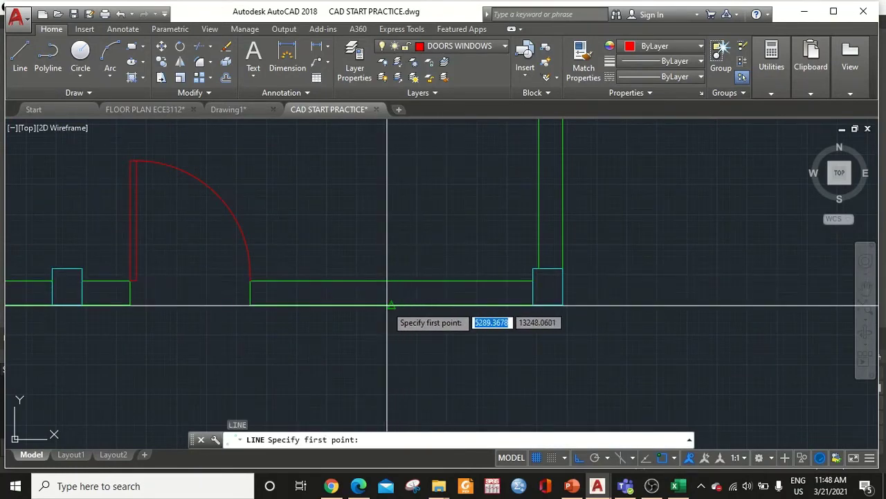
pyautogui.press('Escape')
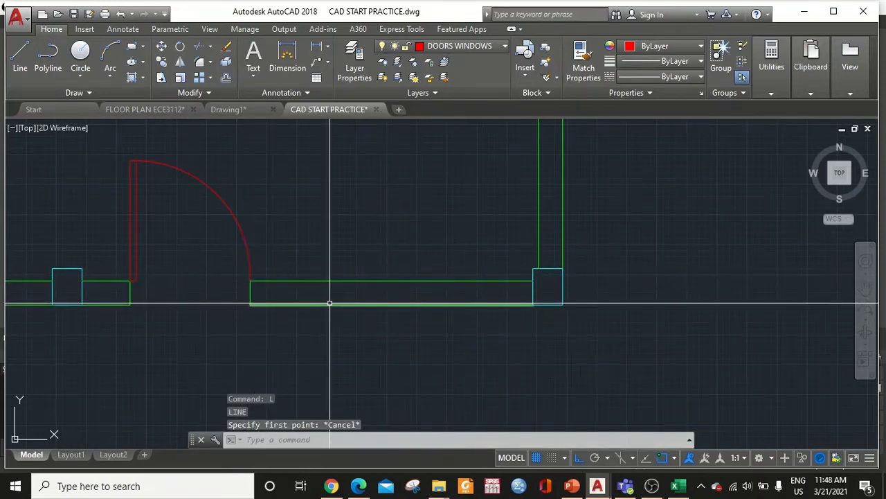
pyautogui.press('Escape')
pyautogui.press('Return')
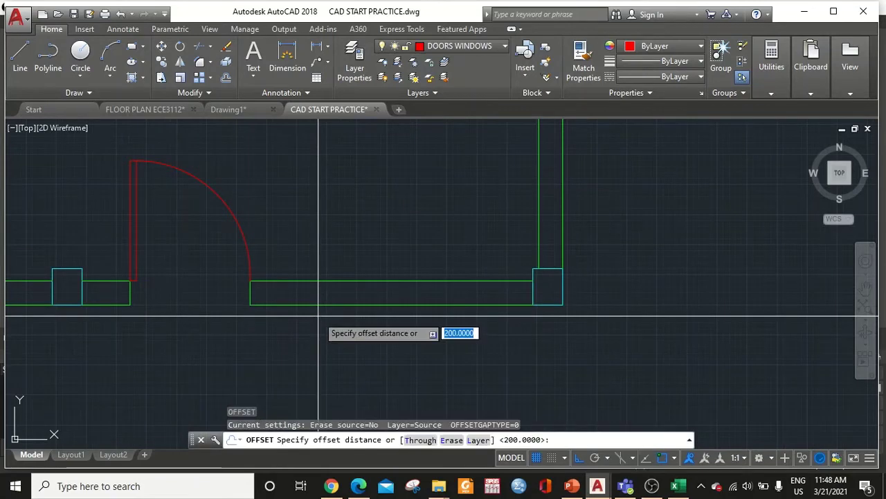
pyautogui.press('Return')
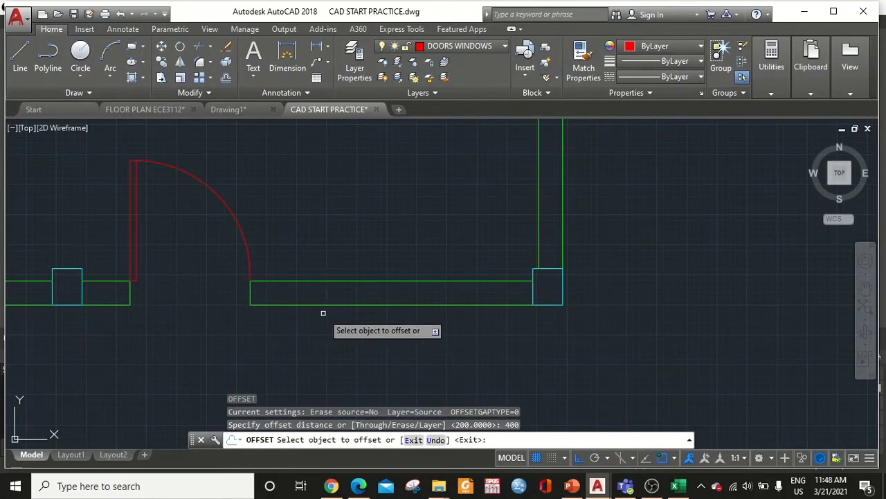
pyautogui.click(251, 287)
pyautogui.click(272, 287)
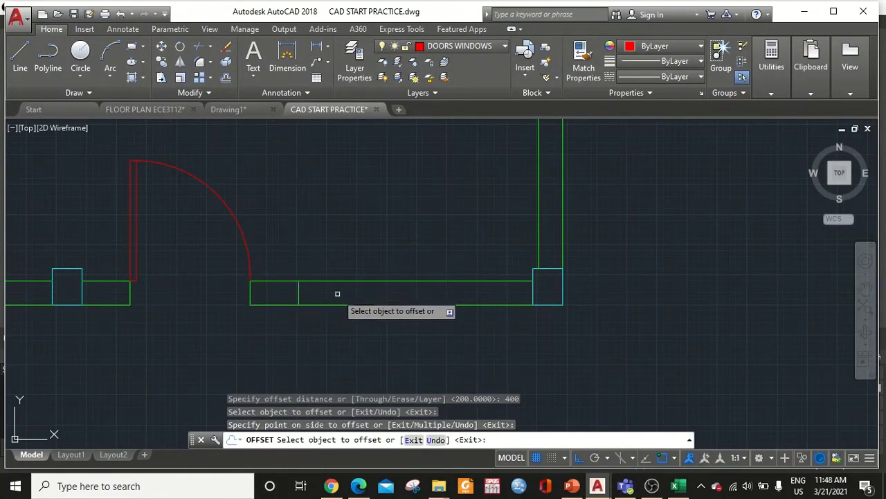
pyautogui.click(532, 295)
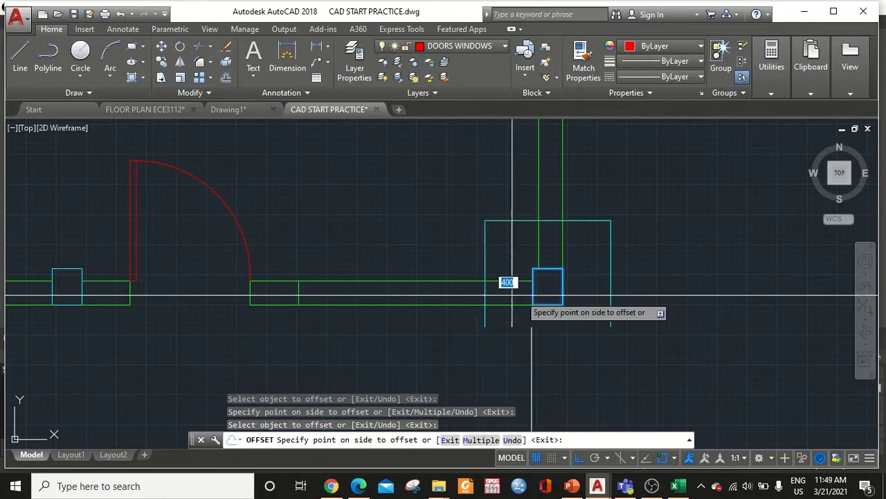
pyautogui.click(459, 356)
pyautogui.press('Escape')
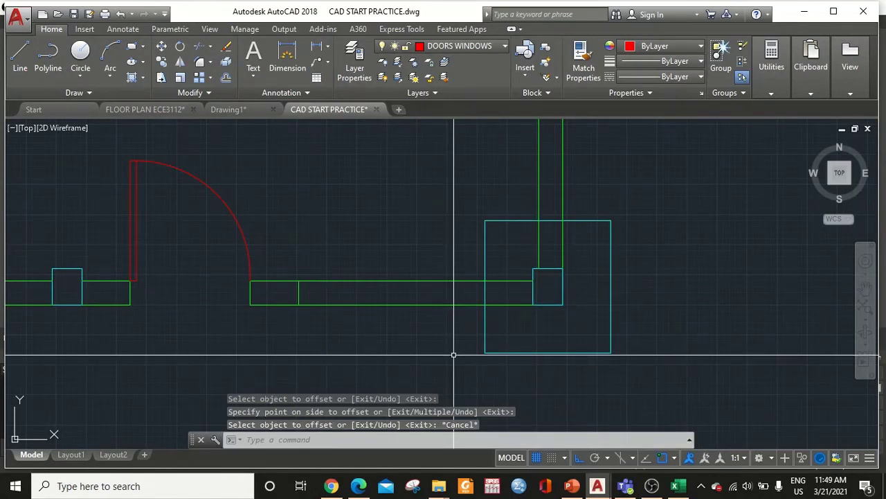
# Step: Trim the enlarged offset square around the right column
pyautogui.write('tr')
pyautogui.press('Return')
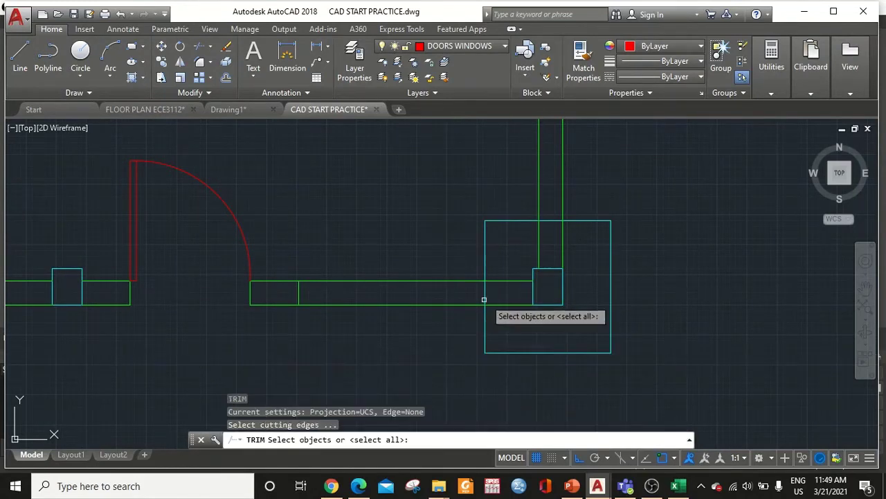
pyautogui.click(516, 255)
pyautogui.click(459, 340)
pyautogui.press('Return')
pyautogui.click(494, 329)
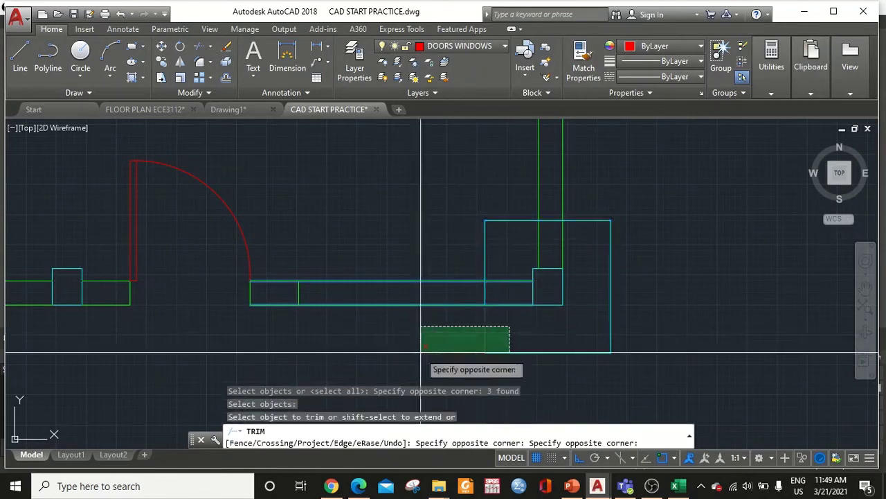
pyautogui.click(421, 354)
pyautogui.click(492, 264)
pyautogui.click(445, 249)
pyautogui.press('Return')
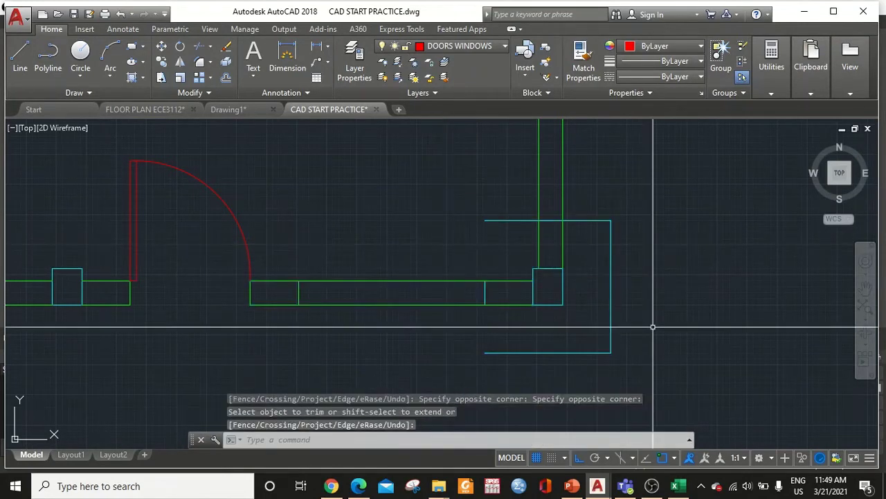
# Step: Erase the leftover cyan outline near the right column
pyautogui.click(653, 326)
pyautogui.click(599, 345)
pyautogui.write('e')
pyautogui.press('Return')
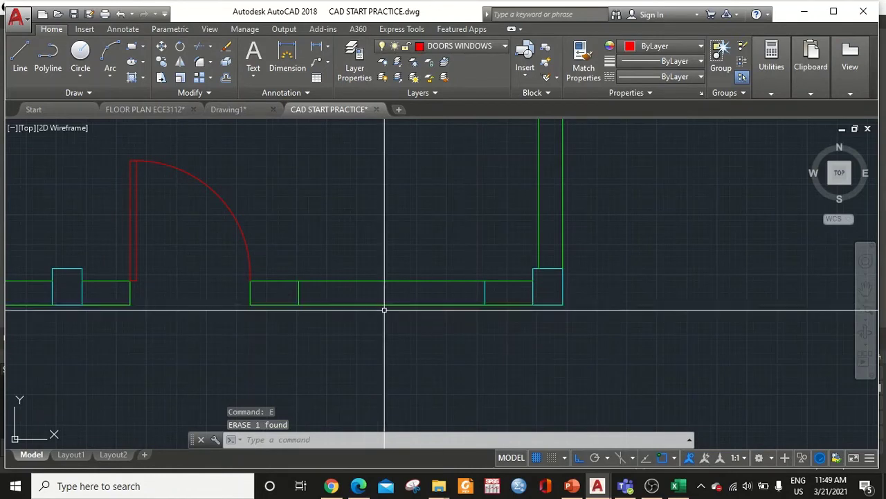
# Step: Trim the wall lines between the cross lines, then undo that trim
pyautogui.press('Return')
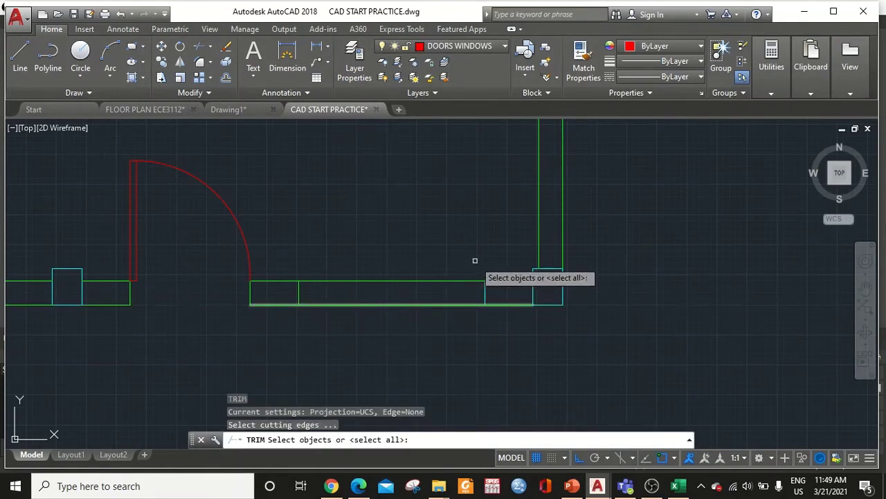
pyautogui.click(484, 257)
pyautogui.click(324, 330)
pyautogui.press('Return')
pyautogui.click(445, 234)
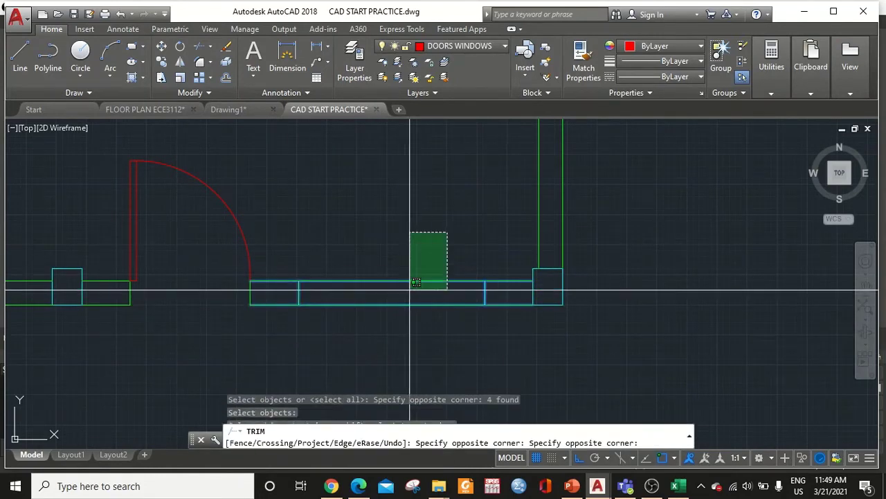
pyautogui.click(374, 348)
pyautogui.press('Escape')
pyautogui.write('u')
pyautogui.press('Return')
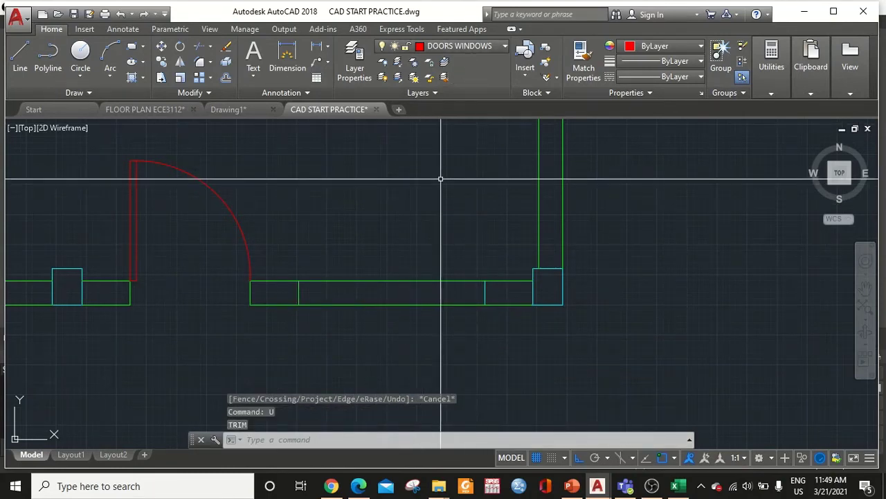
pyautogui.write('l')
pyautogui.press('Return')
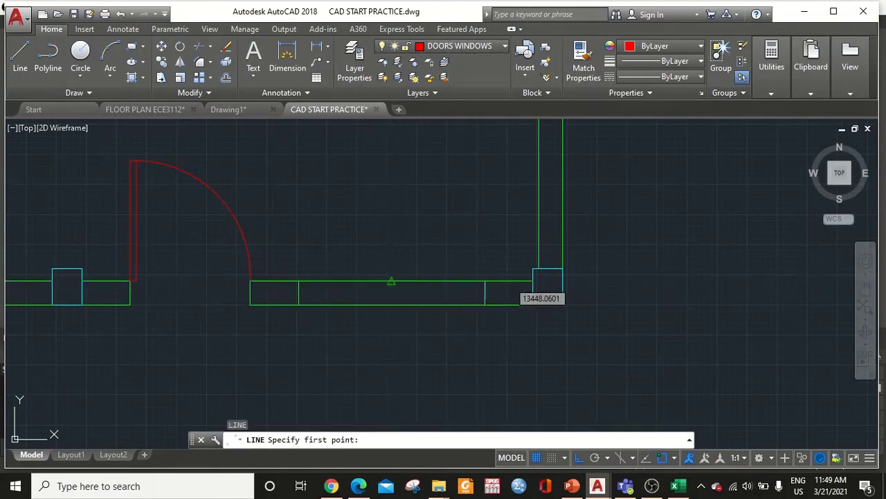
# Step: Move the three cross lines in the wall onto the DOORS WINDOWS layer
pyautogui.click(393, 281)
pyautogui.press('Escape')
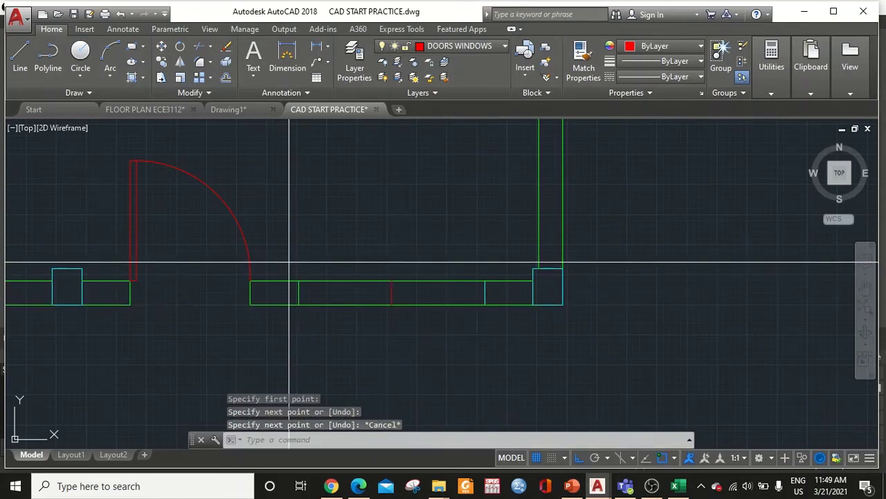
pyautogui.click(292, 264)
pyautogui.click(510, 332)
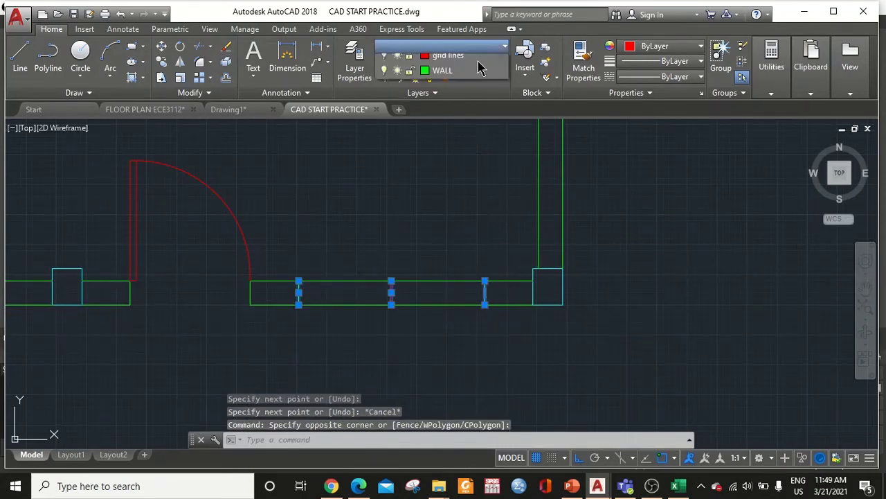
pyautogui.click(450, 46)
pyautogui.click(437, 125)
pyautogui.press('Escape')
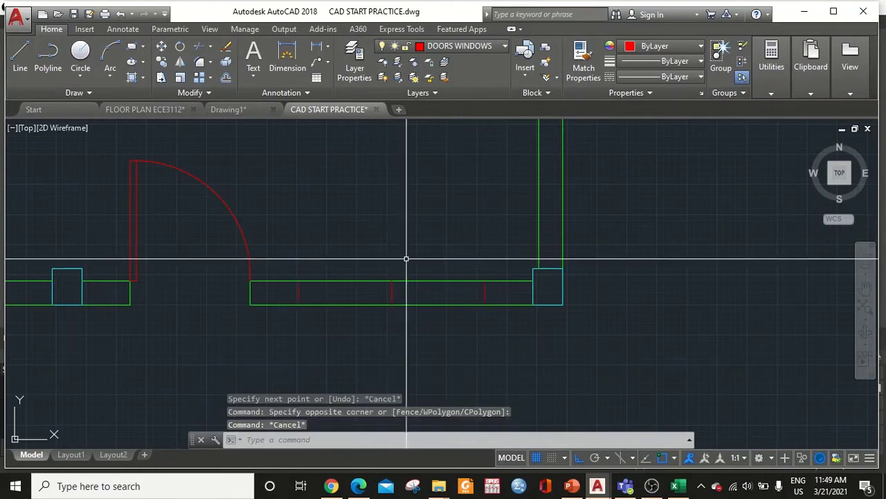
pyautogui.press('Escape')
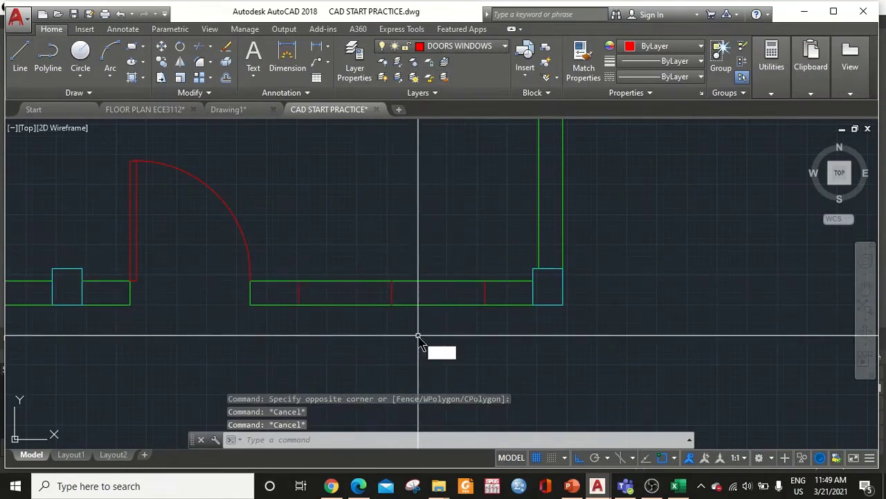
# Step: Trim away the wall pieces between the cross lines to open the window
pyautogui.write('TR')
pyautogui.press('Return')
pyautogui.click(494, 246)
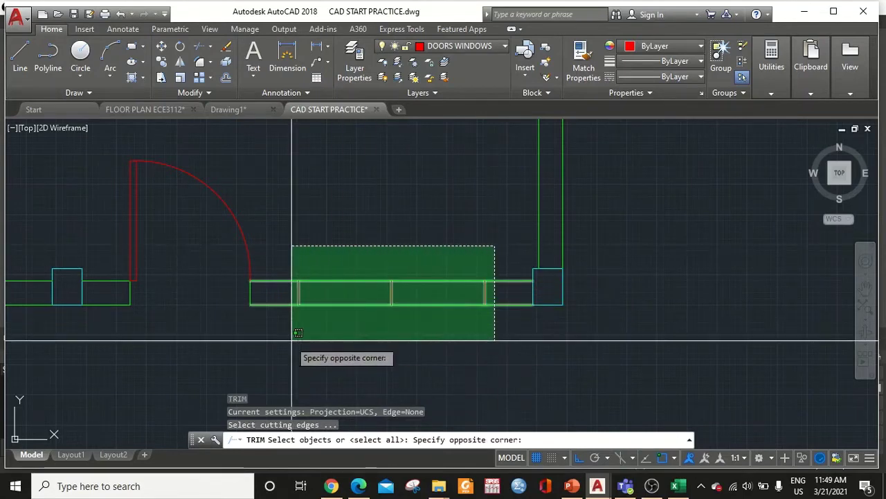
pyautogui.click(295, 334)
pyautogui.press('Return')
pyautogui.click(360, 236)
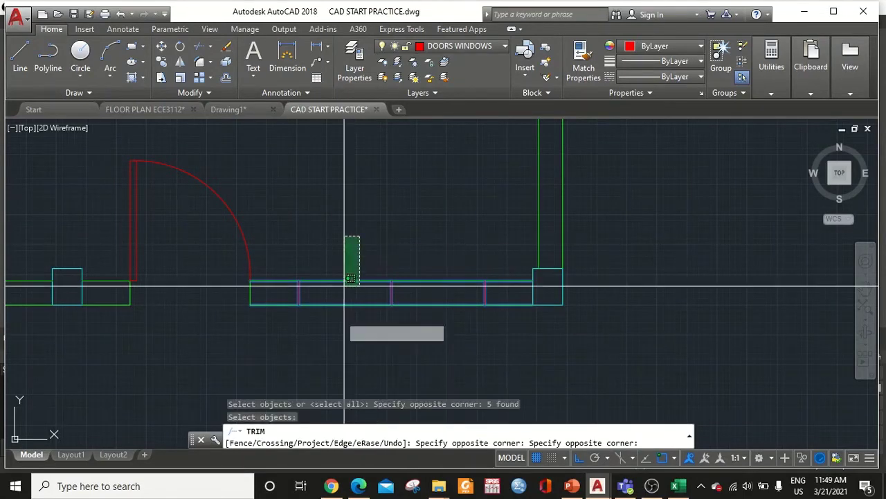
pyautogui.click(343, 283)
pyautogui.click(448, 251)
pyautogui.click(427, 344)
pyautogui.press('Return')
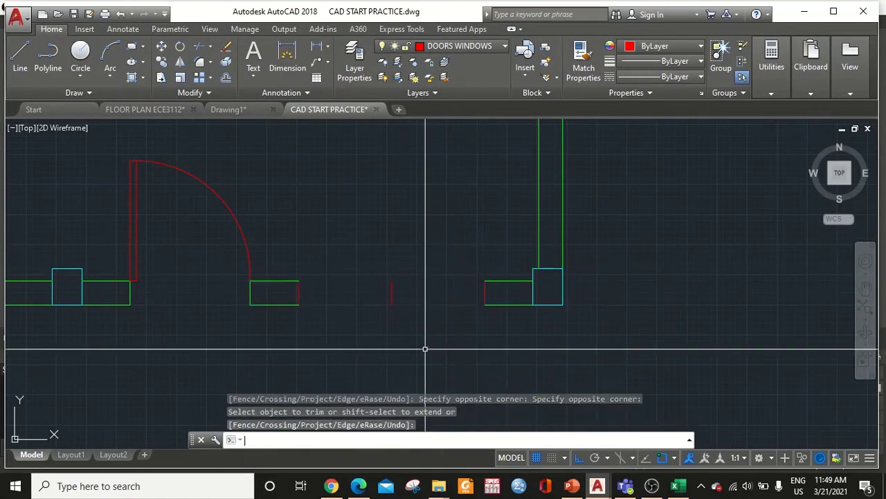
# Step: Draw red window lines across the opening between the wall corners
pyautogui.write('l')
pyautogui.press('Return')
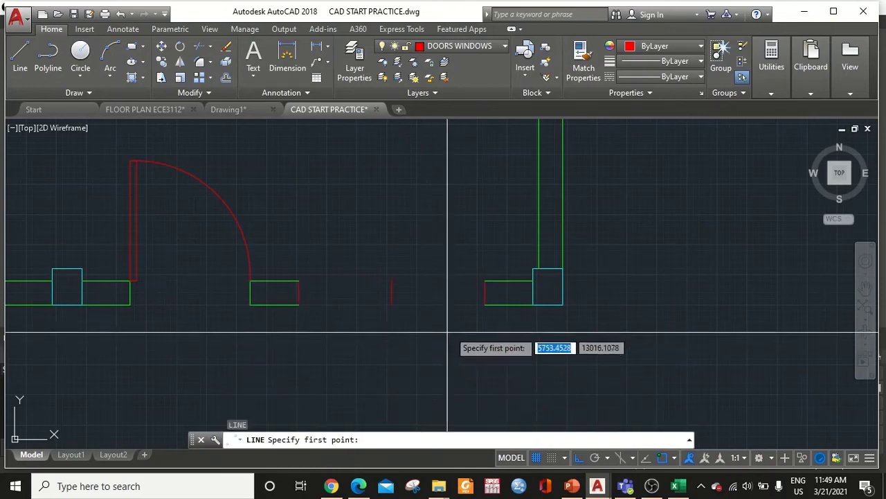
pyautogui.click(484, 292)
pyautogui.click(299, 294)
pyautogui.press('Escape')
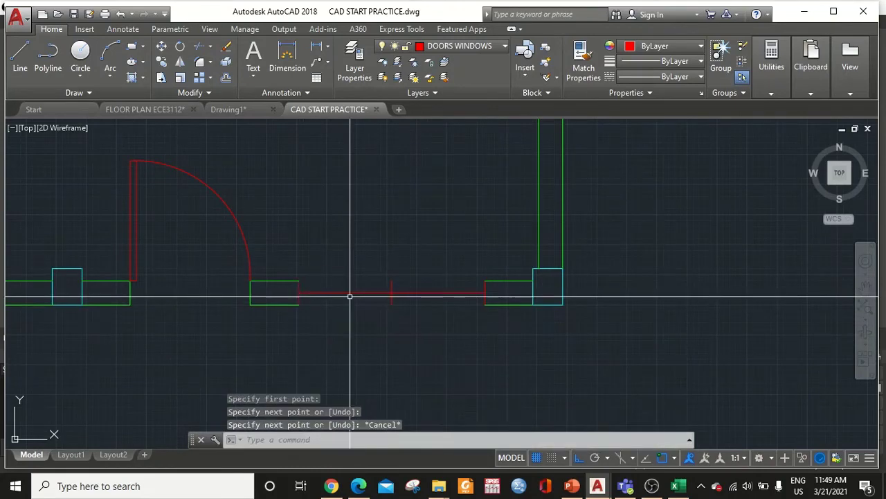
pyautogui.press('Return')
pyautogui.click(298, 281)
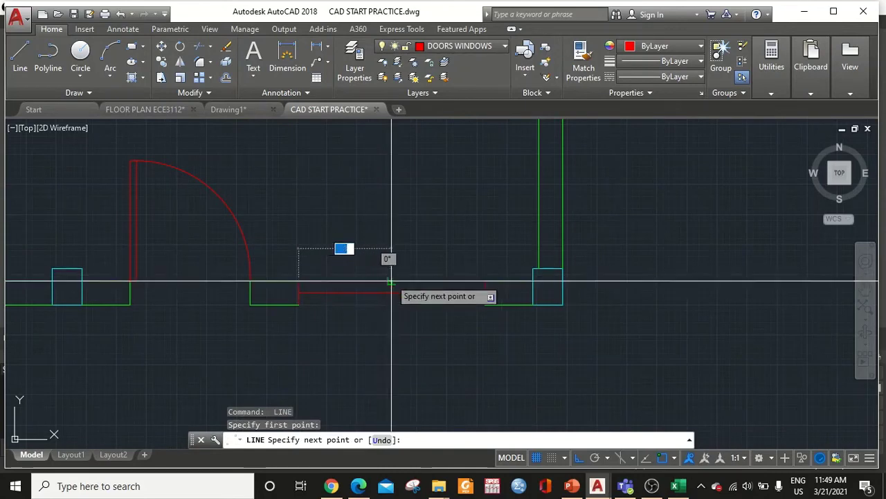
pyautogui.click(393, 281)
pyautogui.press('Return')
pyautogui.press('Return')
pyautogui.click(392, 305)
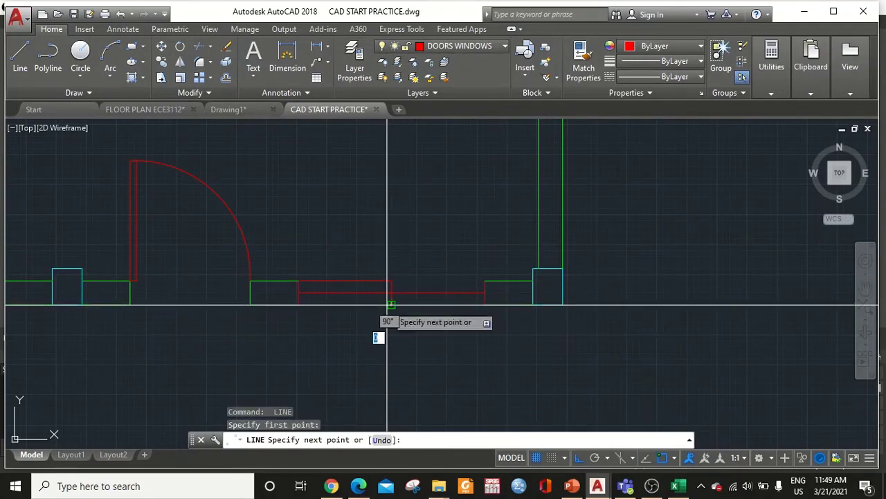
pyautogui.click(484, 305)
# Step: Draw a partition line from the bottom middle column up to the top column
pyautogui.press('Escape')
pyautogui.scroll(-5, 504, 346)
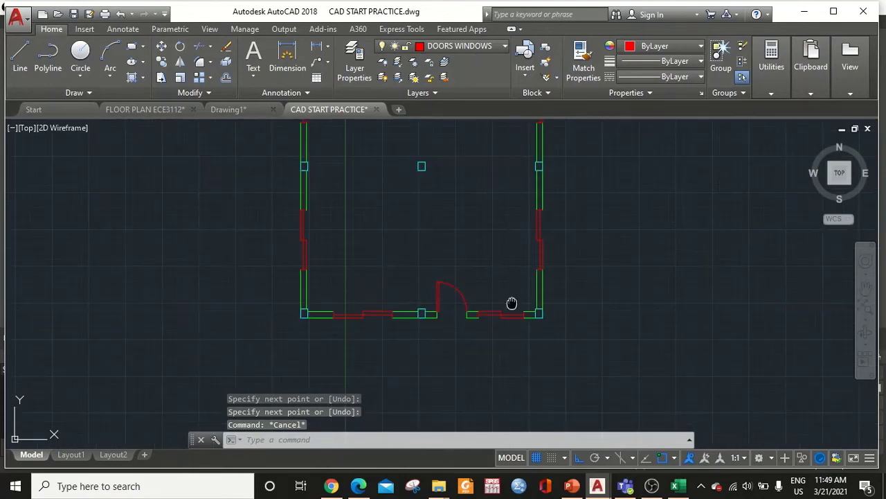
pyautogui.scroll(3, 455, 281)
pyautogui.moveTo(414, 236); pyautogui.dragTo(430, 278, button='middle')
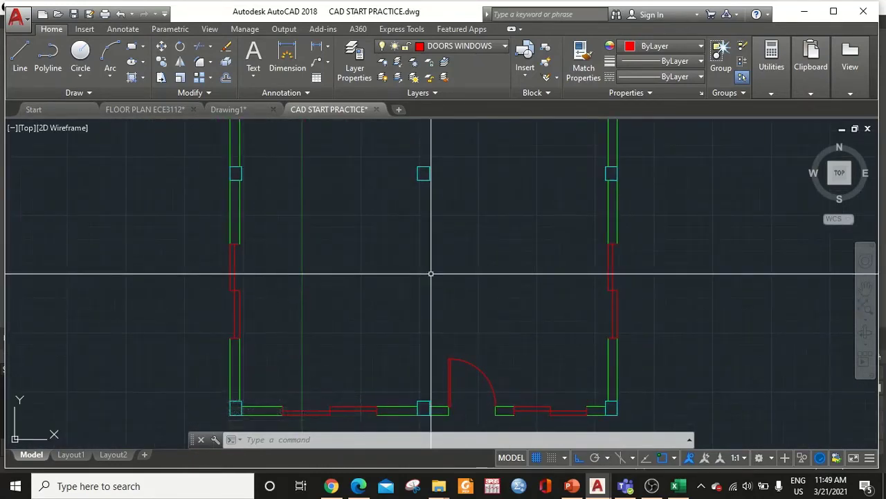
pyautogui.write('l')
pyautogui.press('Return')
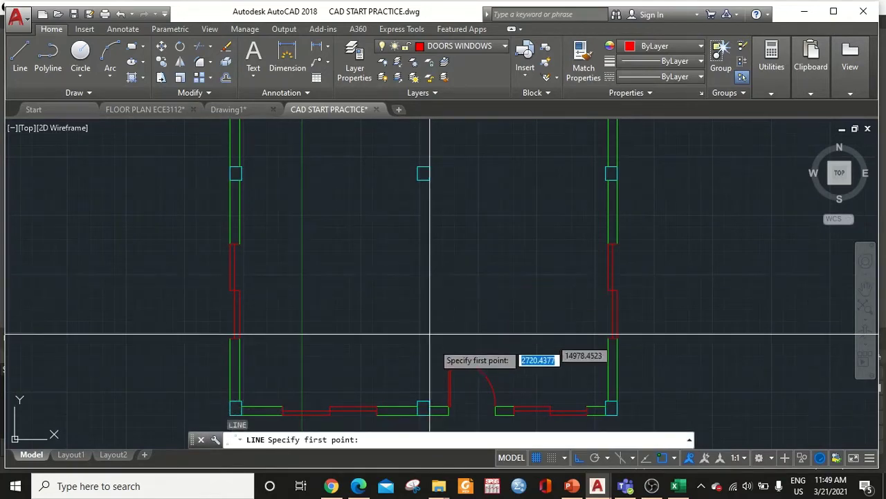
pyautogui.click(430, 402)
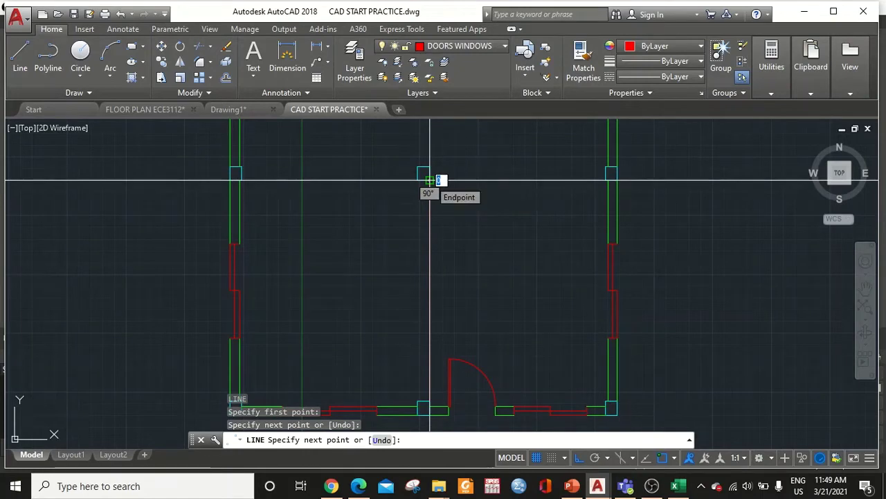
pyautogui.click(429, 180)
pyautogui.press('Return')
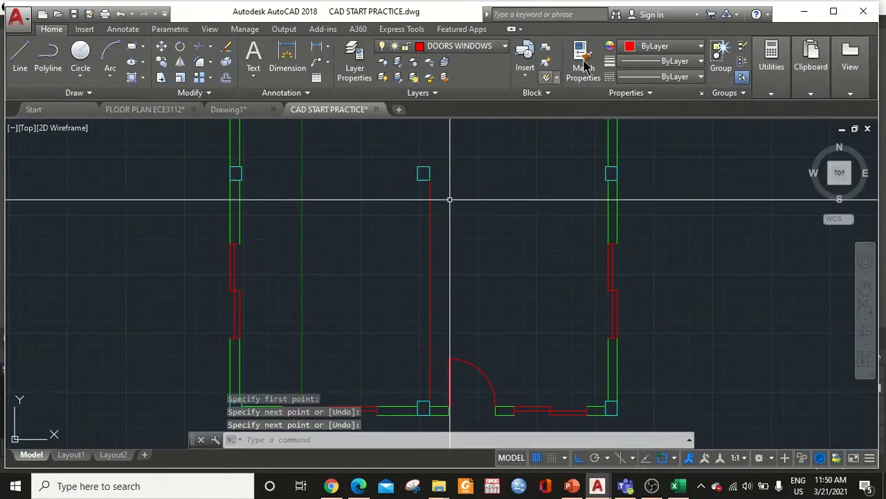
# Step: Make WALL the current layer and offset the partition line 100 to the left
pyautogui.click(635, 49)
pyautogui.click(498, 47)
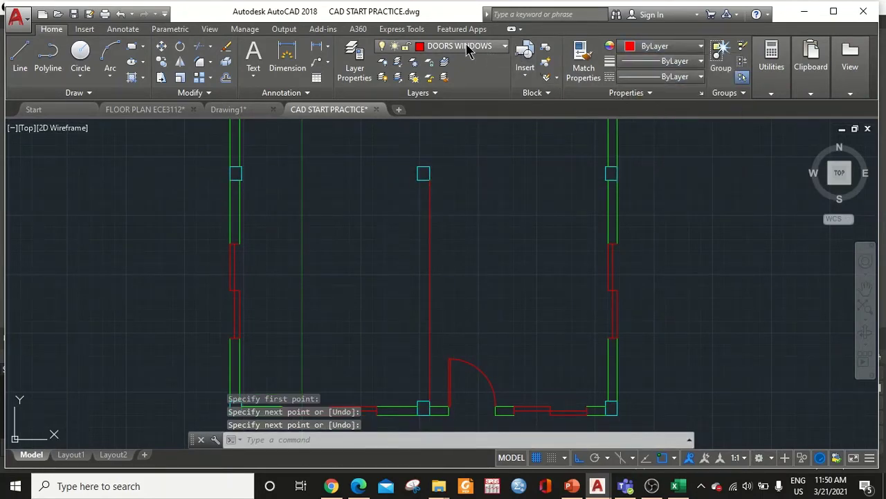
pyautogui.click(489, 46)
pyautogui.click(444, 155)
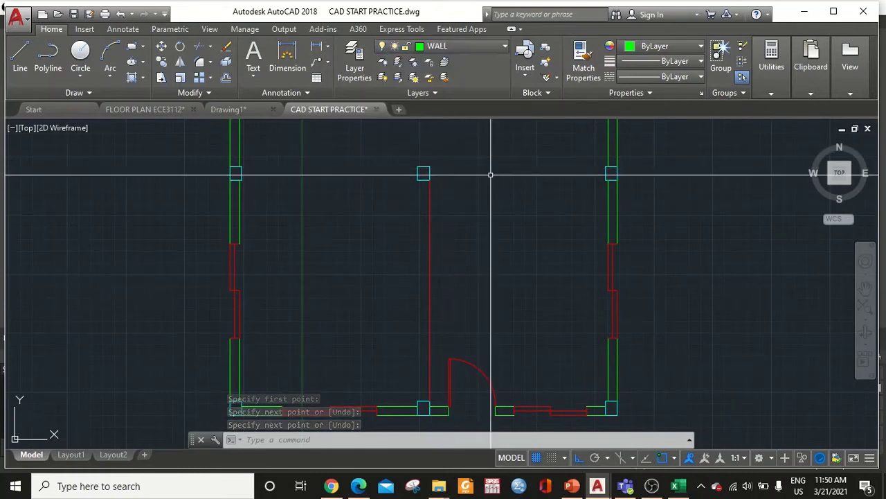
pyautogui.press('Escape')
pyautogui.write('o')
pyautogui.press('Return')
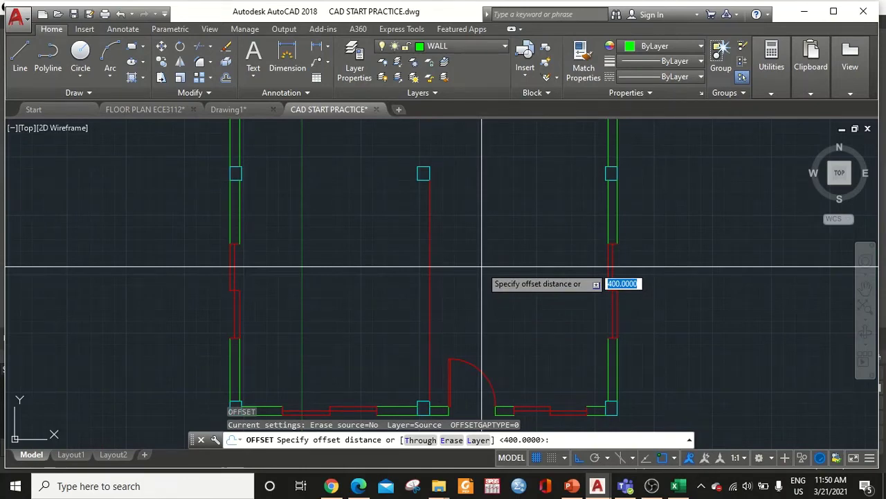
pyautogui.press('Return')
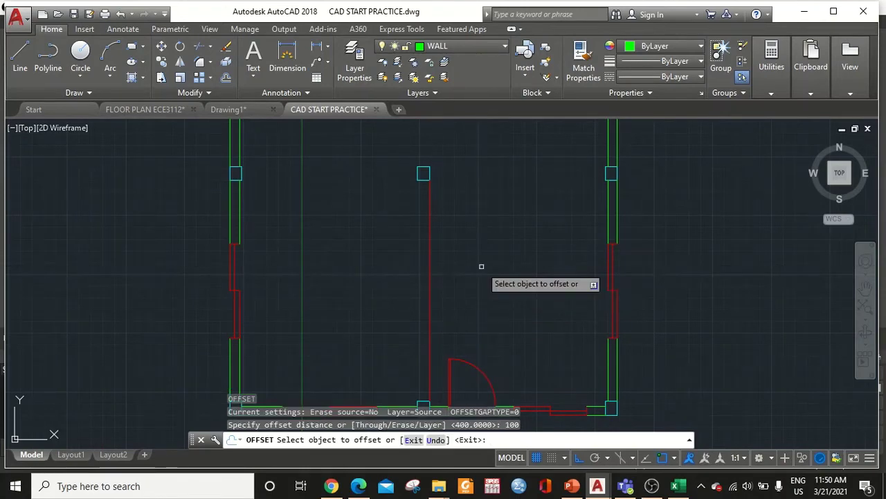
pyautogui.click(429, 278)
pyautogui.click(397, 275)
# Step: Move the offset partition line onto the WALL layer
pyautogui.press('Escape')
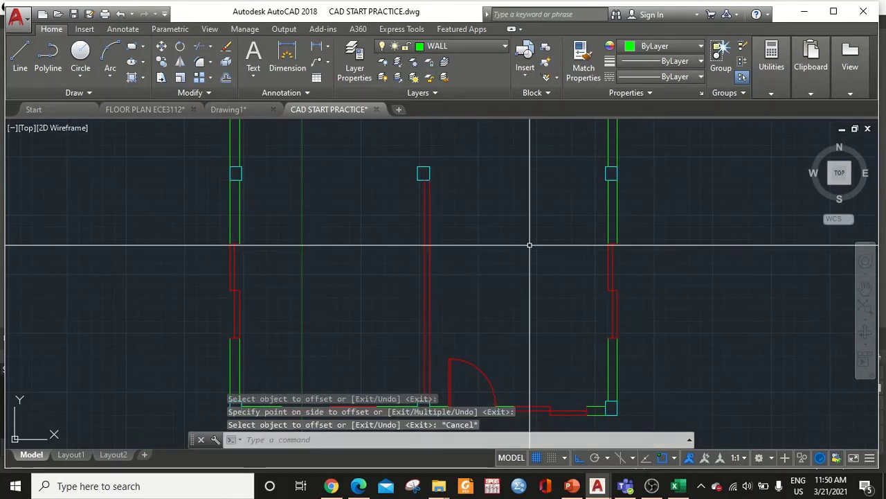
pyautogui.click(501, 245)
pyautogui.click(380, 246)
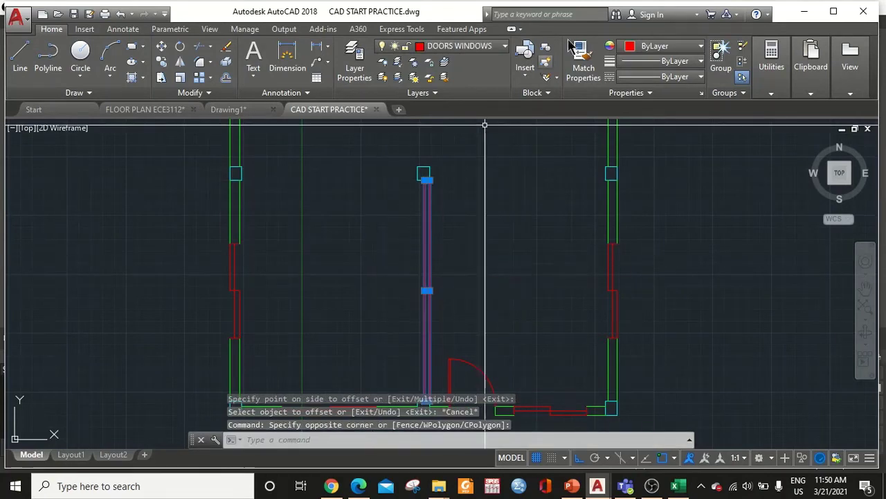
pyautogui.click(443, 46)
pyautogui.click(446, 151)
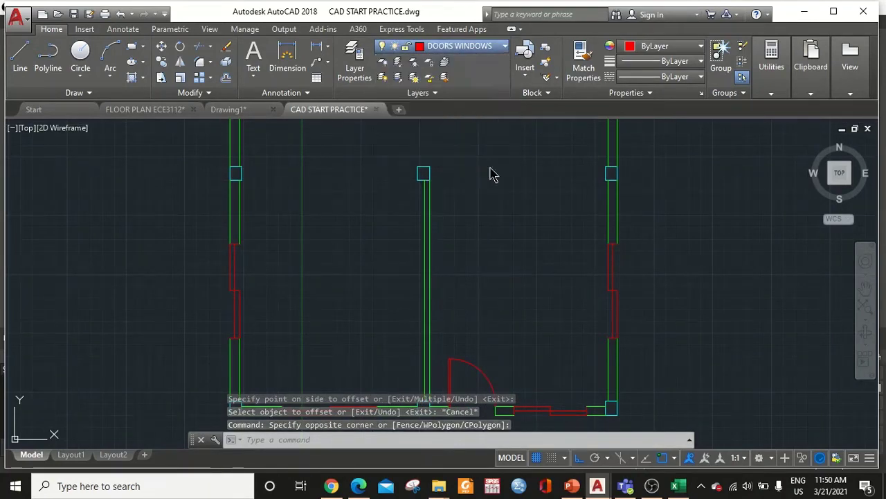
pyautogui.press('Escape')
# Step: Erase both middle partition lines
pyautogui.scroll(-3, 491, 237)
pyautogui.scroll(1, 439, 217)
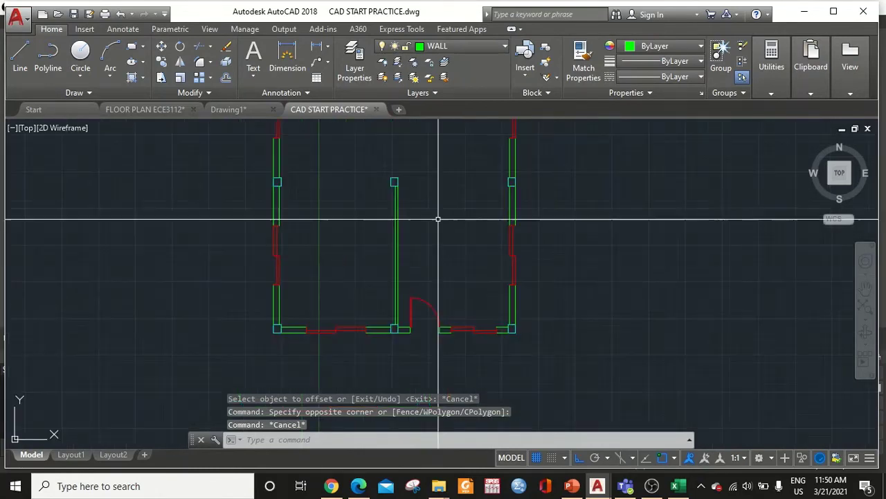
pyautogui.click(402, 236)
pyautogui.click(351, 236)
pyautogui.write('E')
pyautogui.press('Return')
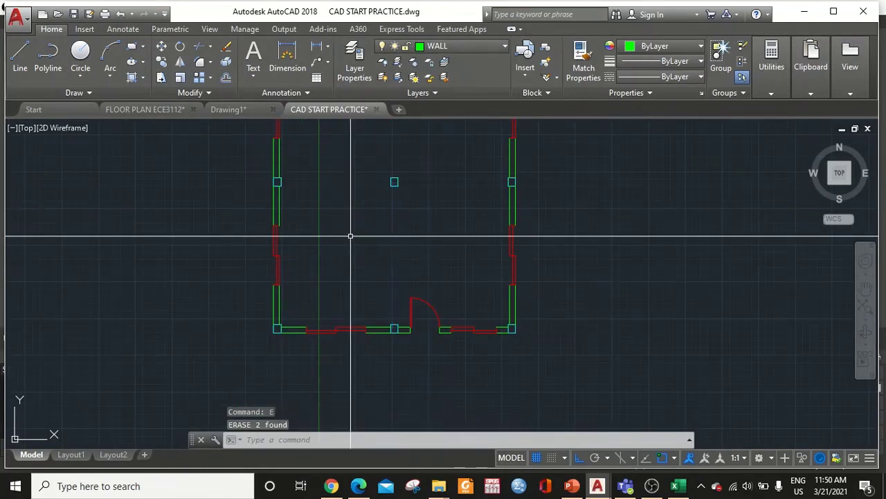
# Step: Draw a wall stub below the top column: 400 down, then 100 left
pyautogui.write('L')
pyautogui.press('Return')
pyautogui.scroll(4, 386, 211)
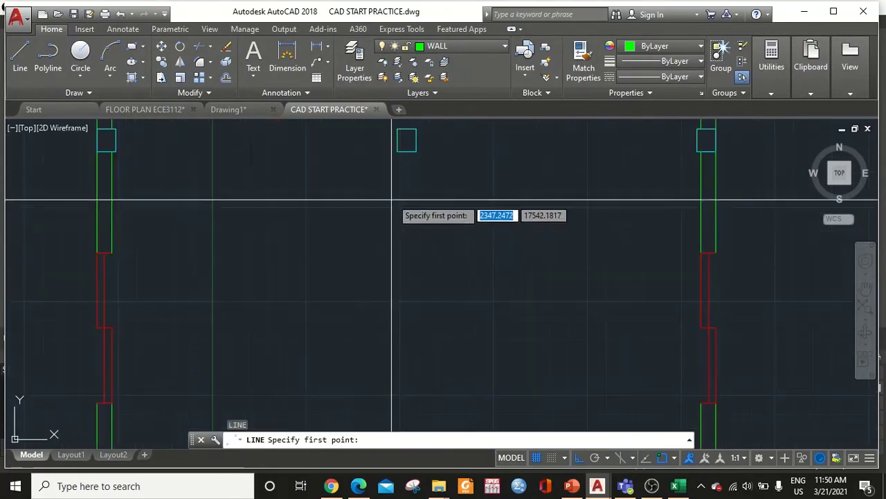
pyautogui.click(409, 151)
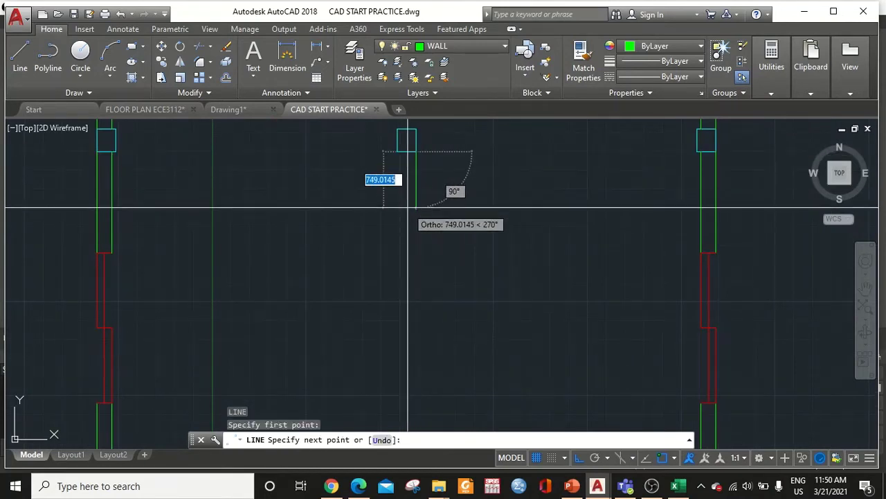
pyautogui.write('400')
pyautogui.press('Return')
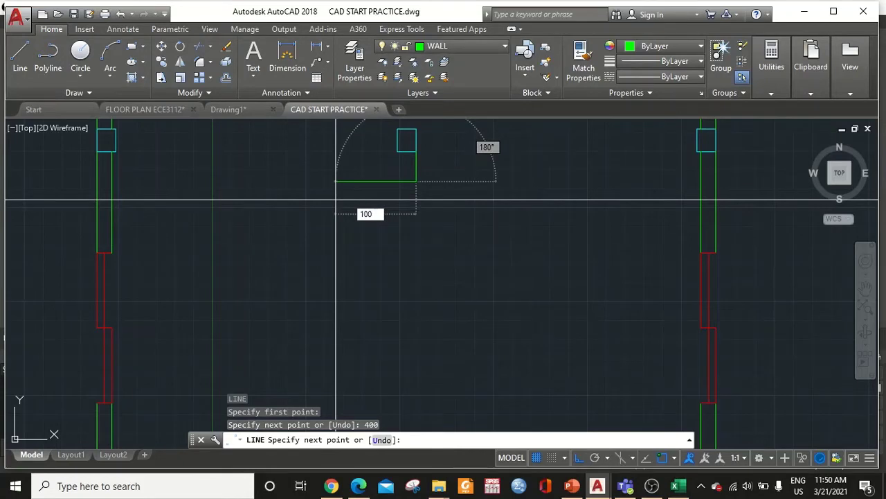
pyautogui.press('Return')
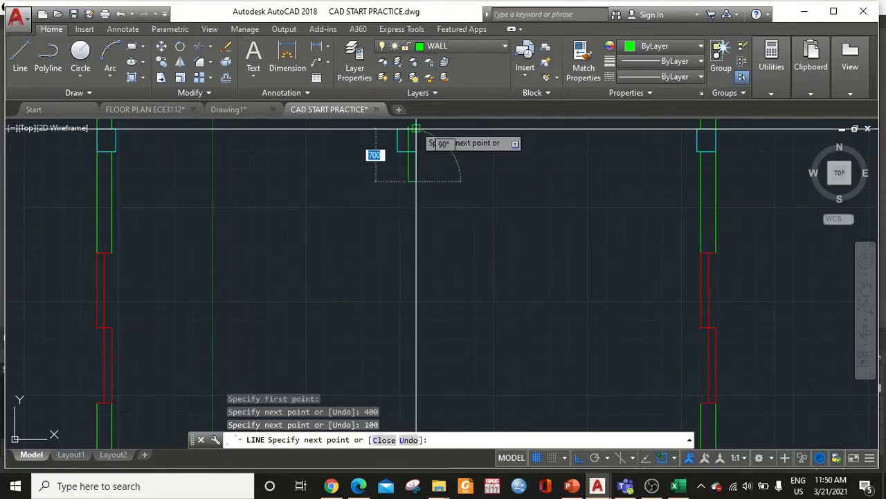
pyautogui.scroll(3, 415, 135)
pyautogui.press('Escape')
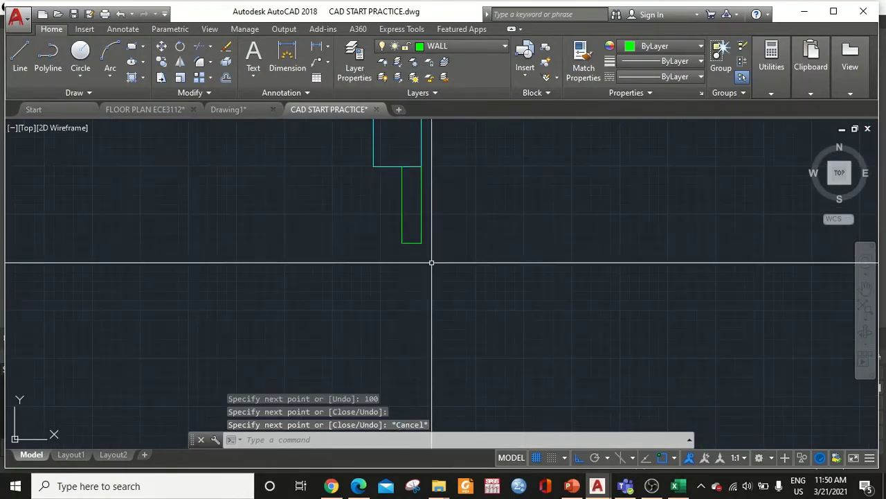
# Step: Draw a 900 wall segment down from the stub corner, then 100 across
pyautogui.press('Return')
pyautogui.click(421, 244)
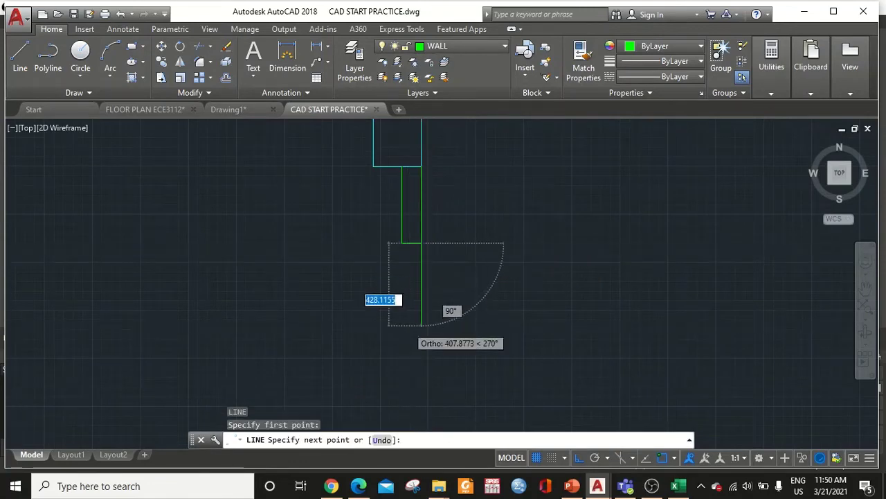
pyautogui.scroll(-2, 419, 225)
pyautogui.moveTo(418, 225); pyautogui.dragTo(419, 222, button='middle')
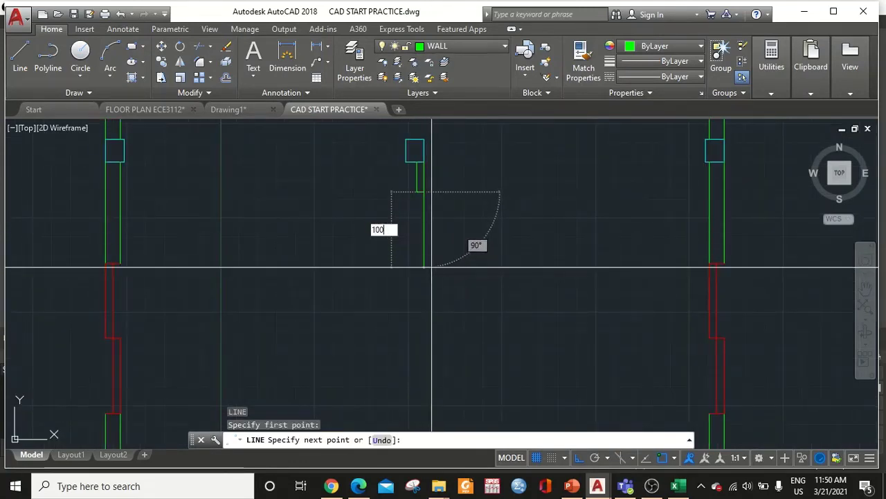
pyautogui.press('Return')
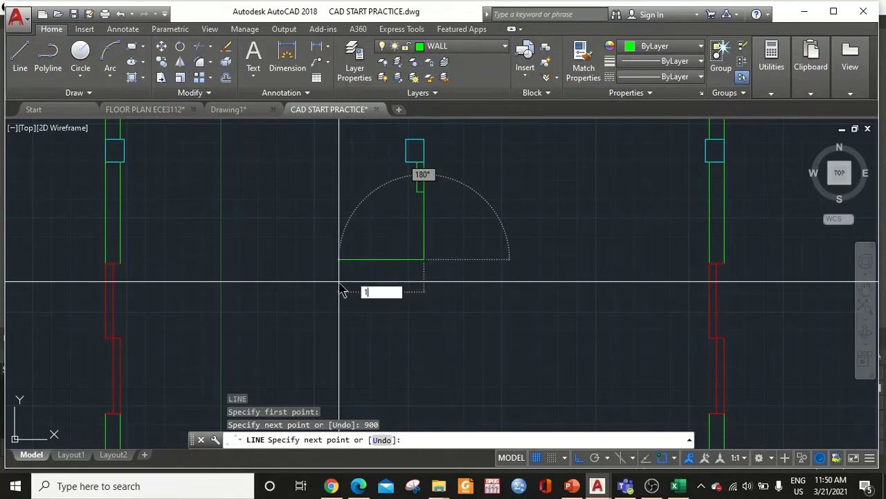
pyautogui.write('100')
pyautogui.press('Return')
pyautogui.scroll(-3, 360, 291)
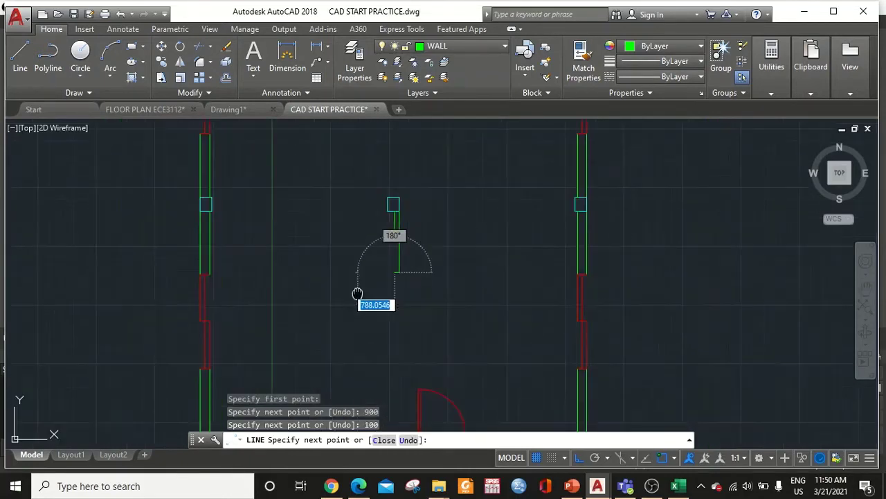
pyautogui.scroll(2, 347, 260)
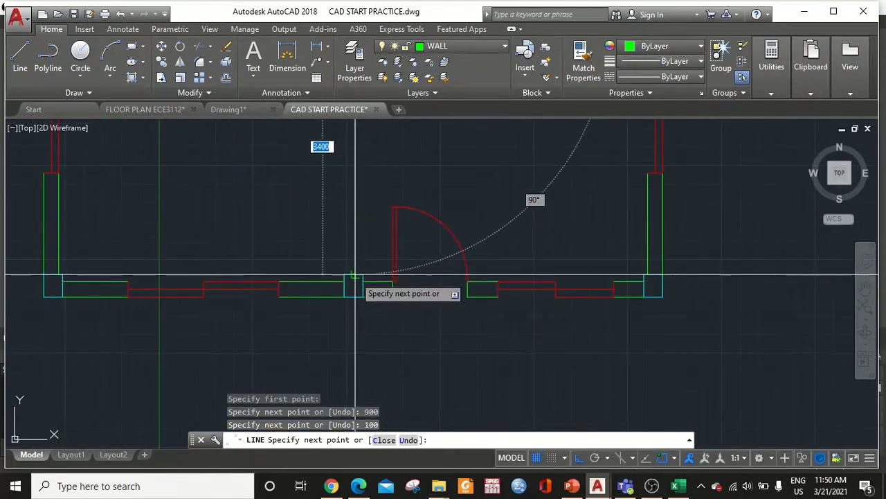
pyautogui.press('Return')
pyautogui.press('Return')
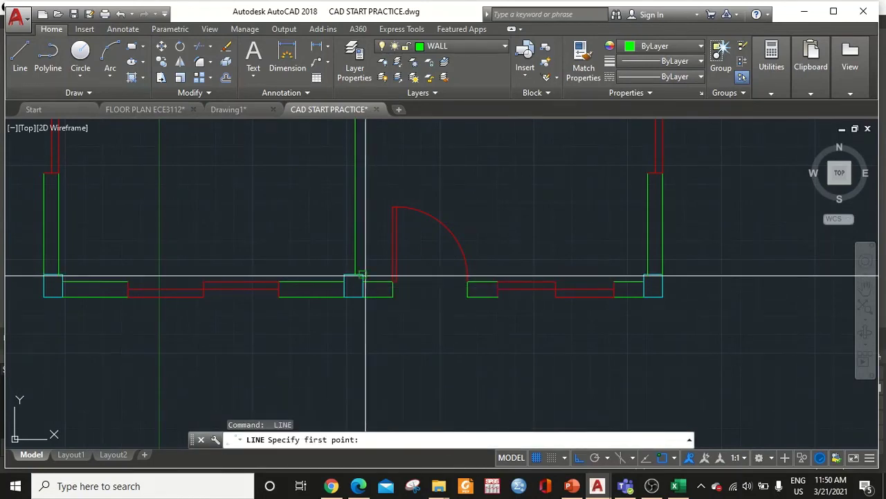
# Step: Delete the short stray vertical line and keep WALL as the current layer
pyautogui.click(356, 275)
pyautogui.moveTo(383, 231); pyautogui.dragTo(361, 395, button='middle')
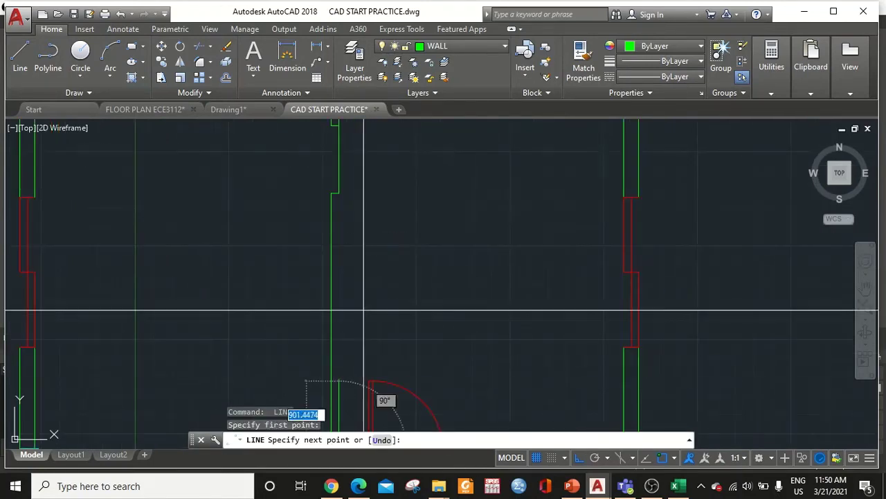
pyautogui.press('Escape')
pyautogui.click(348, 182)
pyautogui.click(317, 153)
pyautogui.press('Delete')
pyautogui.scroll(-1, 279, 412)
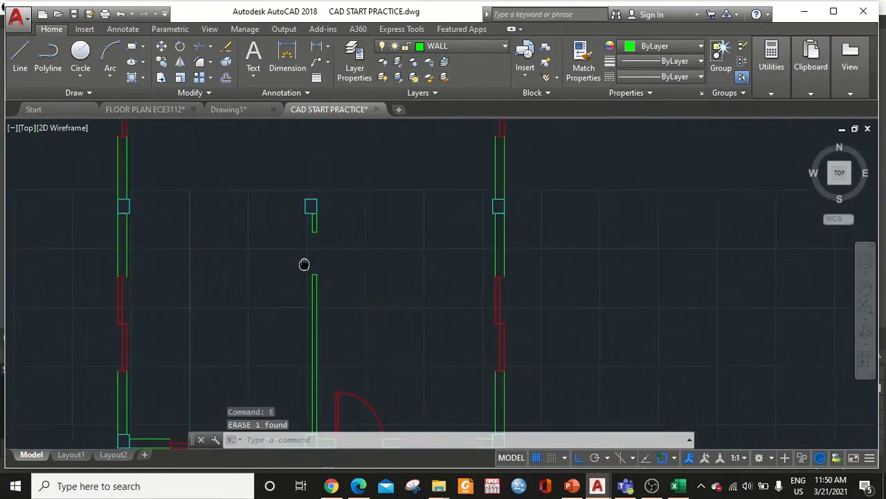
pyautogui.click(454, 47)
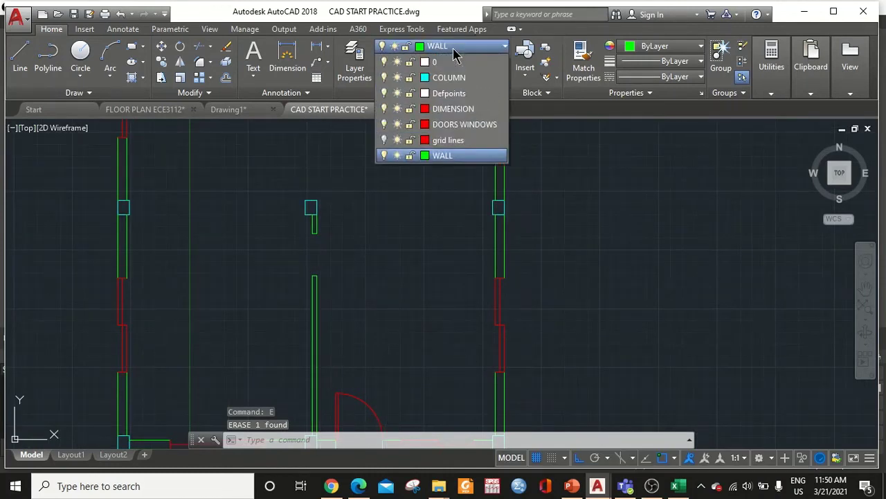
pyautogui.click(433, 152)
# Step: Offset the top partition wall line 100 units below it
pyautogui.write('l')
pyautogui.press('Return')
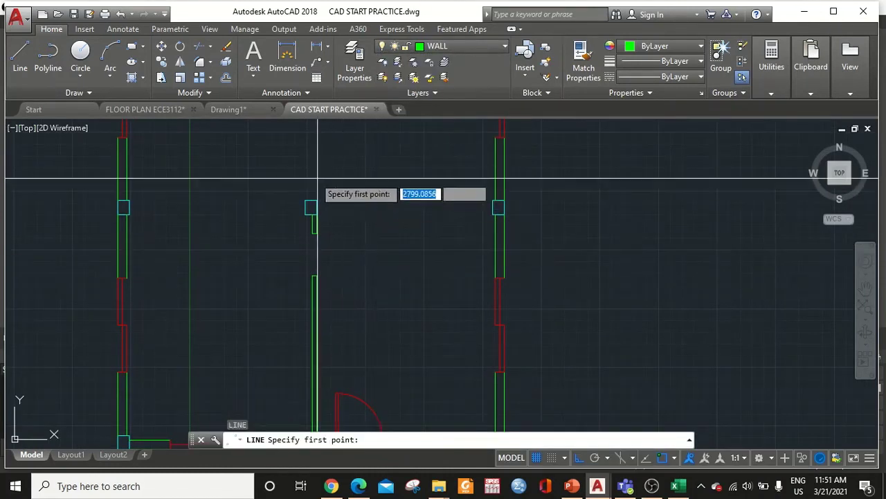
pyautogui.click(305, 201)
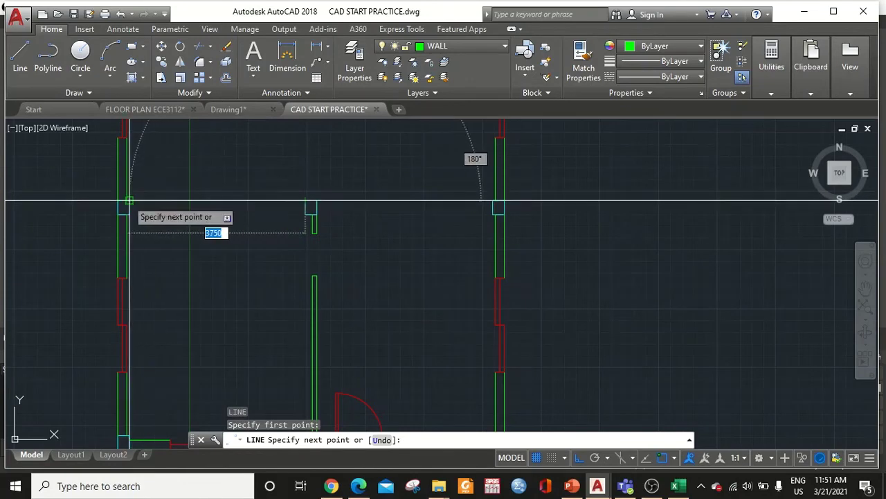
pyautogui.press('Escape')
pyautogui.press('Return')
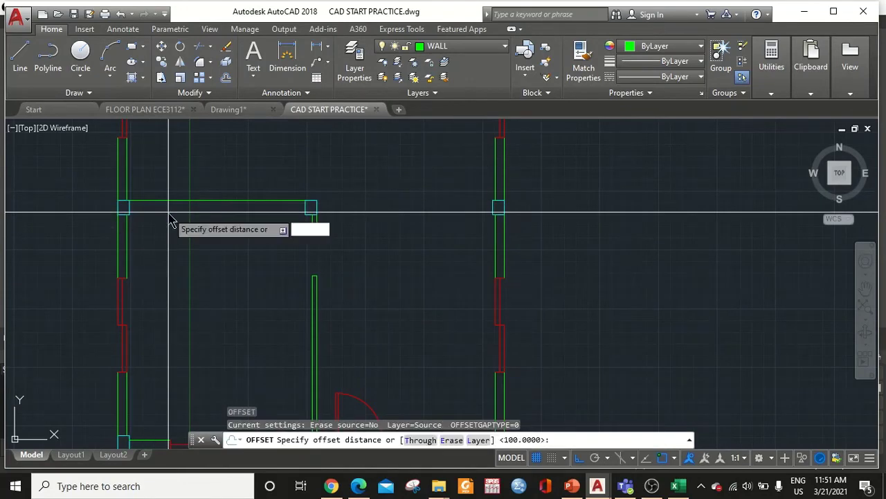
pyautogui.write('100')
pyautogui.press('Return')
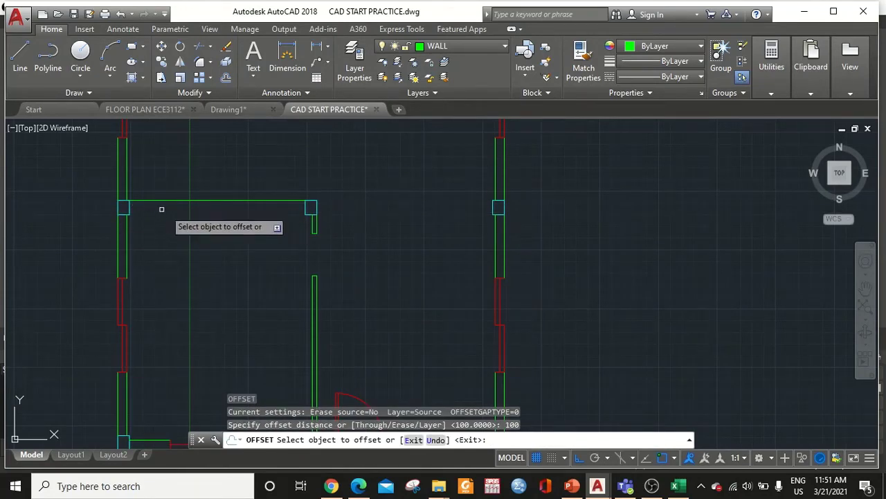
pyautogui.click(184, 201)
pyautogui.click(317, 253)
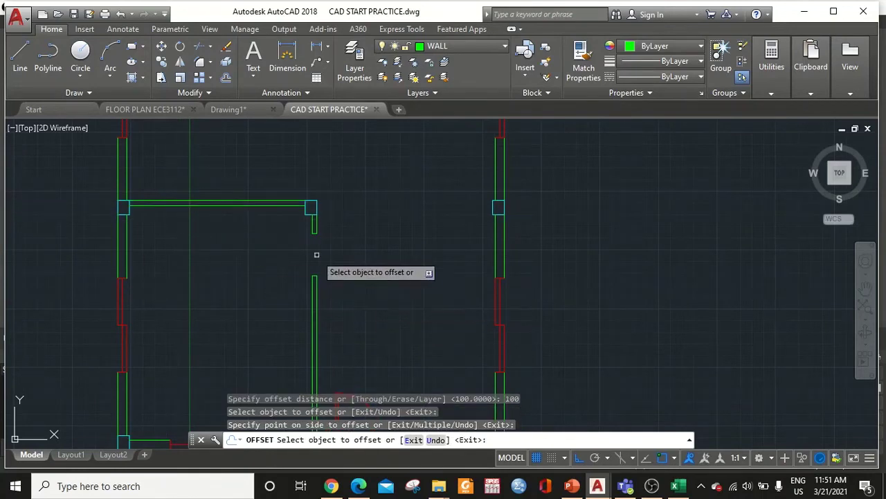
pyautogui.press('Escape')
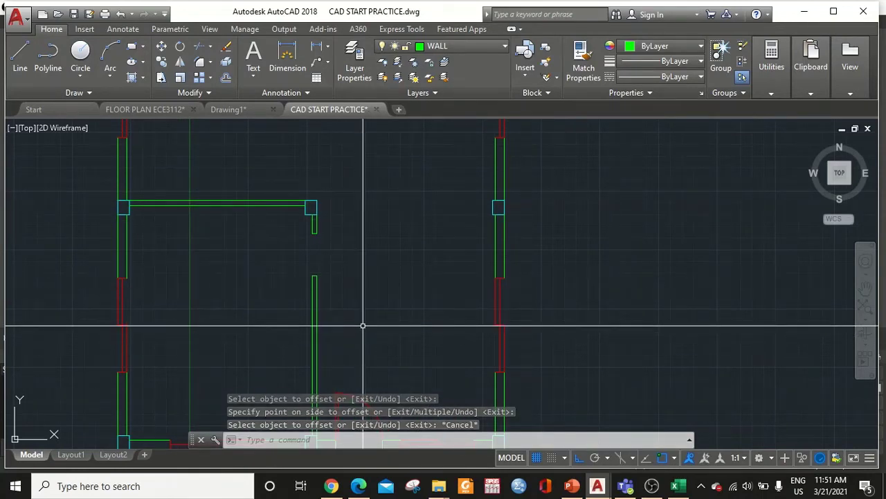
pyautogui.write('rec')
pyautogui.press('Return')
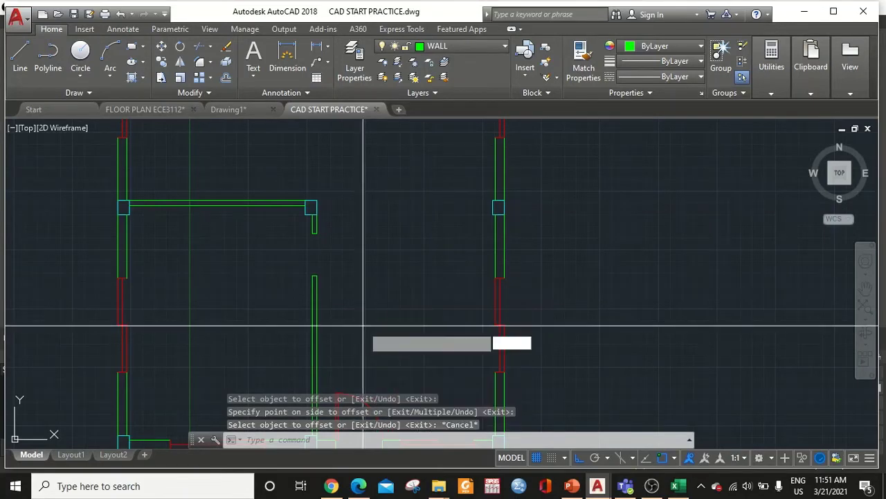
# Step: Draw a 900 by 50 door leaf rectangle at the wall end
pyautogui.click(311, 236)
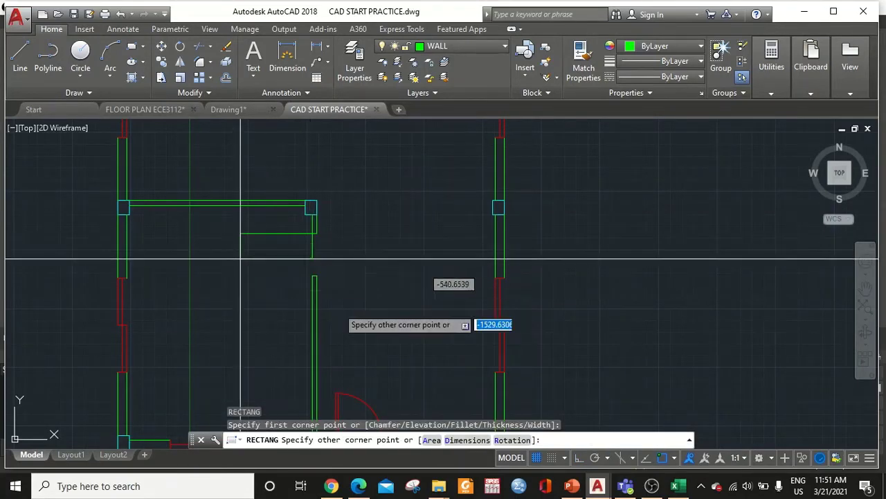
pyautogui.click(467, 439)
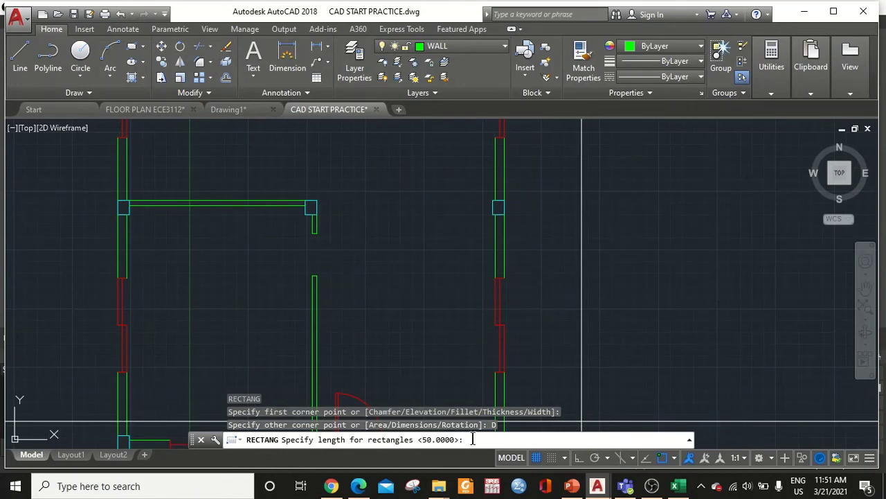
pyautogui.write('900')
pyautogui.press('Return')
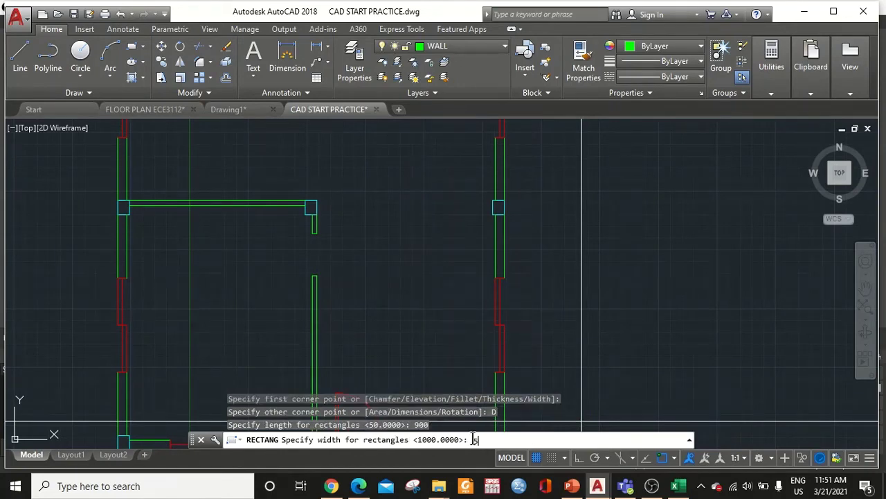
pyautogui.write('50')
pyautogui.press('Return')
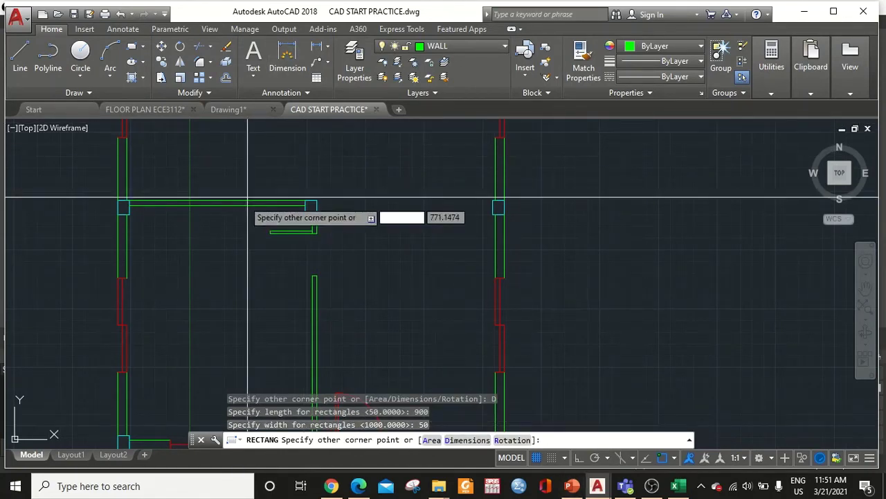
pyautogui.press('Escape')
# Step: Draw a three-point door swing arc ending at the door leaf
pyautogui.scroll(5, 268, 246)
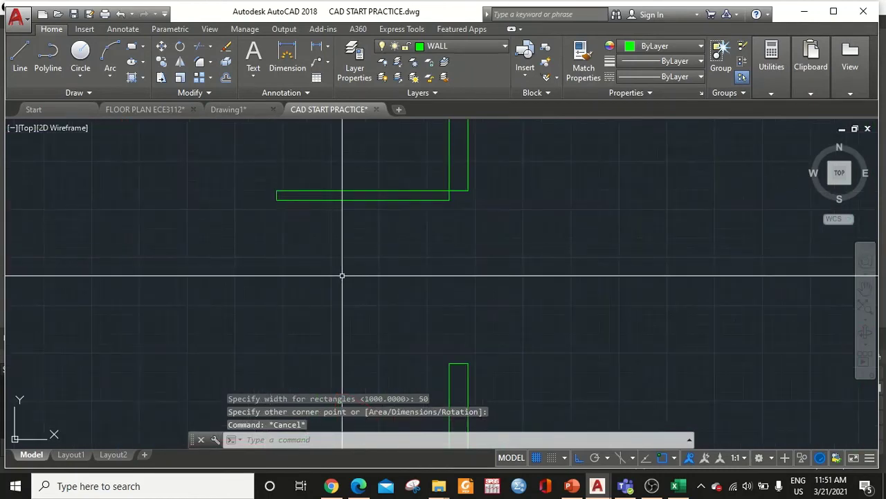
pyautogui.write('a')
pyautogui.press('Return')
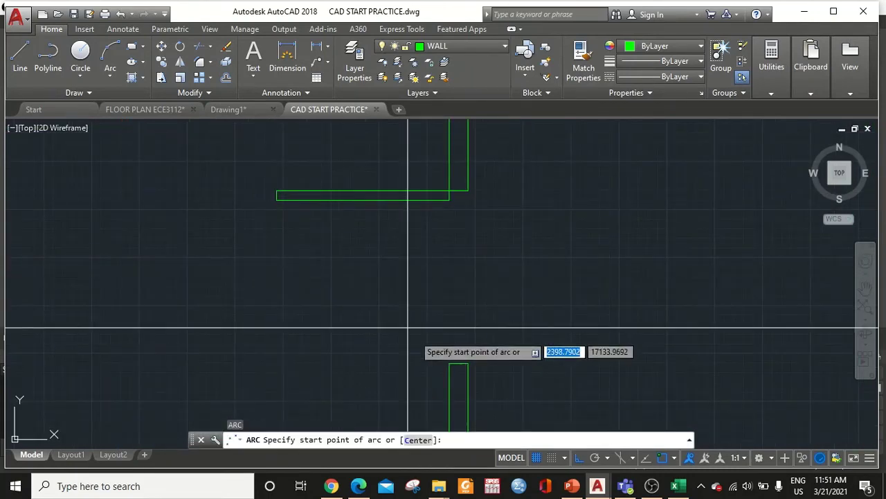
pyautogui.click(459, 363)
pyautogui.click(273, 197)
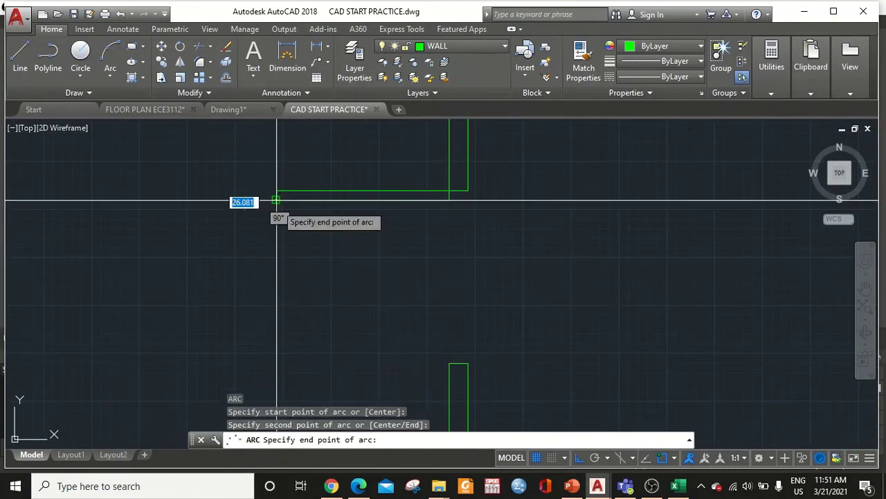
pyautogui.click(276, 199)
pyautogui.press('Escape')
# Step: Put the door leaf and swing arc on the DOORS WINDOWS layer
pyautogui.click(384, 155)
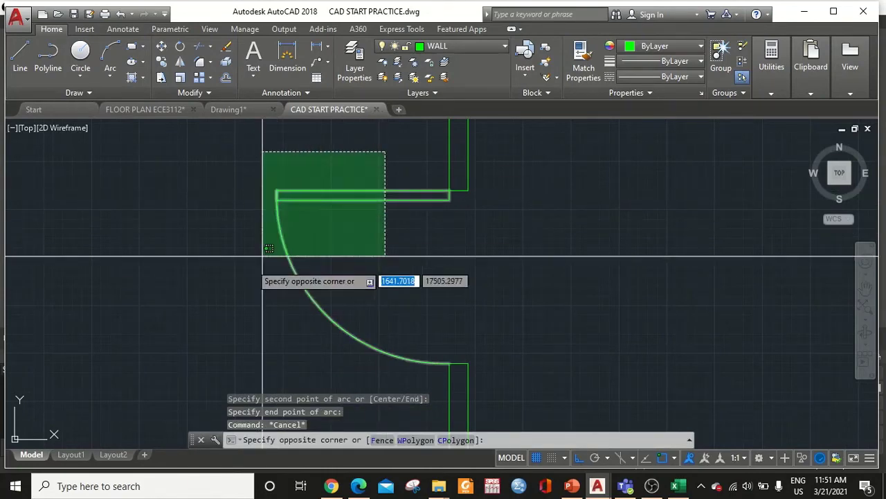
pyautogui.click(291, 277)
pyautogui.click(446, 49)
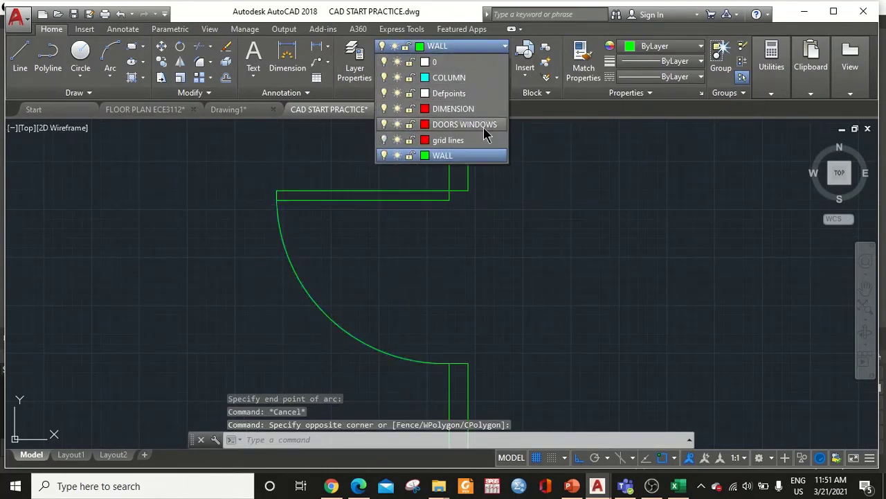
pyautogui.click(484, 128)
pyautogui.press('Escape')
pyautogui.scroll(-3, 637, 233)
pyautogui.moveTo(655, 186); pyautogui.dragTo(515, 170, button='middle')
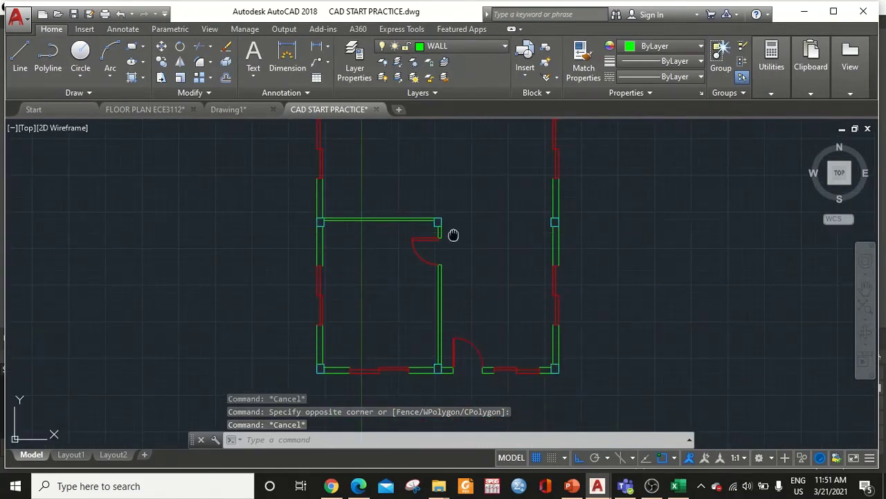
pyautogui.moveTo(454, 236); pyautogui.dragTo(441, 335, button='middle')
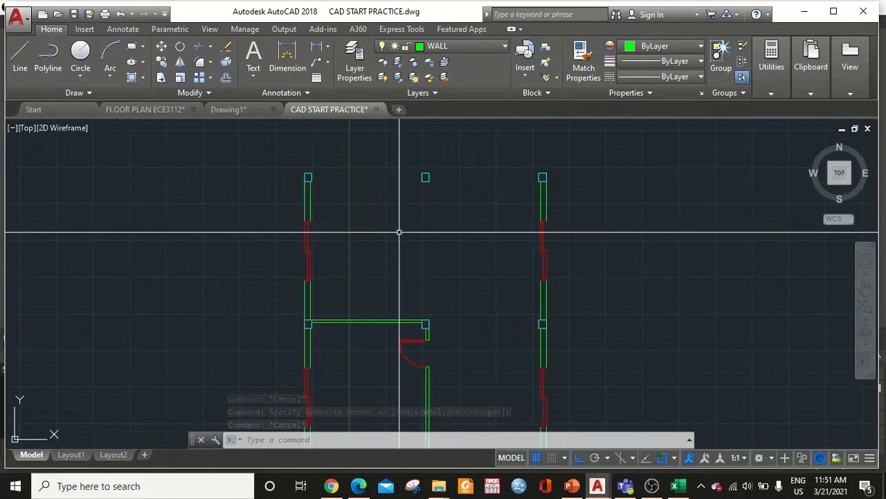
pyautogui.scroll(-2, 473, 247)
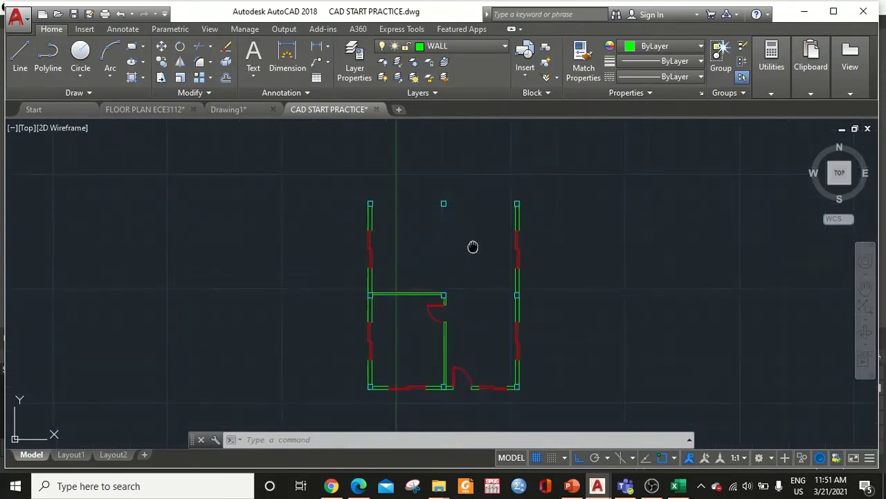
pyautogui.moveTo(473, 247); pyautogui.dragTo(426, 231, button='middle')
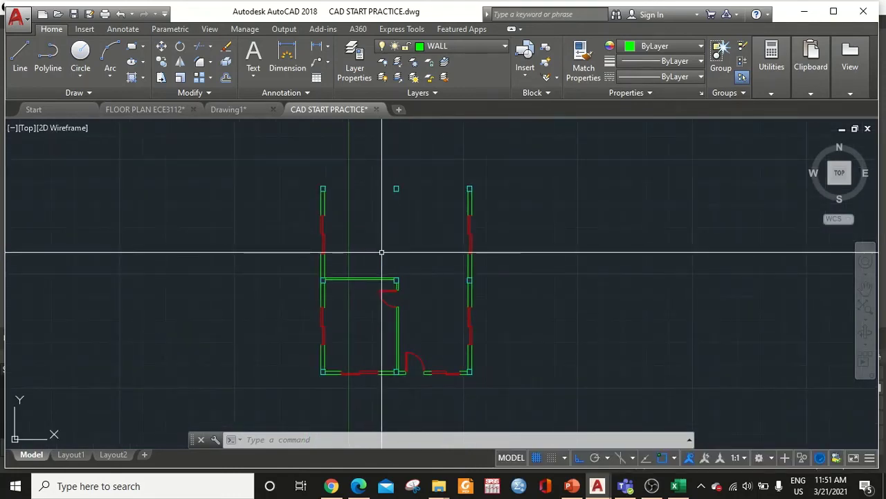
pyautogui.scroll(2, 382, 252)
pyautogui.moveTo(382, 251); pyautogui.dragTo(401, 249, button='middle')
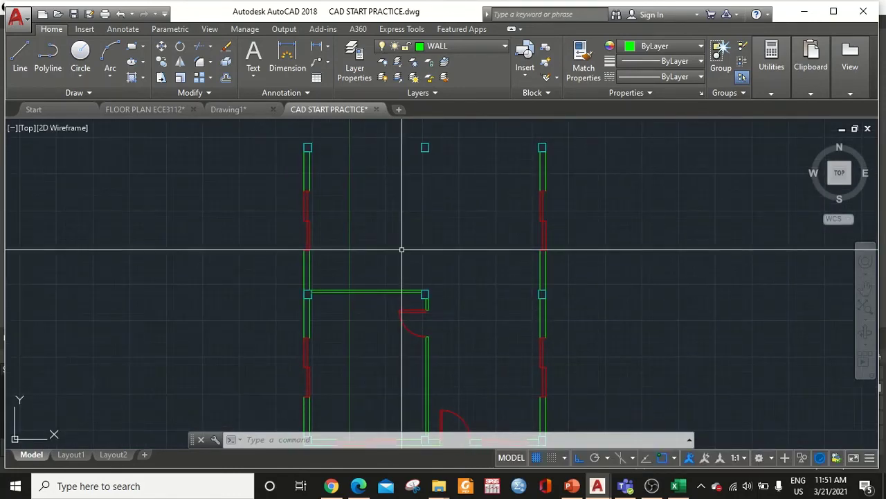
# Step: Start DT single-line text in the upper-left room at 0° rotation
pyautogui.write('D')
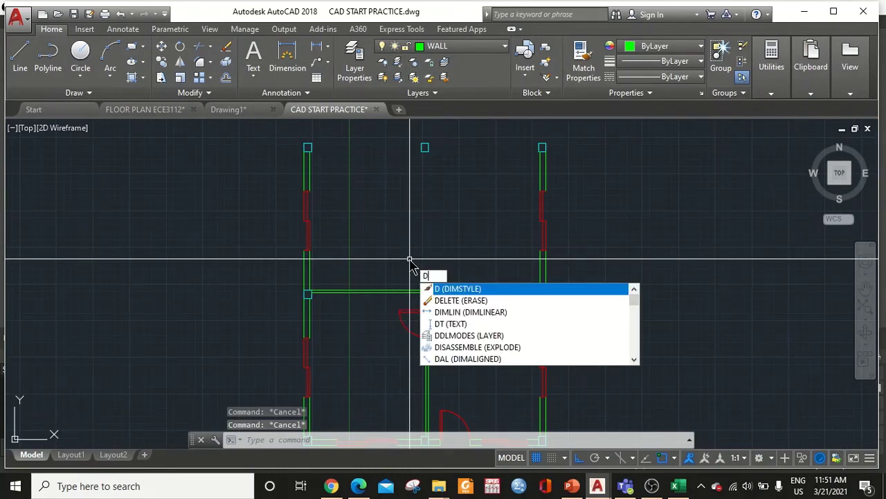
pyautogui.write('T')
pyautogui.press('Return')
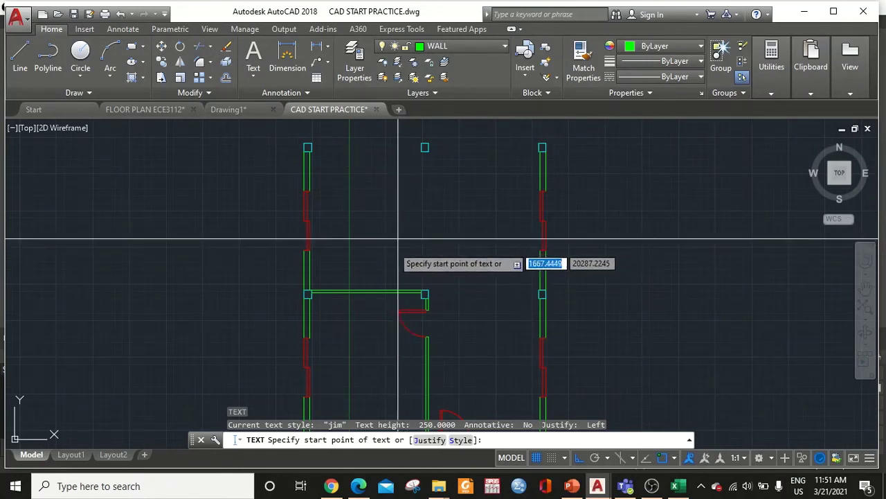
pyautogui.click(331, 216)
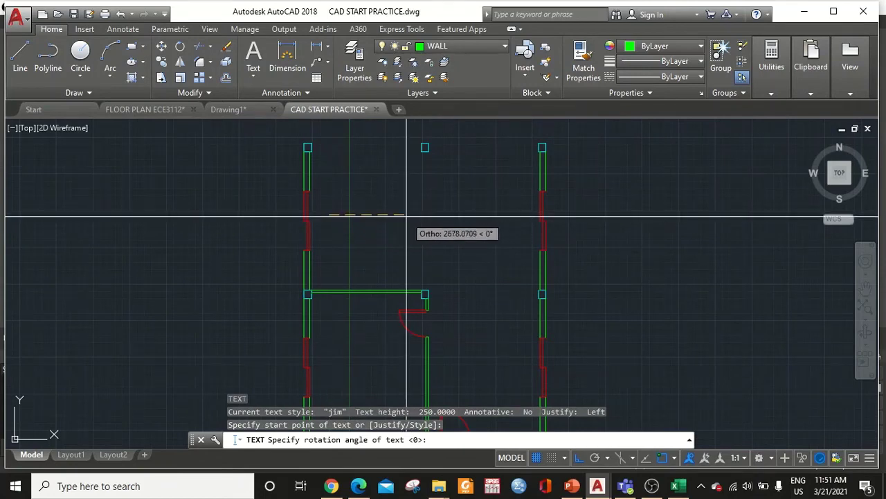
pyautogui.press('Return')
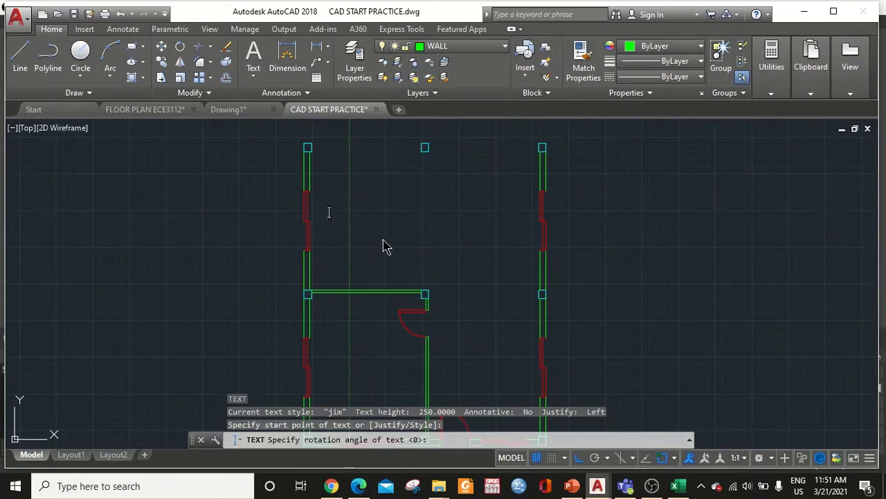
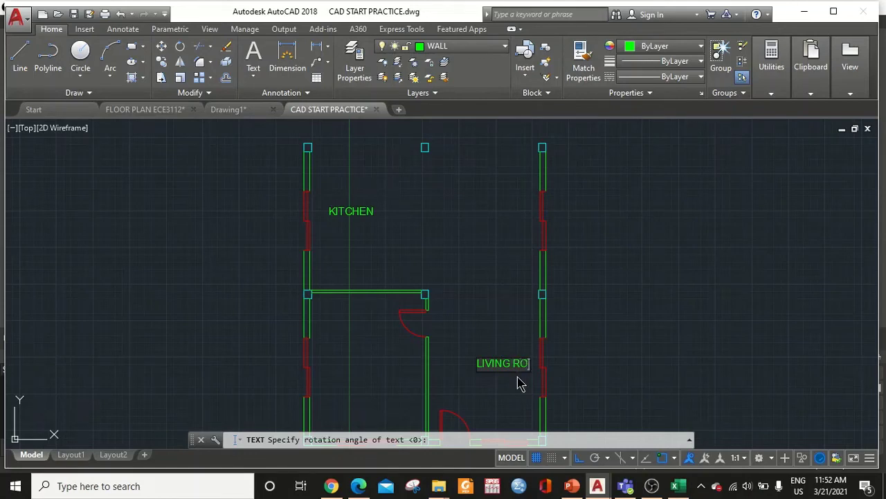
# Step: Finish the LIVING ROOM label and move it slightly left
pyautogui.press('Return')
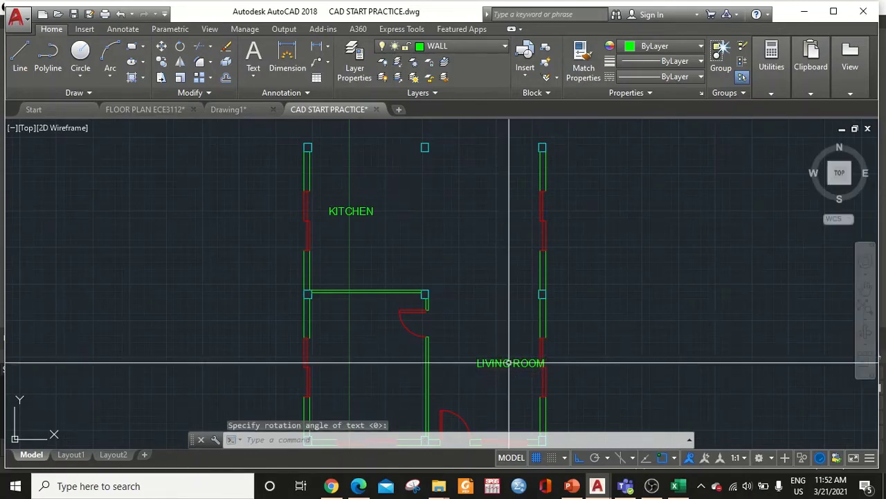
pyautogui.click(510, 363)
pyautogui.write('m')
pyautogui.press('Return')
pyautogui.click(510, 363)
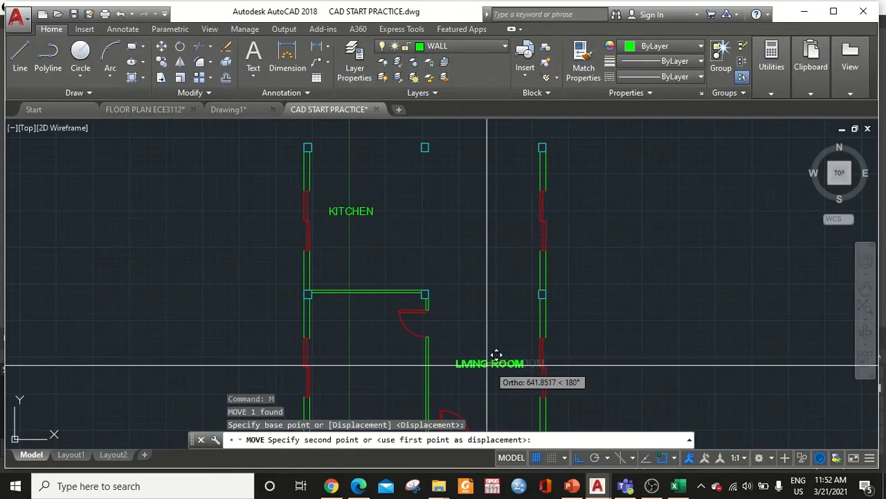
pyautogui.click(487, 364)
pyautogui.press('Escape')
# Step: Place DINING AREA and BEDROOM labels with DTEXT inside their rooms
pyautogui.write('DT')
pyautogui.press('Return')
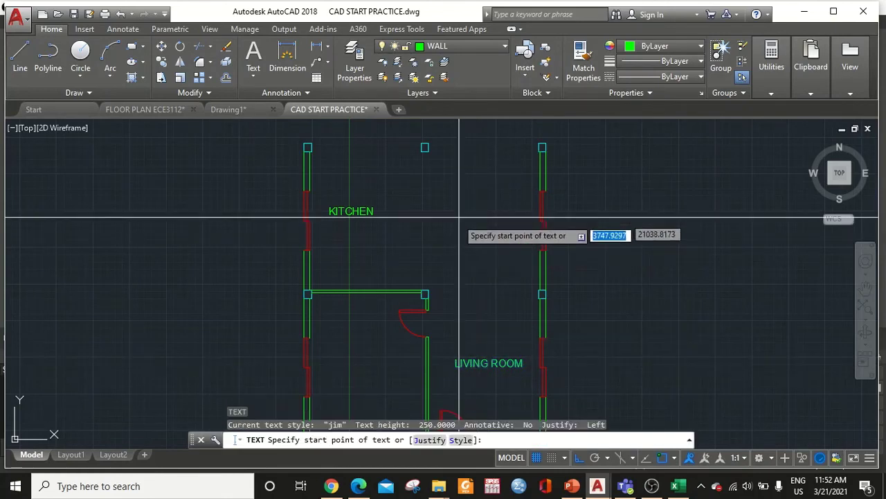
pyautogui.click(491, 219)
pyautogui.press('Return')
pyautogui.write('DINING AREA')
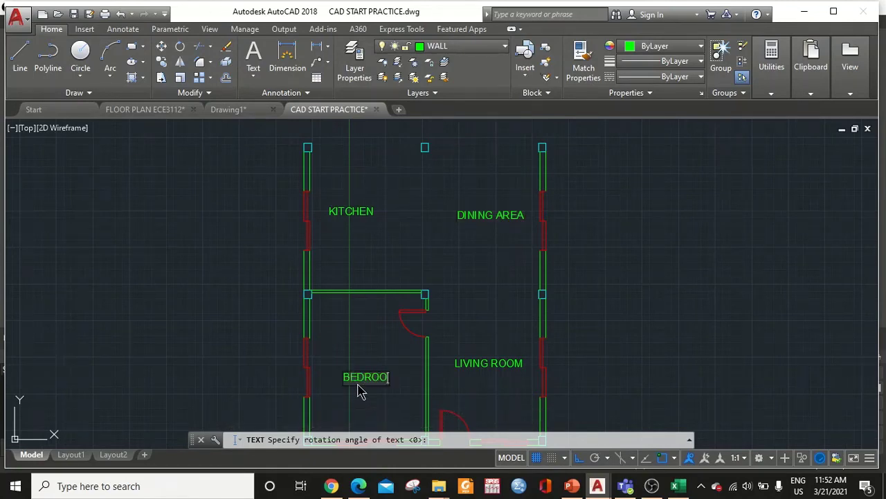
pyautogui.press('Escape')
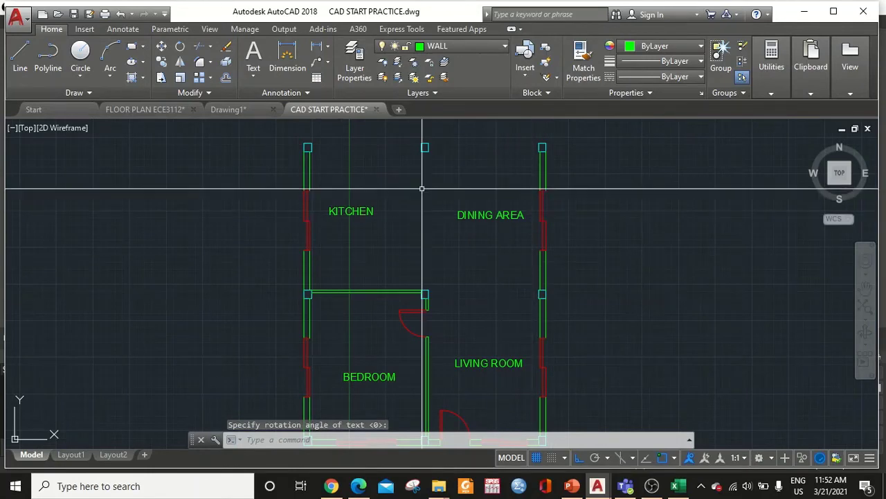
pyautogui.scroll(-2, 520, 289)
pyautogui.moveTo(509, 279); pyautogui.dragTo(475, 281, button='middle')
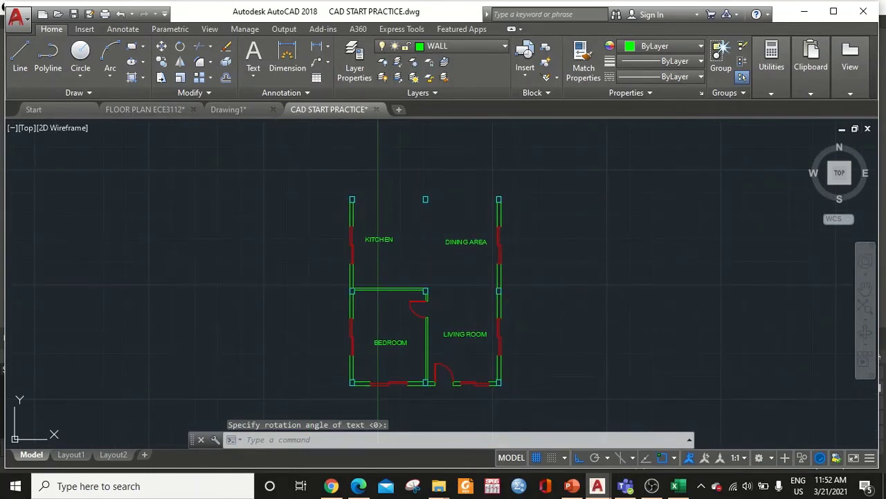
# Step: Trace a line along the dining area's top wall, abandoning two restarted line commands
pyautogui.write('l')
pyautogui.press('Return')
pyautogui.scroll(2, 424, 203)
pyautogui.click(427, 205)
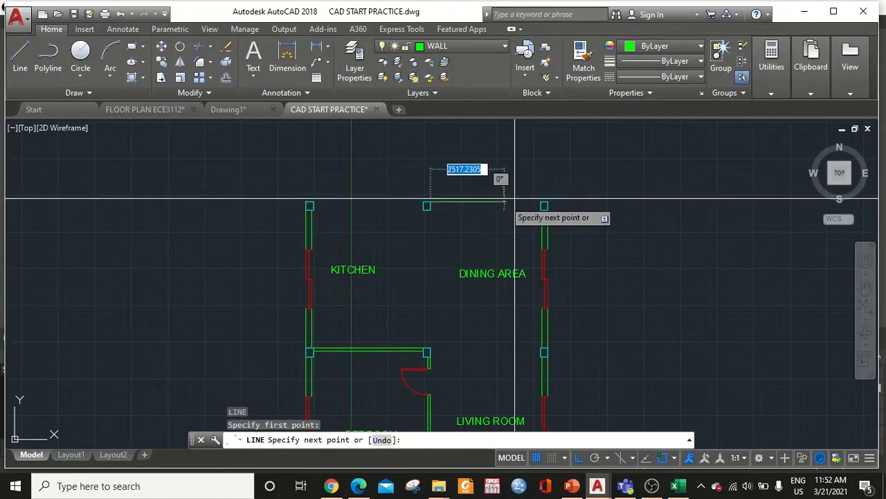
pyautogui.click(544, 206)
pyautogui.press('Return')
pyautogui.scroll(2, 454, 205)
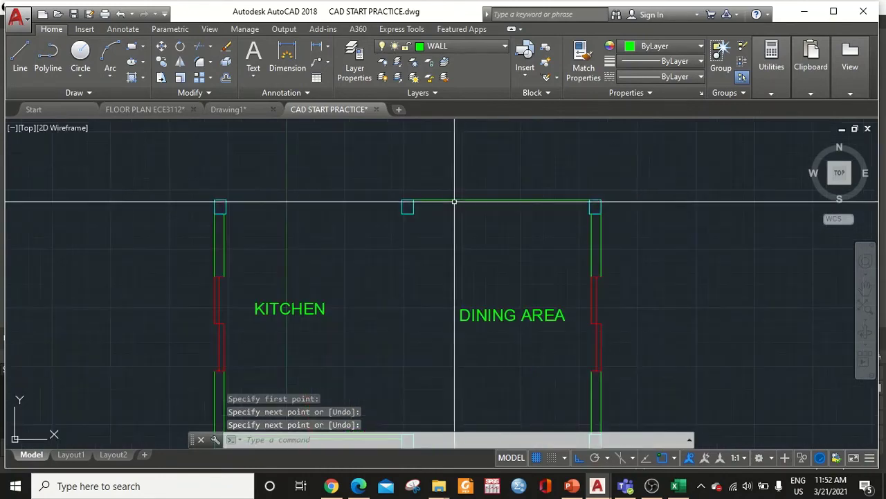
pyautogui.press('Return')
pyautogui.press('Escape')
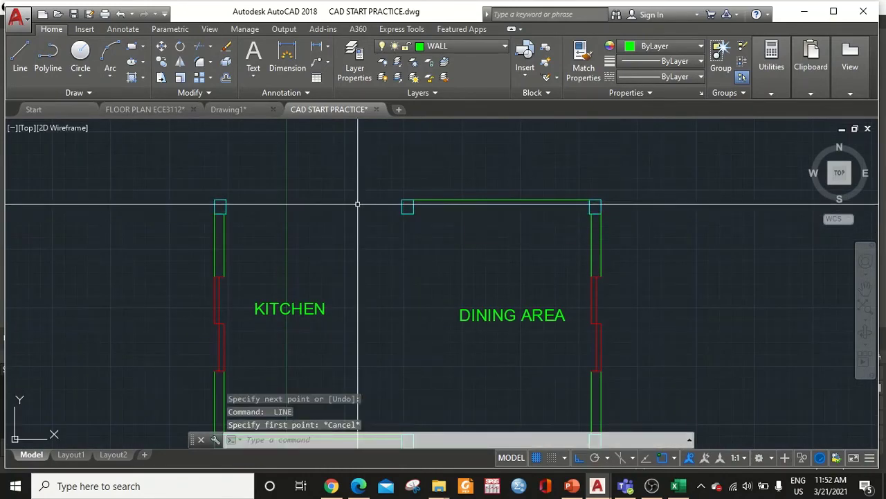
pyautogui.write('l')
pyautogui.press('Return')
pyautogui.press('Escape')
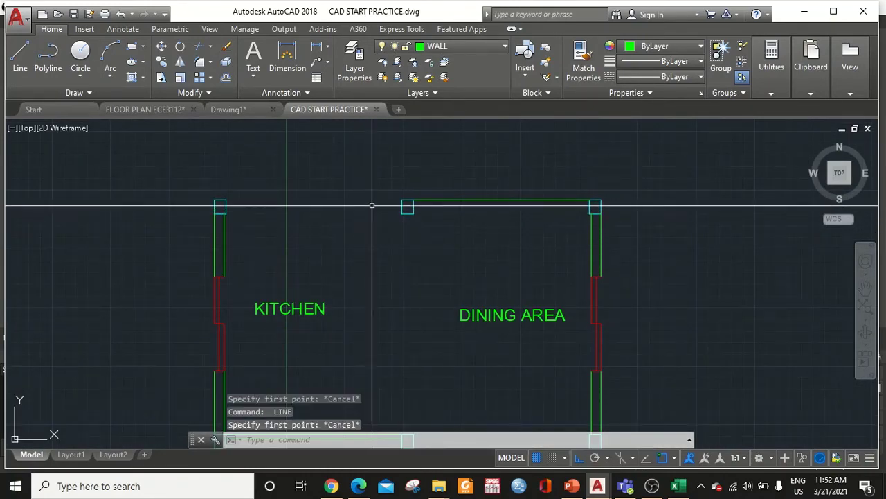
# Step: Draw a wall line from the column corner 400 units left, then 1200 units down
pyautogui.press('Return')
pyautogui.scroll(2, 392, 204)
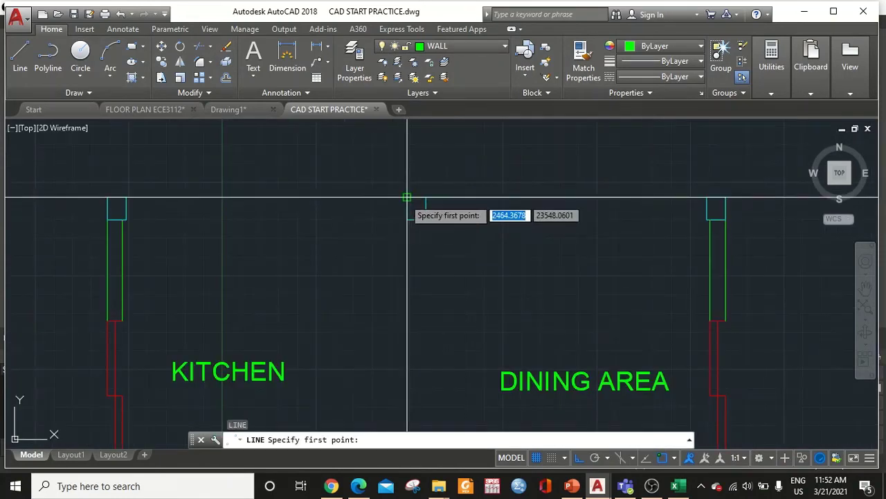
pyautogui.click(407, 199)
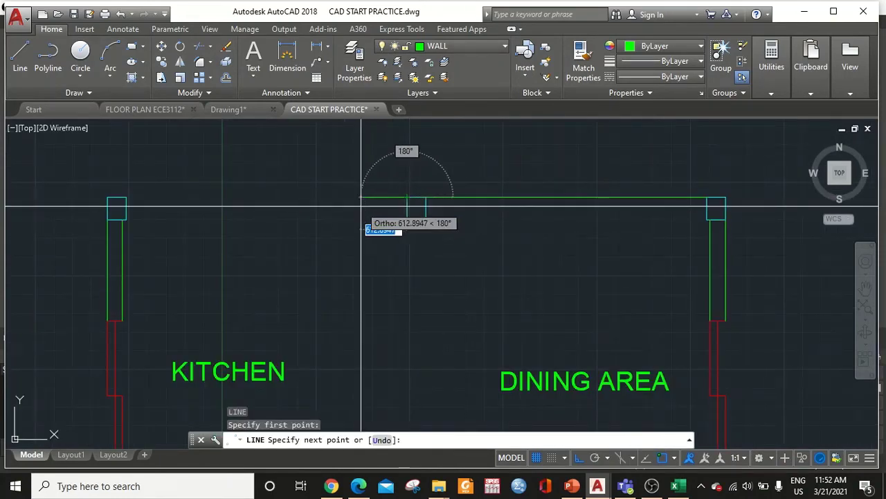
pyautogui.write('400')
pyautogui.press('Return')
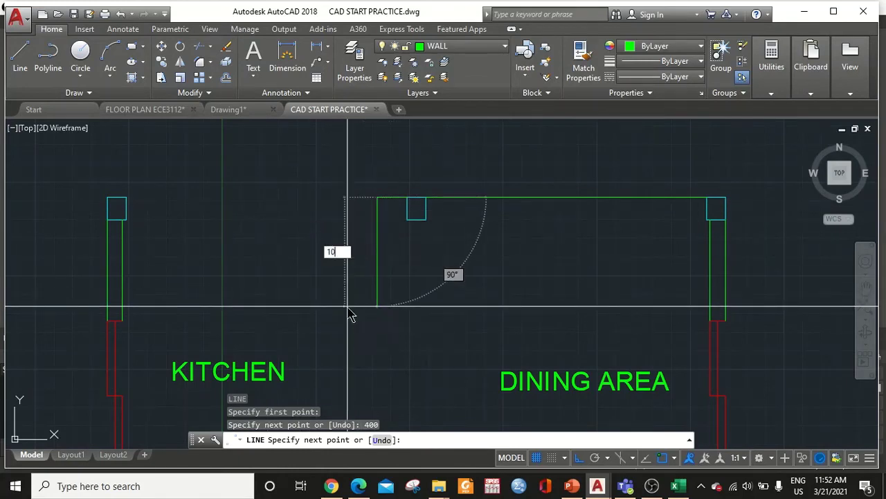
pyautogui.press('Return')
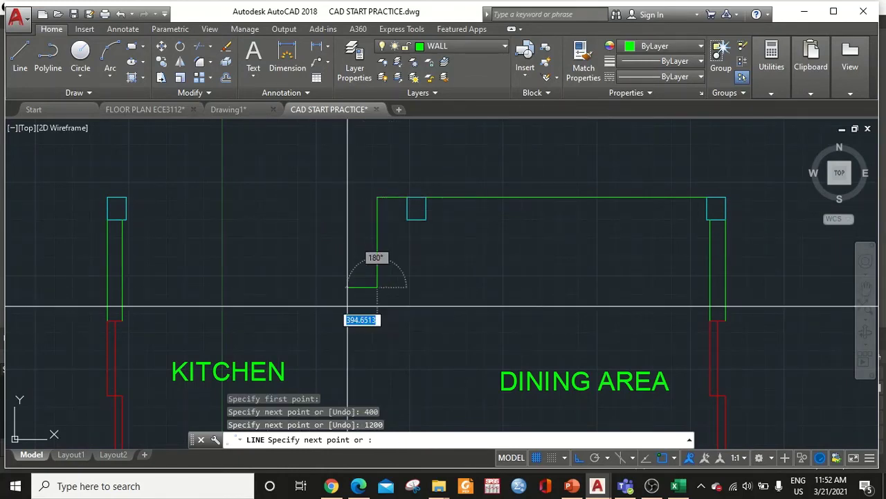
pyautogui.press('Escape')
# Step: Erase the mistaken long vertical line
pyautogui.click(385, 238)
pyautogui.click(292, 254)
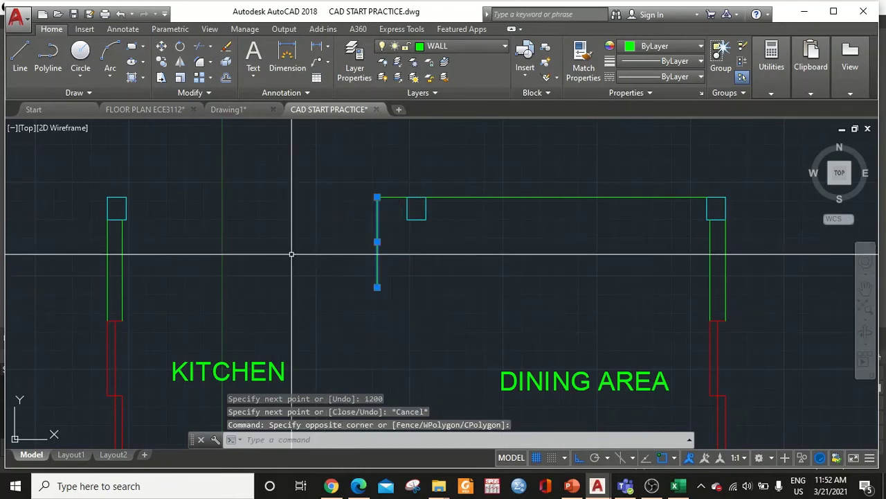
pyautogui.write('E')
pyautogui.press('Return')
pyautogui.press('Return')
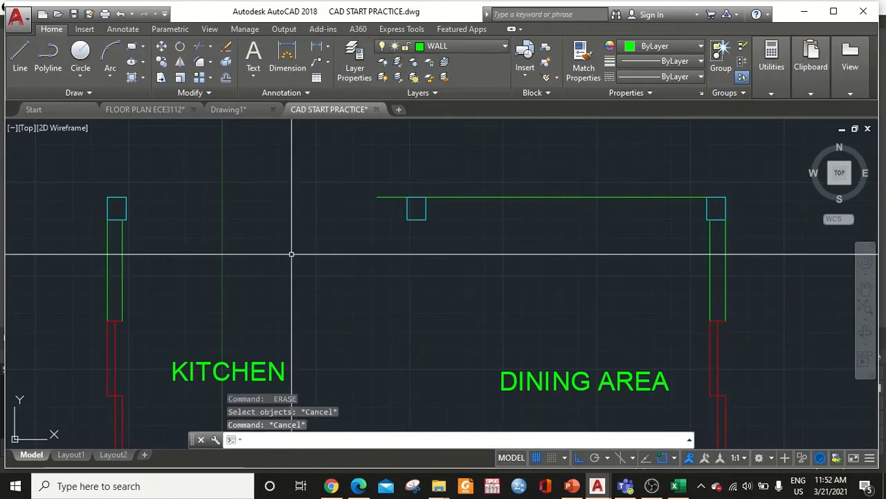
pyautogui.write('L')
# Step: Draw a 200-unit wall return down from the end of the 400-unit extension
pyautogui.press('Return')
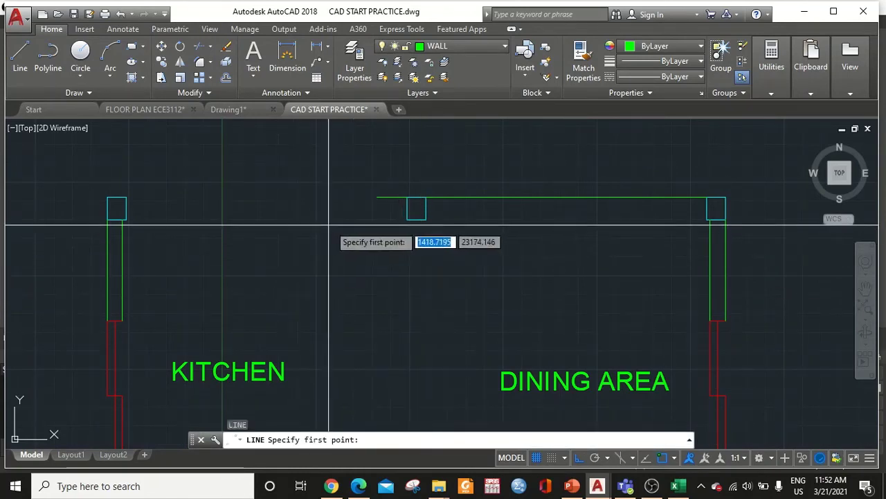
pyautogui.click(375, 198)
pyautogui.write('200')
pyautogui.press('Return')
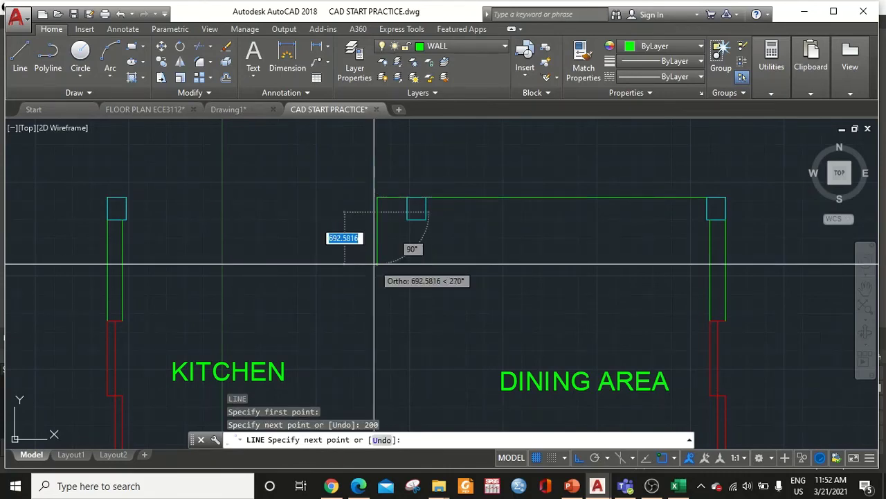
pyautogui.click(407, 212)
pyautogui.press('Escape')
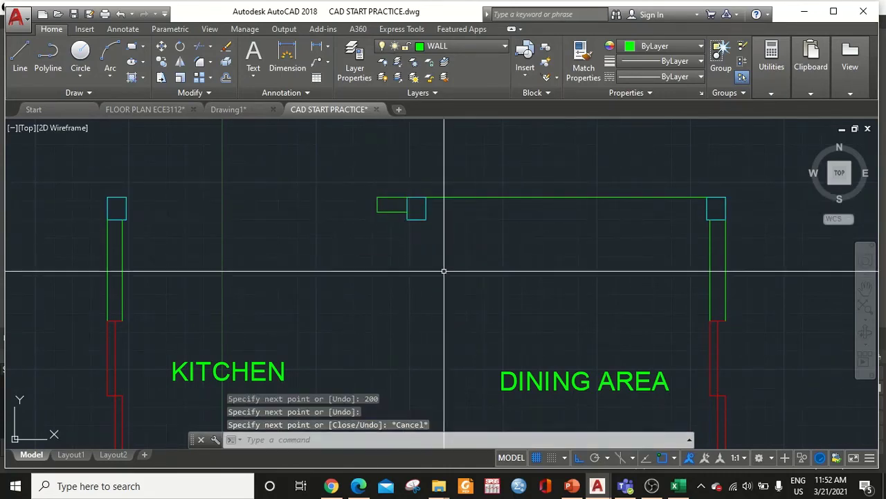
pyautogui.scroll(-4, 444, 268)
pyautogui.moveTo(443, 277); pyautogui.dragTo(417, 185, button='middle')
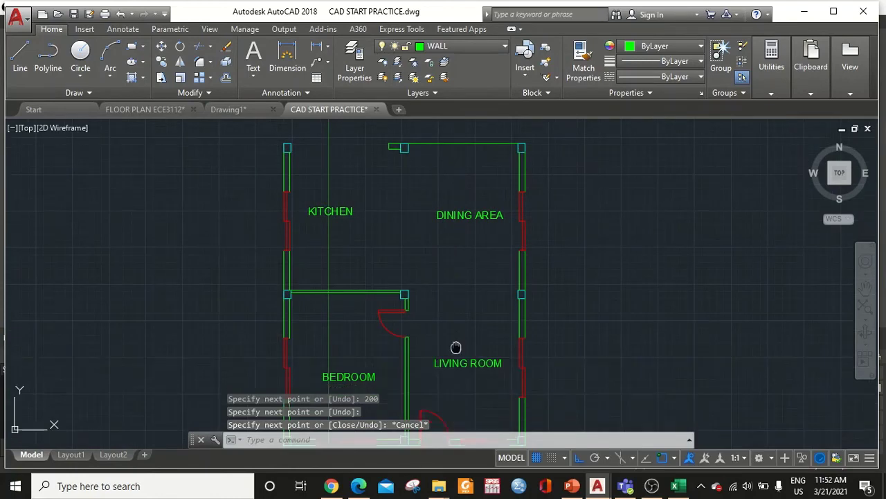
pyautogui.scroll(6, 455, 348)
# Step: Copy the bedroom door leaf to the corner of the dining area's top wall
pyautogui.click(320, 276)
pyautogui.click(317, 276)
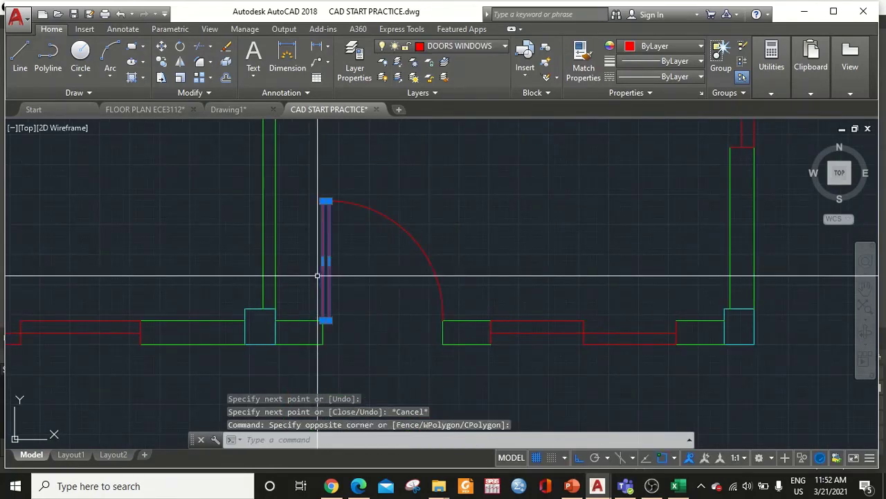
pyautogui.write('co')
pyautogui.press('Return')
pyautogui.scroll(4, 346, 194)
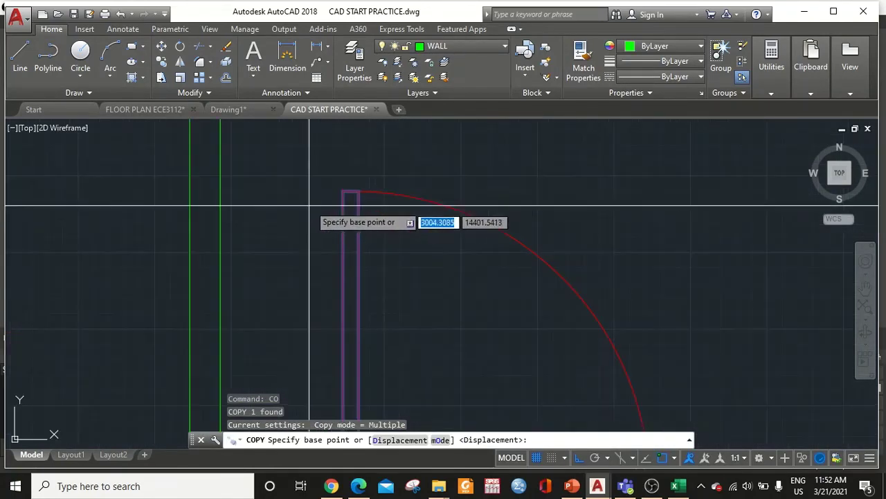
pyautogui.scroll(1, 352, 194)
pyautogui.click(354, 192)
pyautogui.scroll(-6, 354, 191)
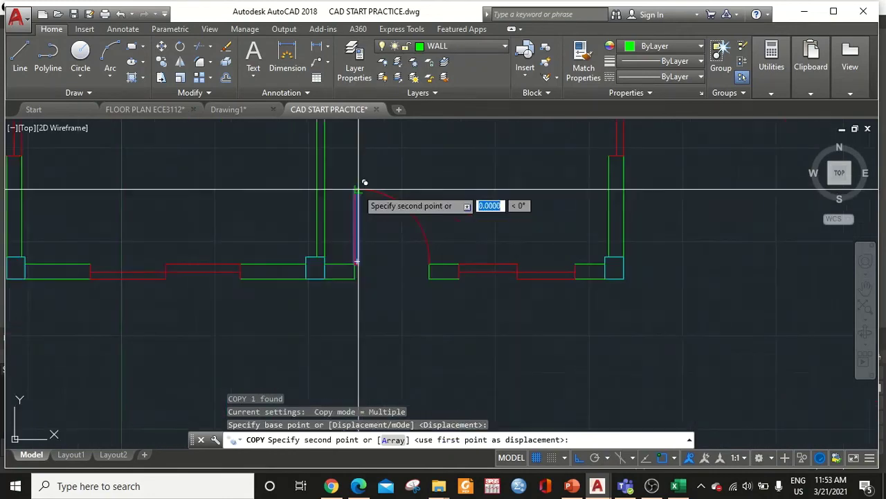
pyautogui.moveTo(356, 194); pyautogui.dragTo(358, 156, button='middle')
pyautogui.scroll(5, 363, 147)
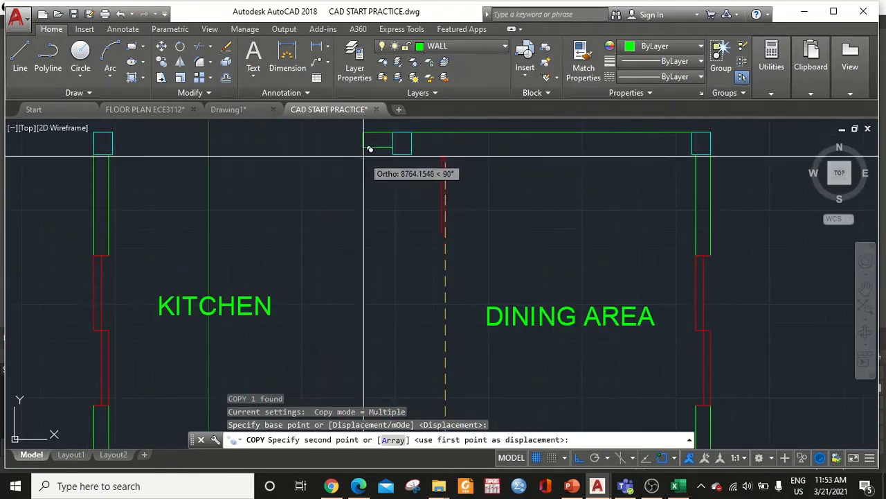
pyautogui.click(363, 146)
pyautogui.press('Escape')
pyautogui.moveTo(351, 198); pyautogui.dragTo(388, 282, button='middle')
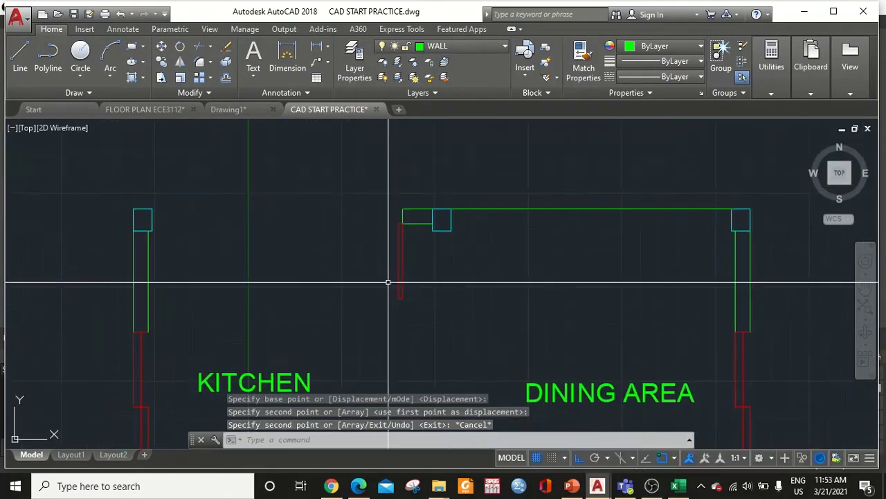
# Step: Draw a 1000-unit wall line leftward from the top wall corner
pyautogui.write('l')
pyautogui.press('Return')
pyautogui.click(402, 208)
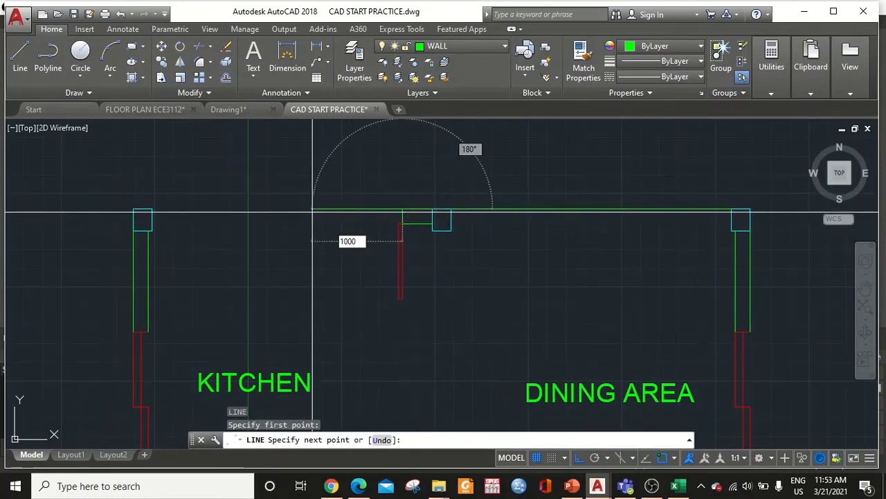
pyautogui.press('Return')
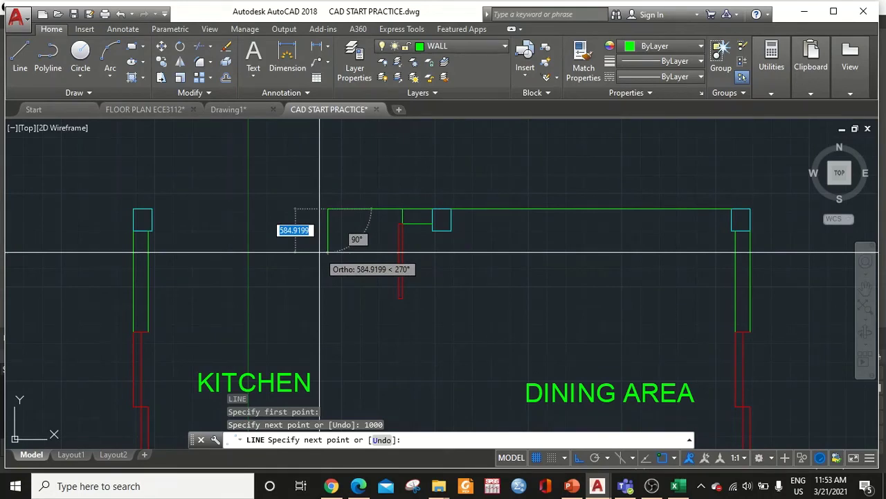
# Step: Complete the 200-unit wall segment, ending it at the left column
pyautogui.press('Return')
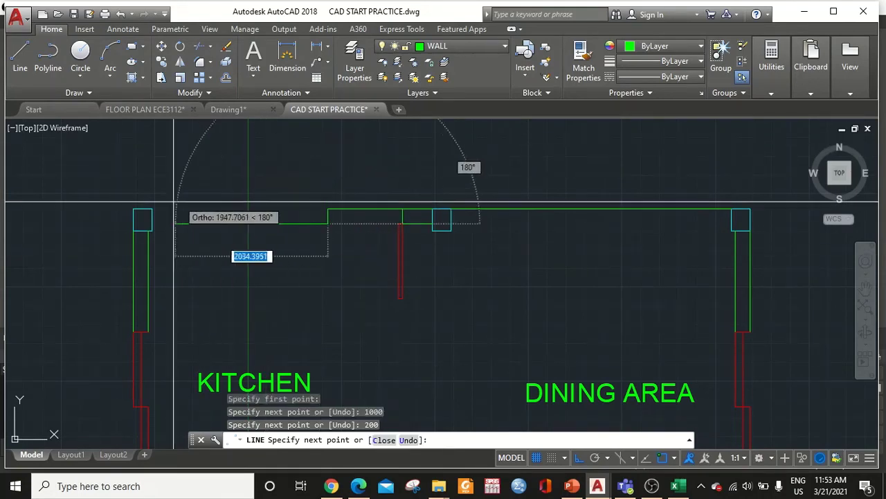
pyautogui.click(152, 223)
pyautogui.press('Escape')
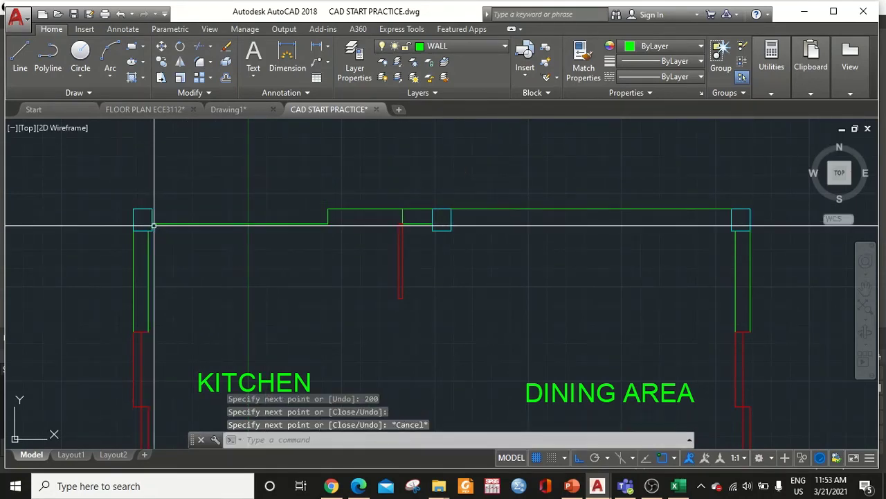
pyautogui.press('Return')
pyautogui.click(153, 208)
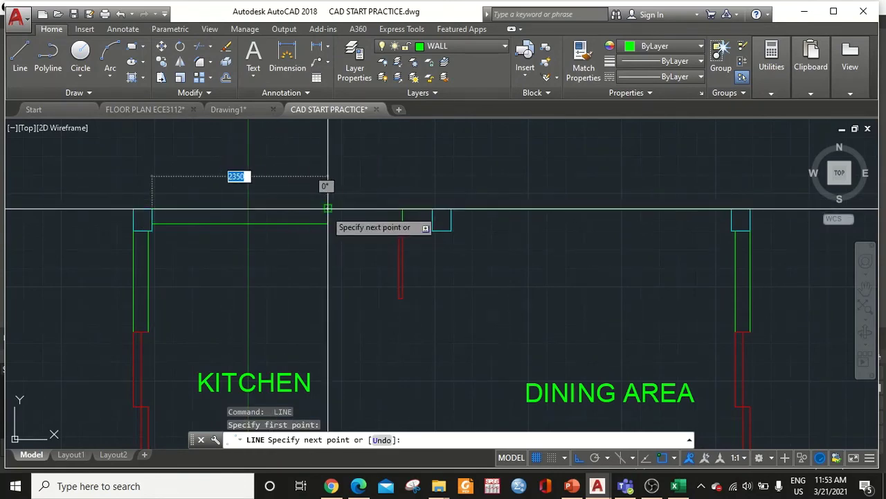
pyautogui.press('Escape')
# Step: Erase the extra top kitchen wall segment
pyautogui.click(377, 198)
pyautogui.click(345, 226)
pyautogui.write('E')
pyautogui.press('Return')
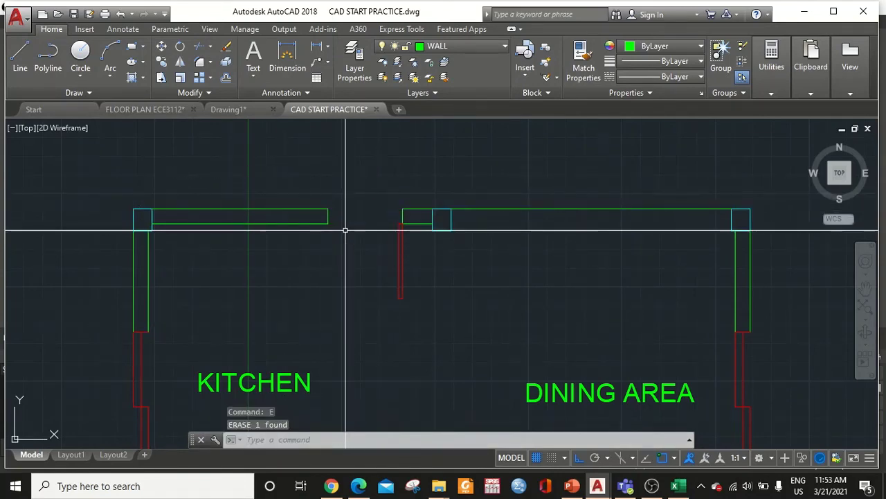
# Step: Draw a 3-point door swing arc from the wall end to the door leaf, then select them
pyautogui.write('A')
pyautogui.press('Return')
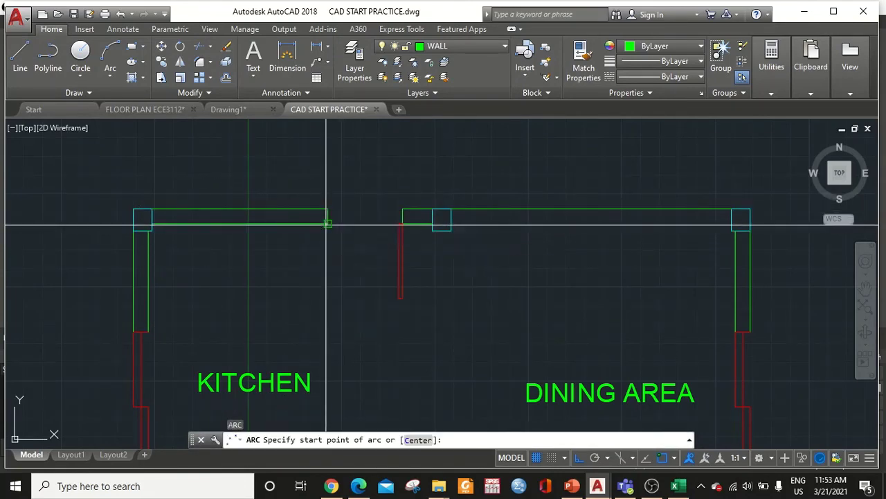
pyautogui.click(400, 223)
pyautogui.click(398, 298)
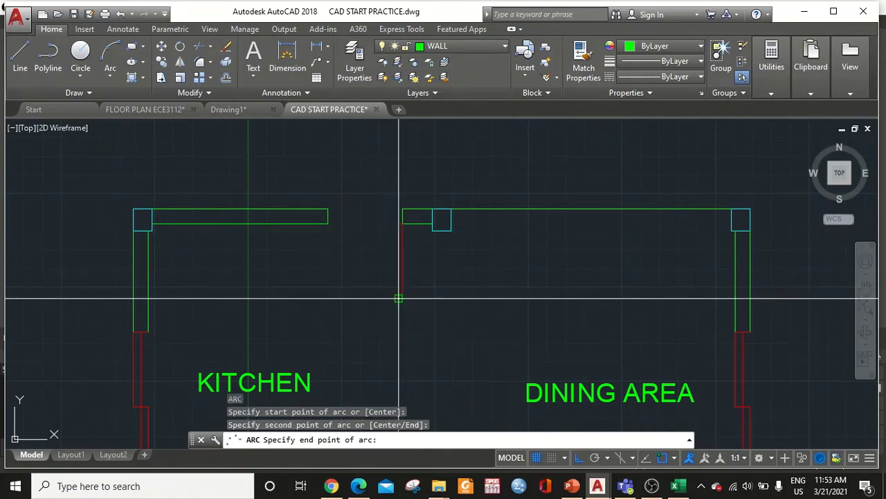
pyautogui.click(328, 222)
pyautogui.press('Escape')
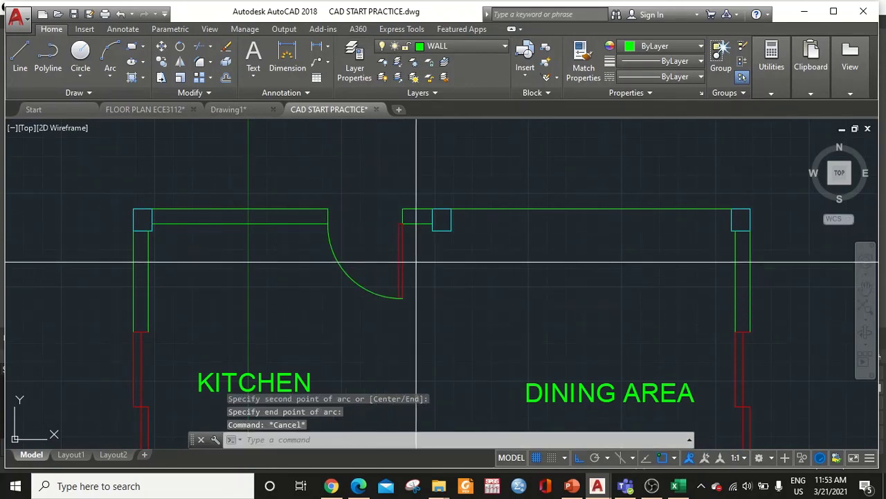
pyautogui.click(319, 311)
pyautogui.click(517, 139)
pyautogui.click(475, 44)
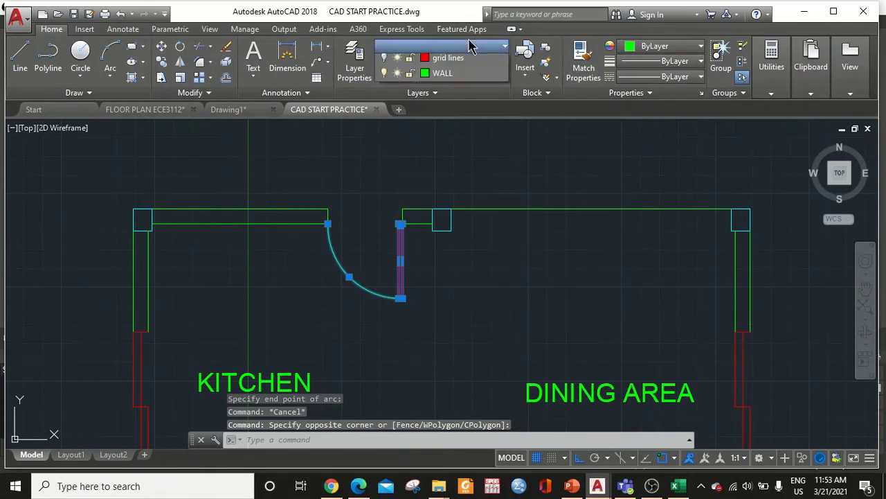
# Step: Move the kitchen door arc onto the DOORS WINDOWS layer
pyautogui.click(464, 125)
pyautogui.press('Escape')
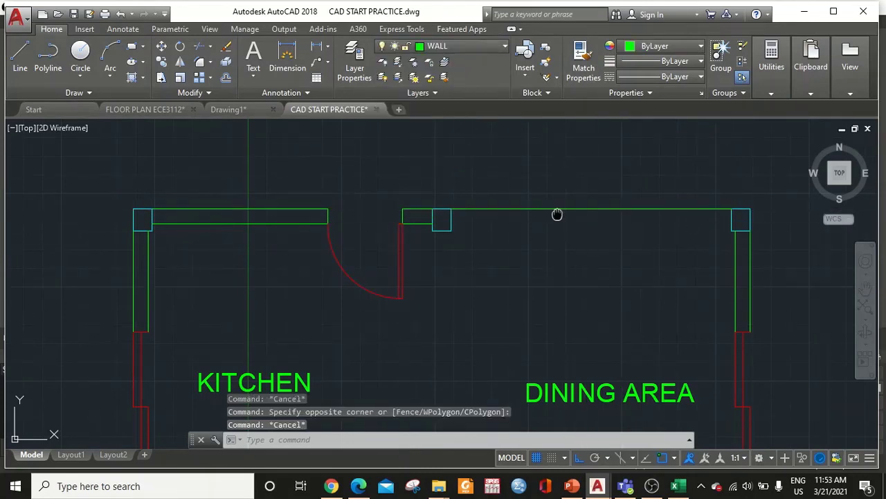
pyautogui.scroll(-4, 497, 280)
pyautogui.scroll(3, 443, 319)
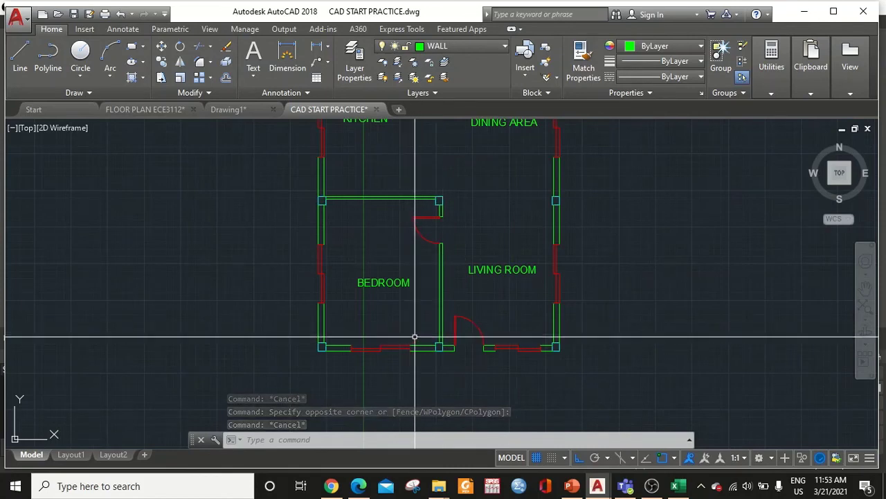
# Step: Erase the dining area's top wall after cancelling a first copy attempt
pyautogui.click(334, 367)
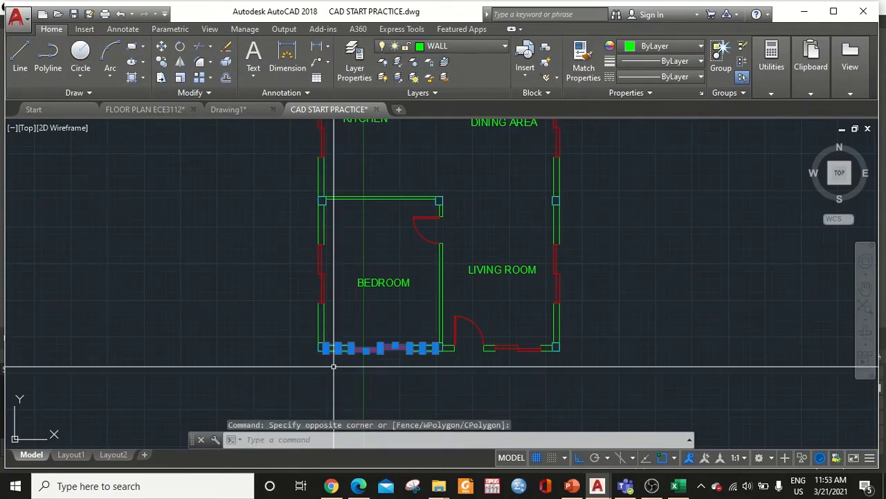
pyautogui.press('Return')
pyautogui.scroll(5, 450, 332)
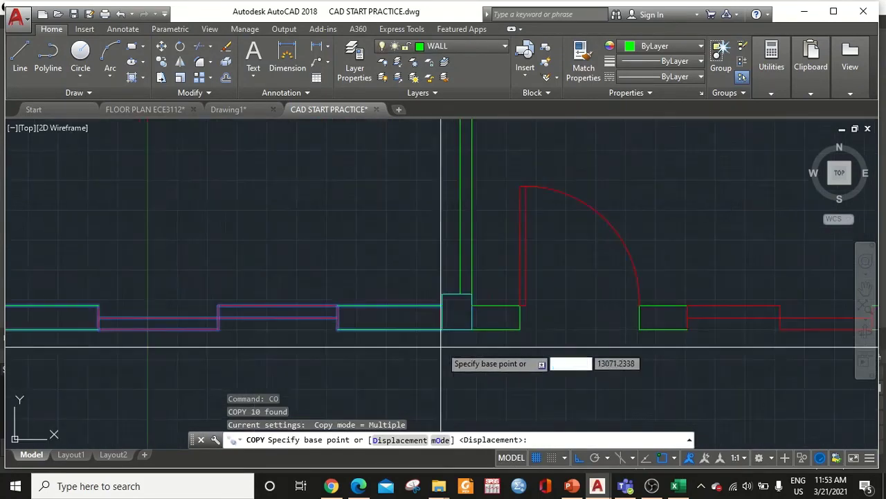
pyautogui.press('Escape')
pyautogui.scroll(-6, 441, 314)
pyautogui.press('Escape')
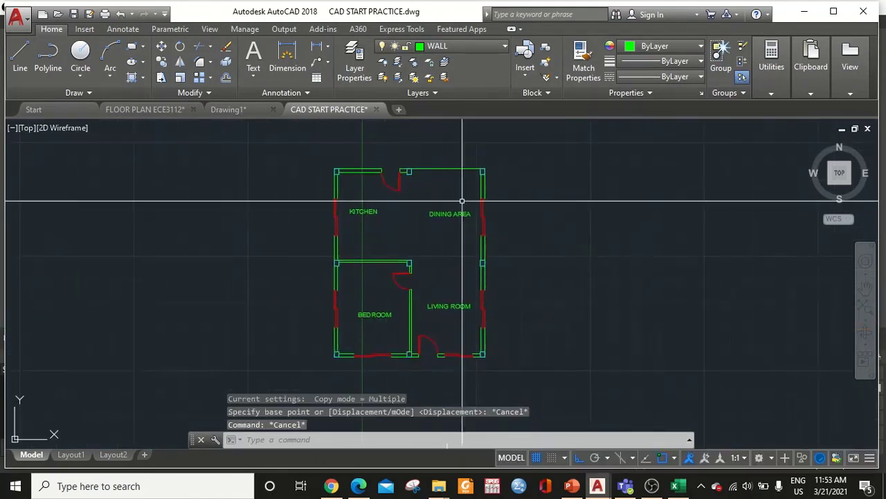
pyautogui.click(466, 162)
pyautogui.click(446, 188)
pyautogui.write('E')
pyautogui.press('Return')
# Step: Copy the bedroom's 10 bottom-wall objects, using the bedroom wall corner as base point
pyautogui.write('CO')
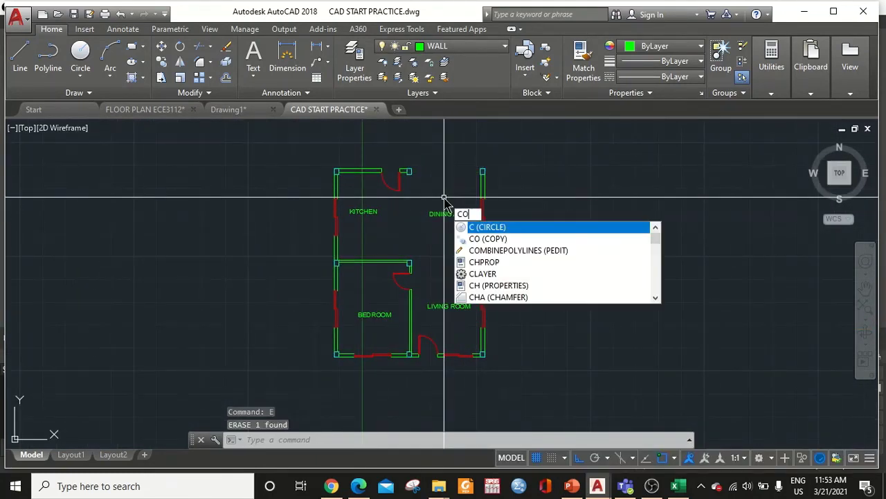
pyautogui.press('Return')
pyautogui.scroll(4, 408, 355)
pyautogui.click(395, 353)
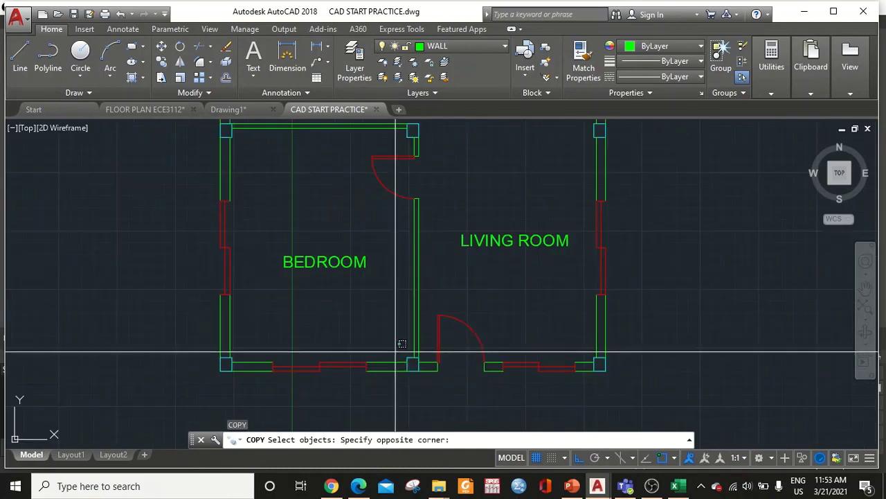
pyautogui.click(254, 381)
pyautogui.press('Return')
pyautogui.scroll(2, 382, 378)
pyautogui.scroll(3, 429, 360)
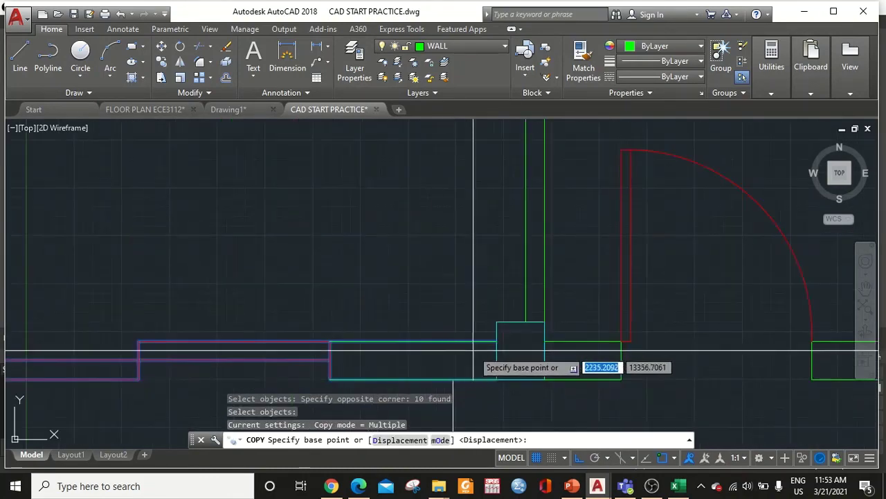
pyautogui.click(496, 339)
# Step: Place the copied windowed wall at the dining area's top corner
pyautogui.scroll(-5, 513, 294)
pyautogui.scroll(-2, 519, 286)
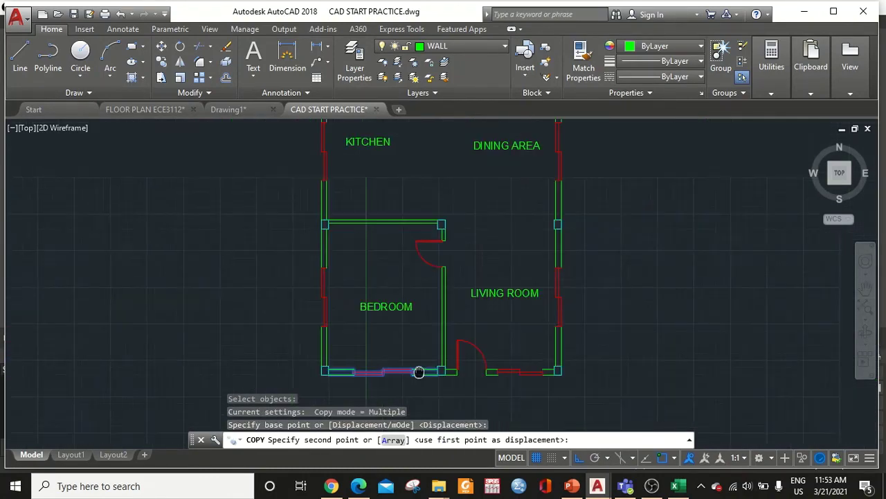
pyautogui.moveTo(556, 127); pyautogui.dragTo(423, 254, button='middle')
pyautogui.scroll(6, 423, 253)
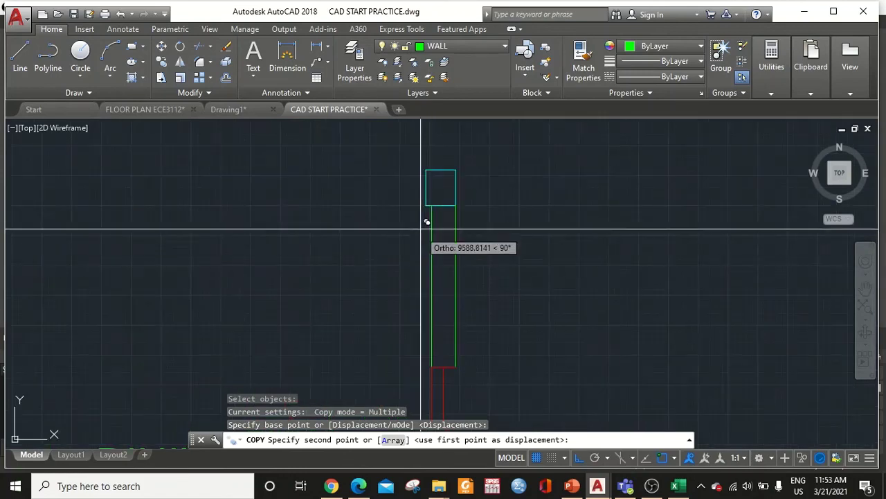
pyautogui.click(431, 159)
pyautogui.press('Escape')
pyautogui.scroll(-4, 488, 256)
pyautogui.moveTo(491, 262); pyautogui.dragTo(518, 234, button='middle')
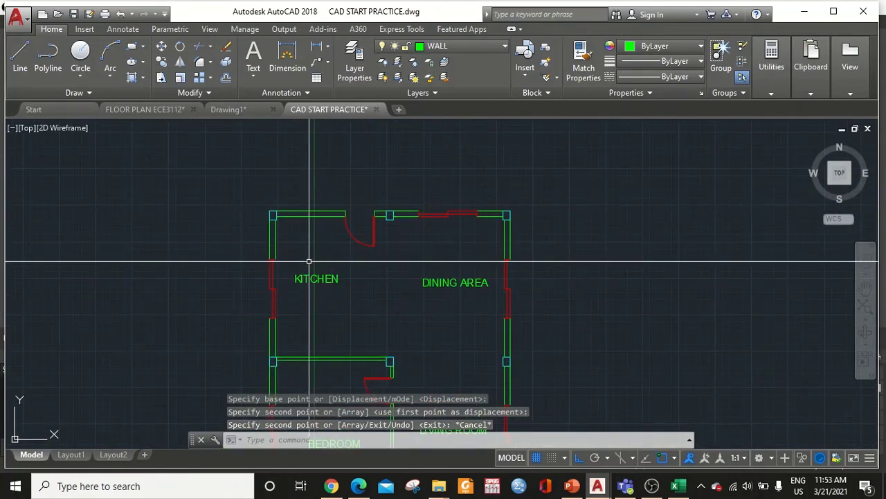
pyautogui.scroll(2, 311, 260)
pyautogui.scroll(-2, 311, 260)
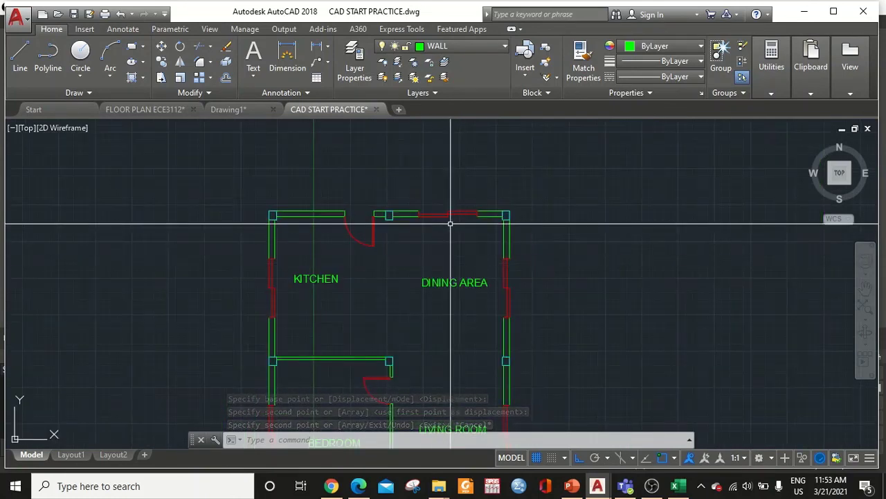
pyautogui.scroll(-3, 550, 187)
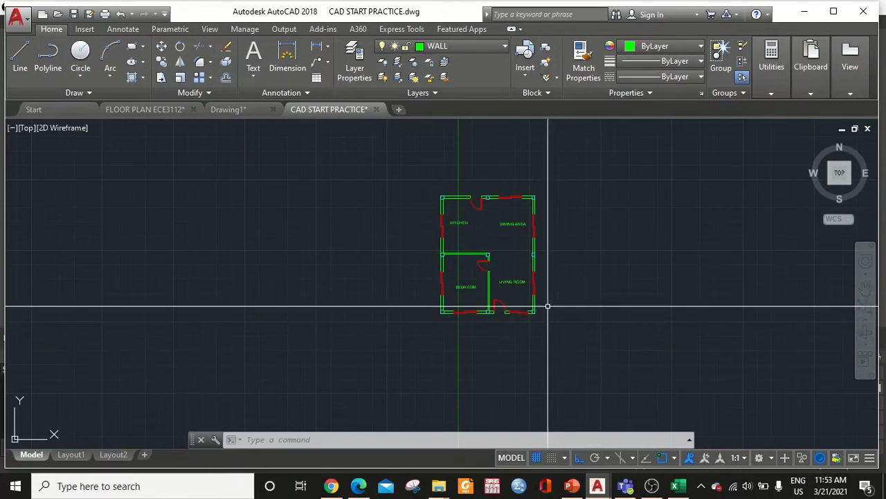
pyautogui.scroll(2, 528, 300)
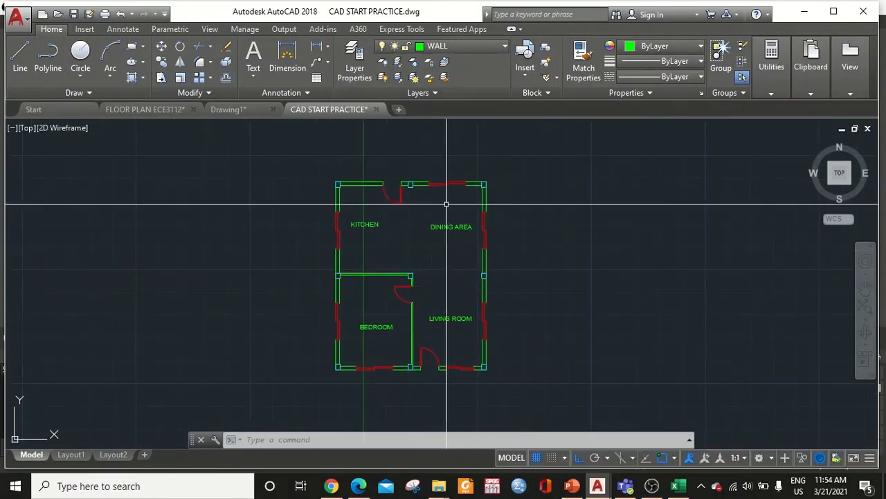
# Step: Switch on the grid lines layer's bulb in the Layer dropdown to show the dashed grid
pyautogui.click(456, 56)
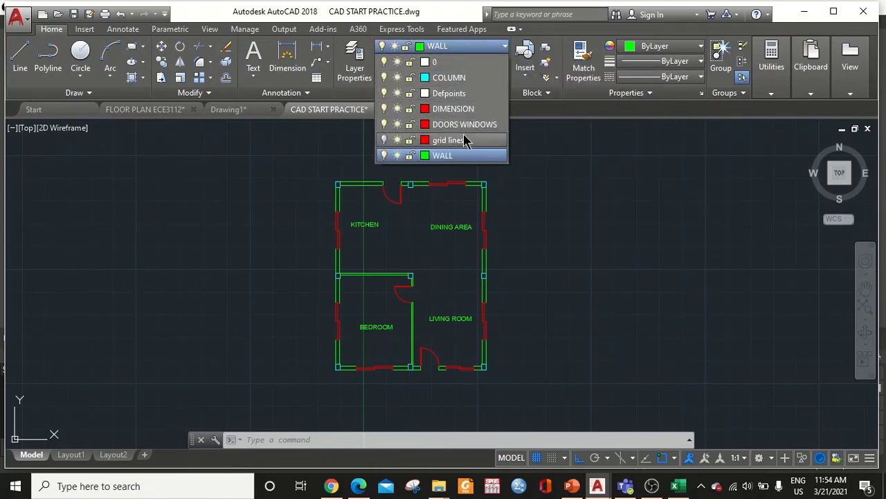
pyautogui.click(385, 140)
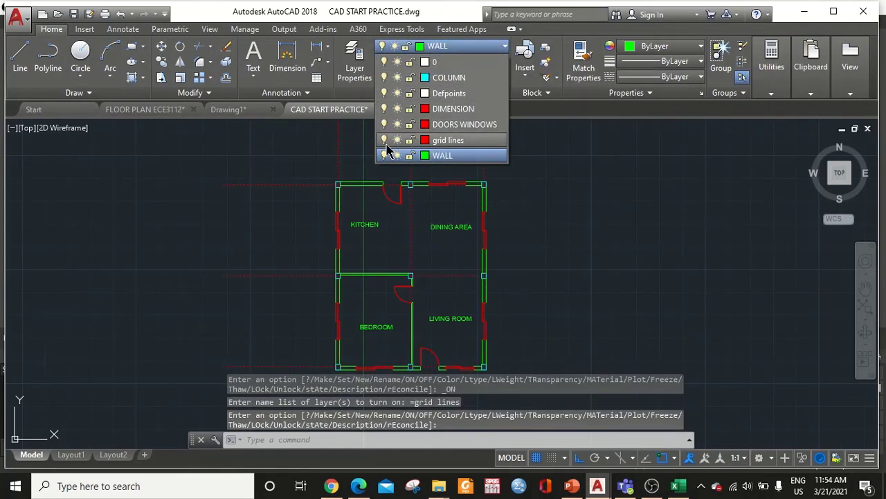
pyautogui.click(597, 240)
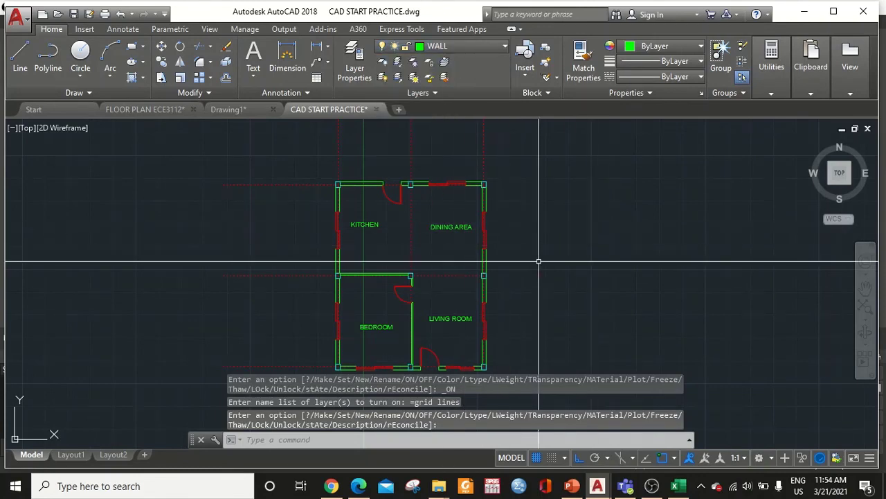
pyautogui.moveTo(522, 282)
pyautogui.mouseDown(button='middle')
pyautogui.moveTo(540, 266)
pyautogui.moveTo(542, 277)
pyautogui.mouseUp(button='middle')
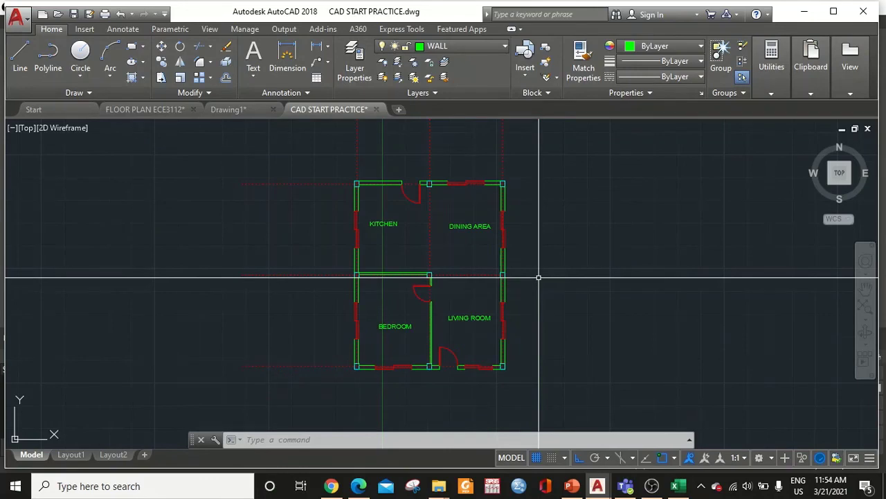